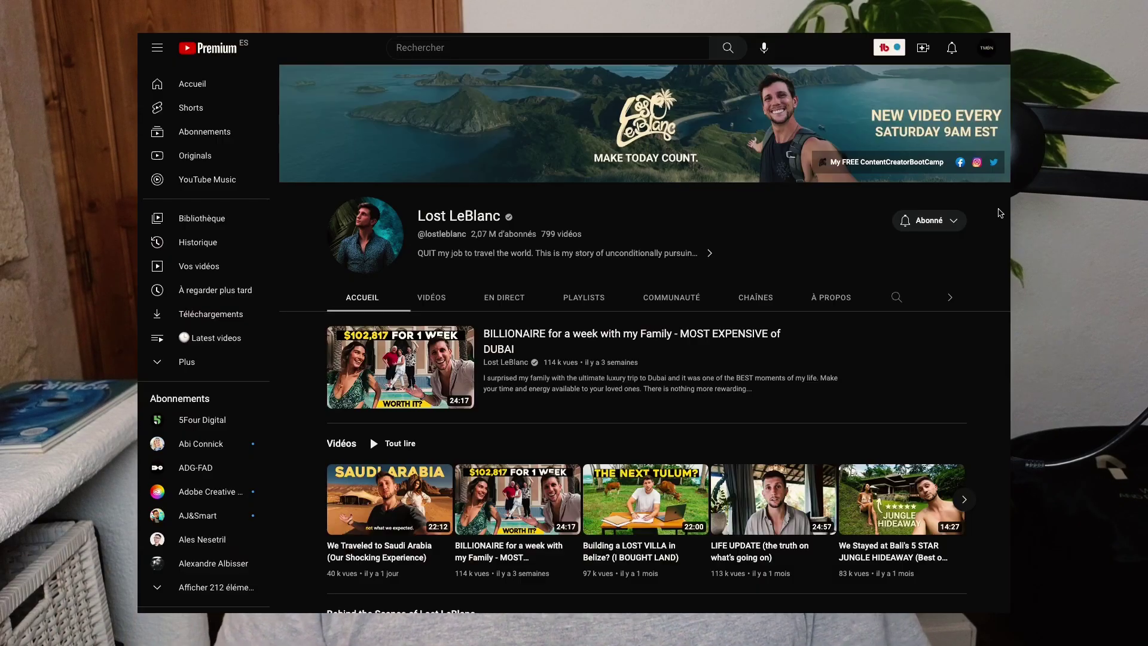
- Look over the Lost LeBlanc YouTube channel page and the opening part of the Creator Academy landing page
scroll(1000, 213, down, 3)
scroll(1001, 212, down, 5)
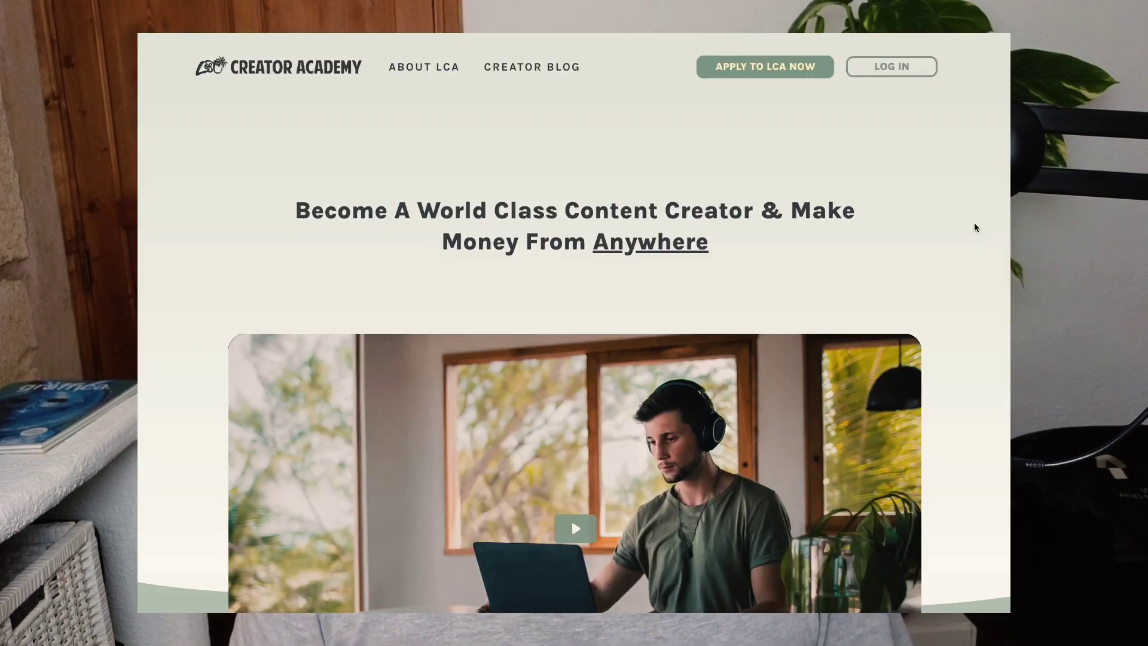
scroll(974, 222, down, 3)
scroll(975, 224, down, 8)
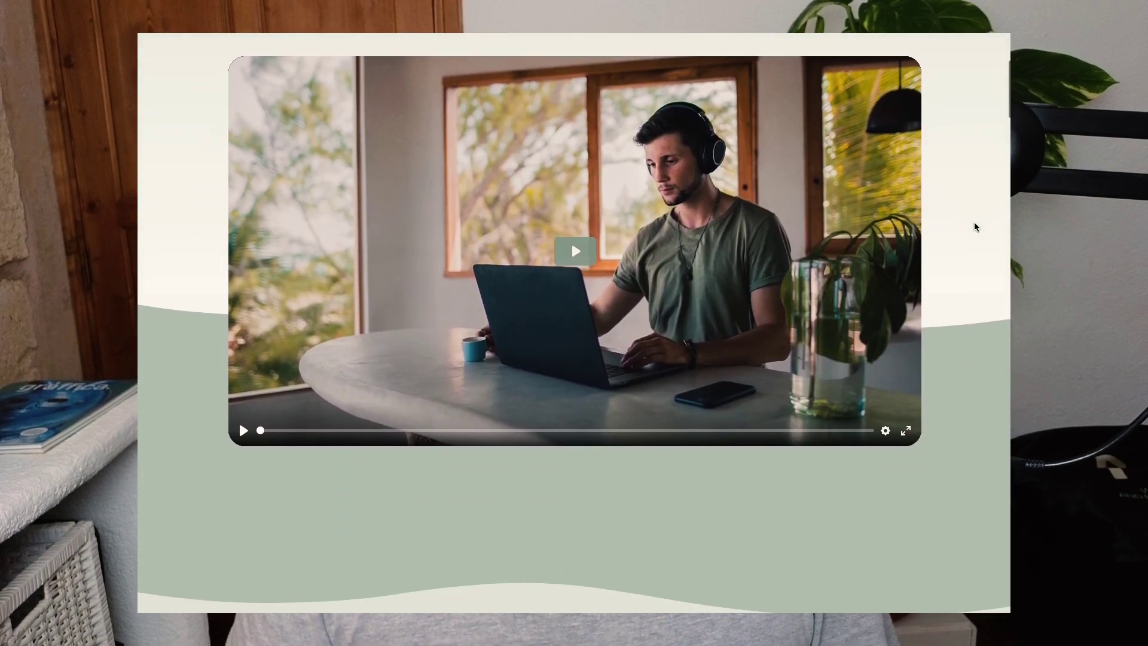
scroll(974, 226, down, 3)
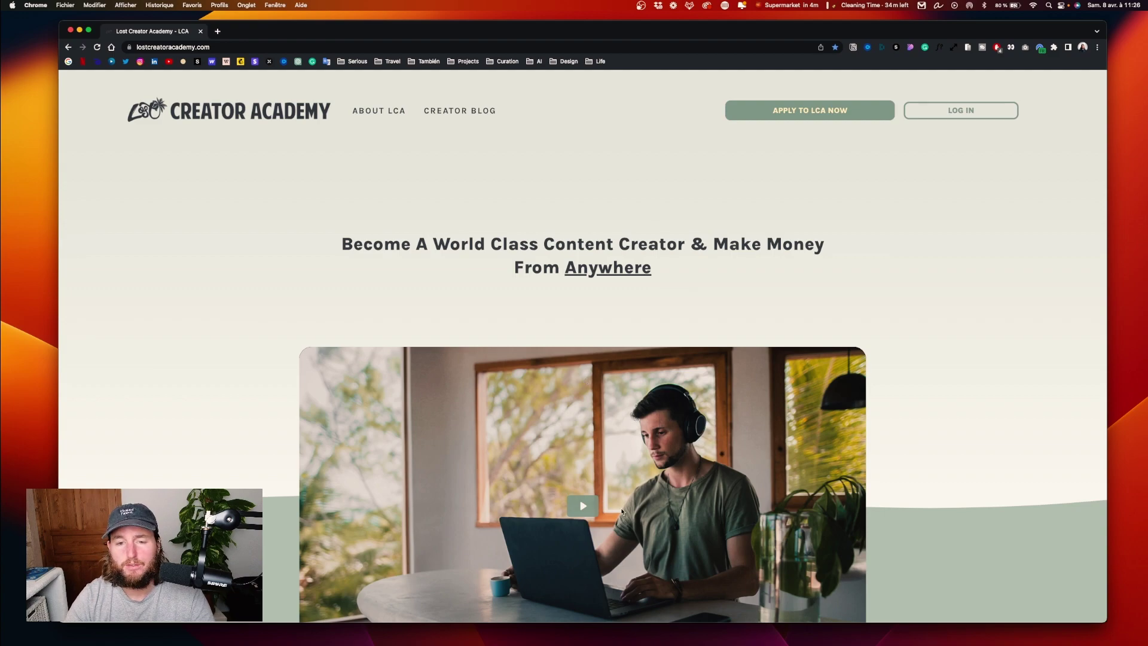
- Examine the hero headline's wording, highlighting the full sentence, "From Anywhere" and its opening words
drag(344, 244, 774, 261)
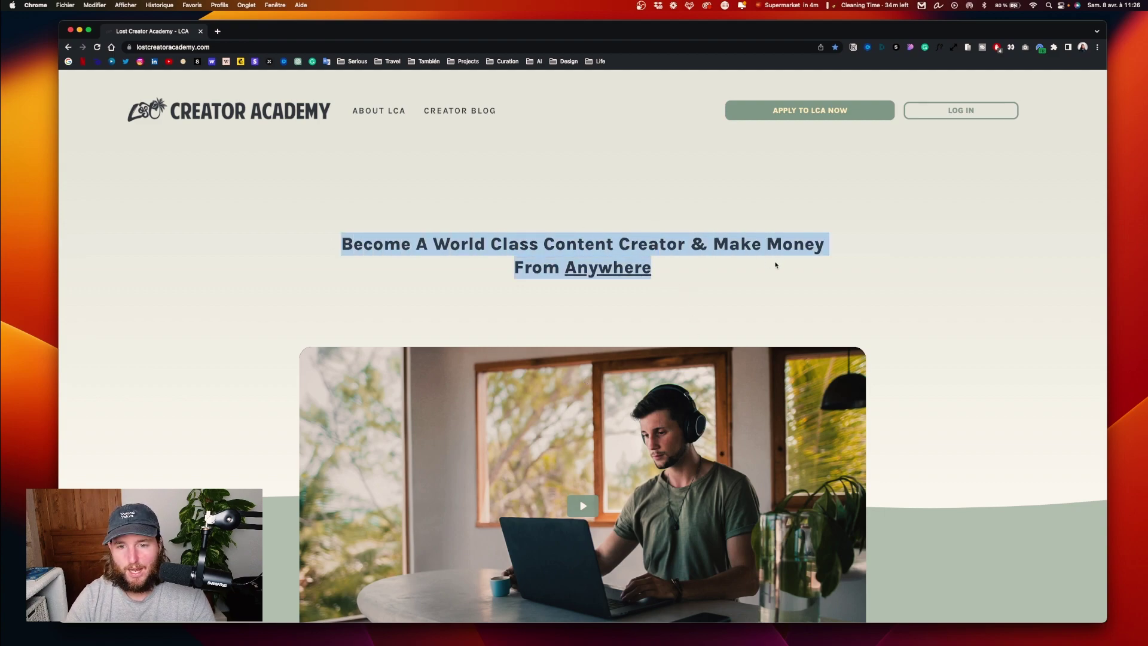
click(660, 261)
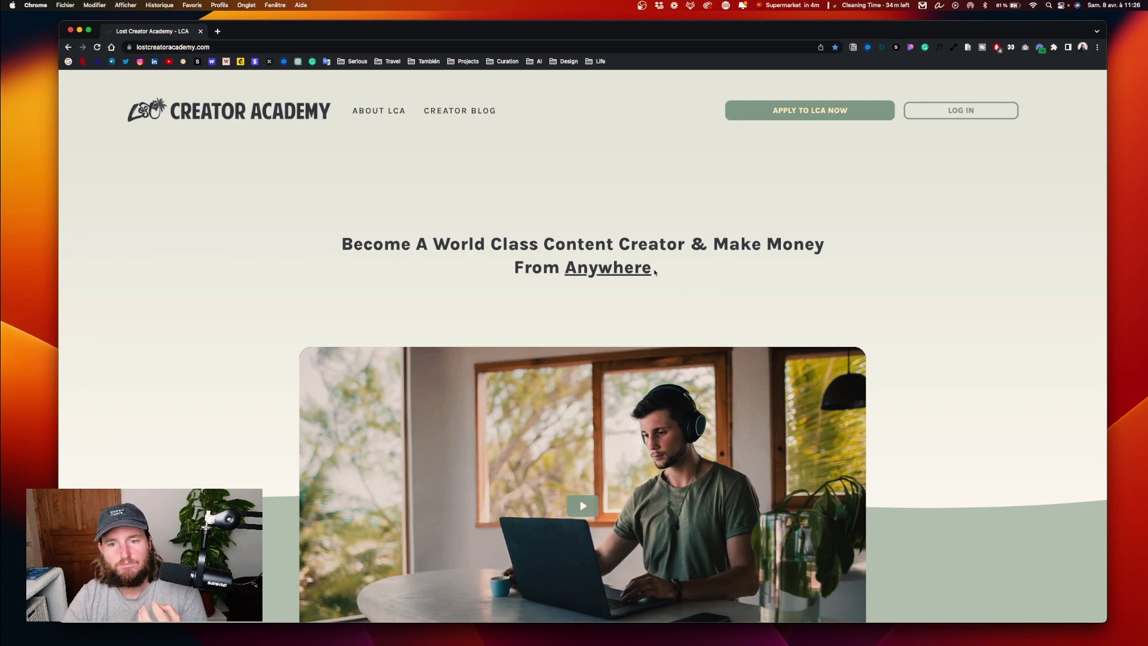
drag(655, 272, 679, 267)
click(340, 241)
click(337, 247)
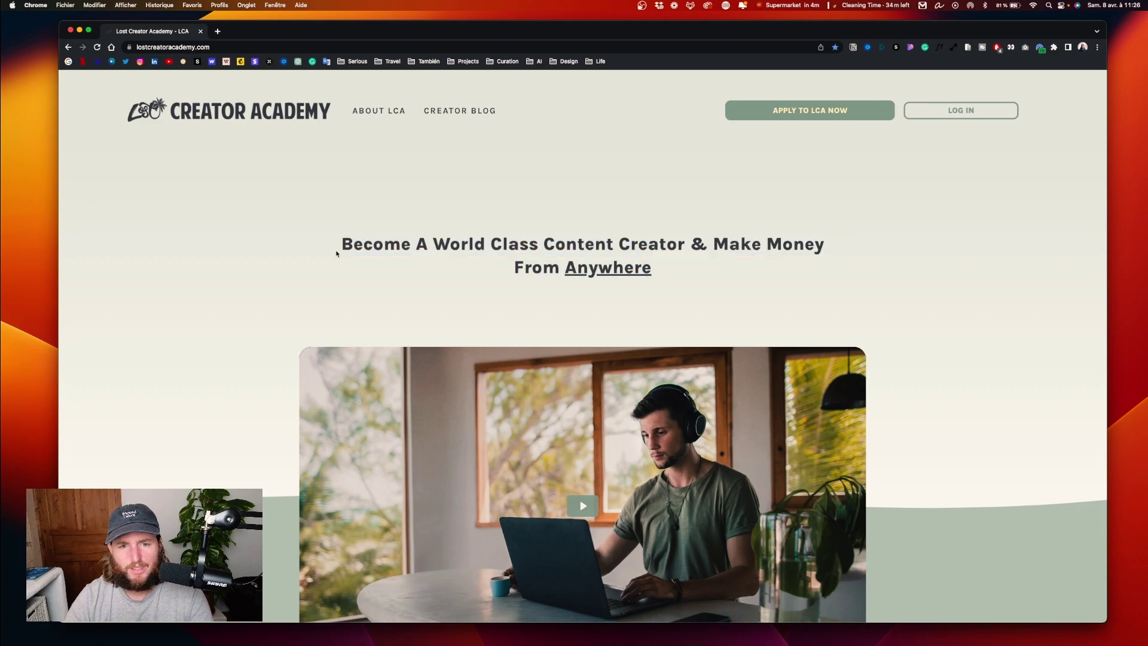
drag(341, 244, 735, 279)
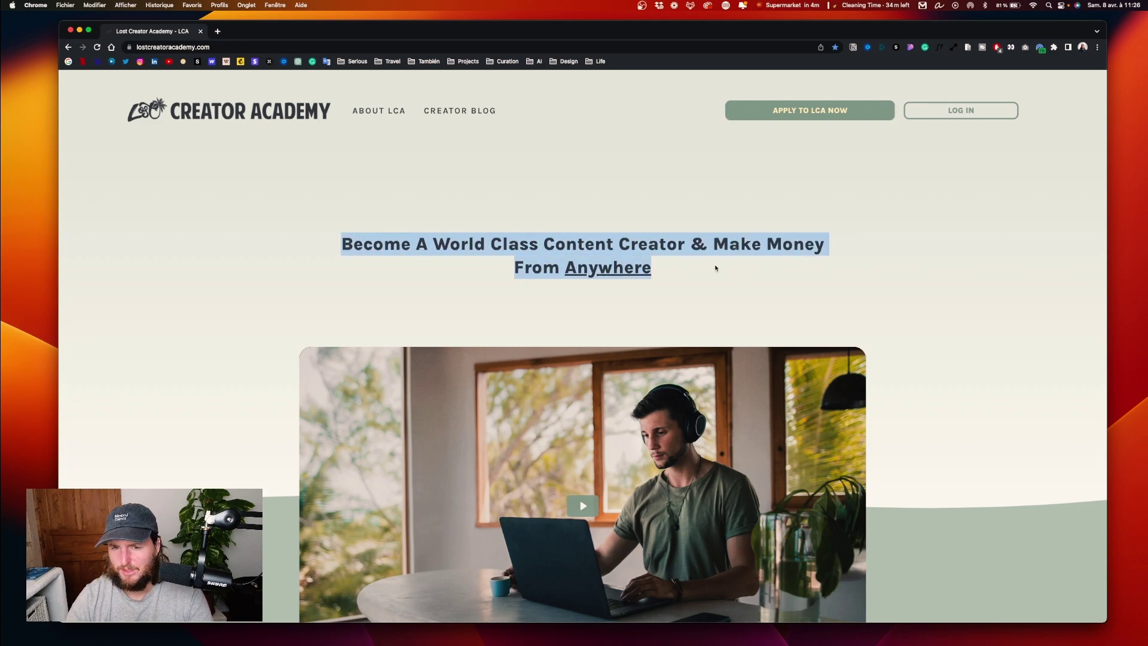
click(716, 268)
drag(514, 267, 642, 263)
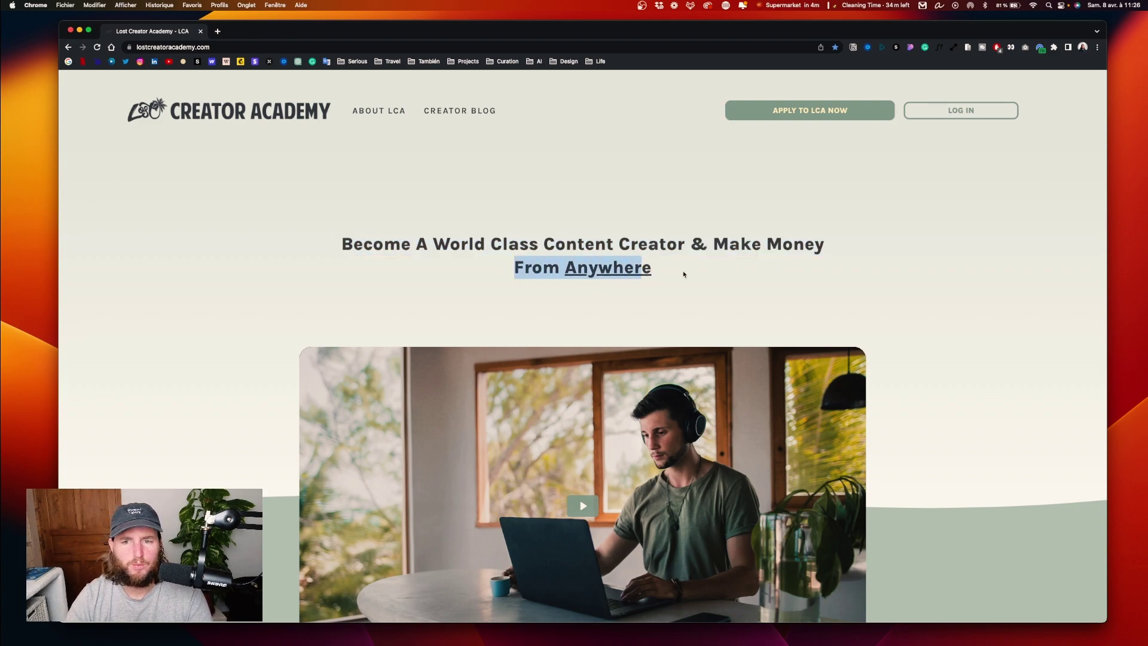
click(684, 273)
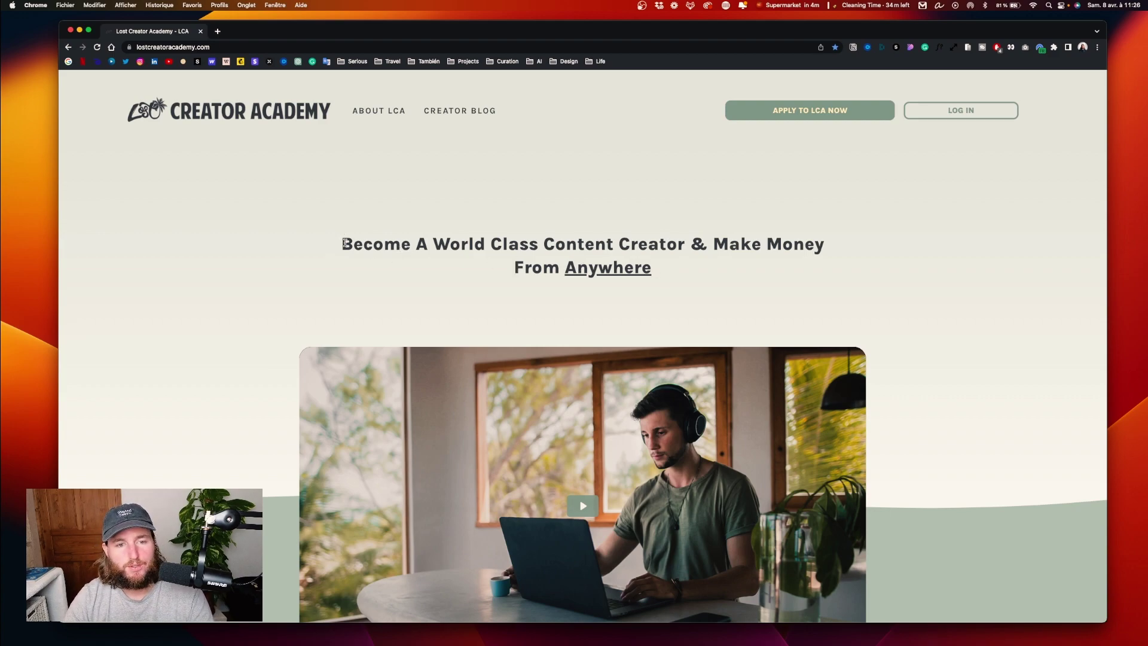
drag(342, 241, 417, 244)
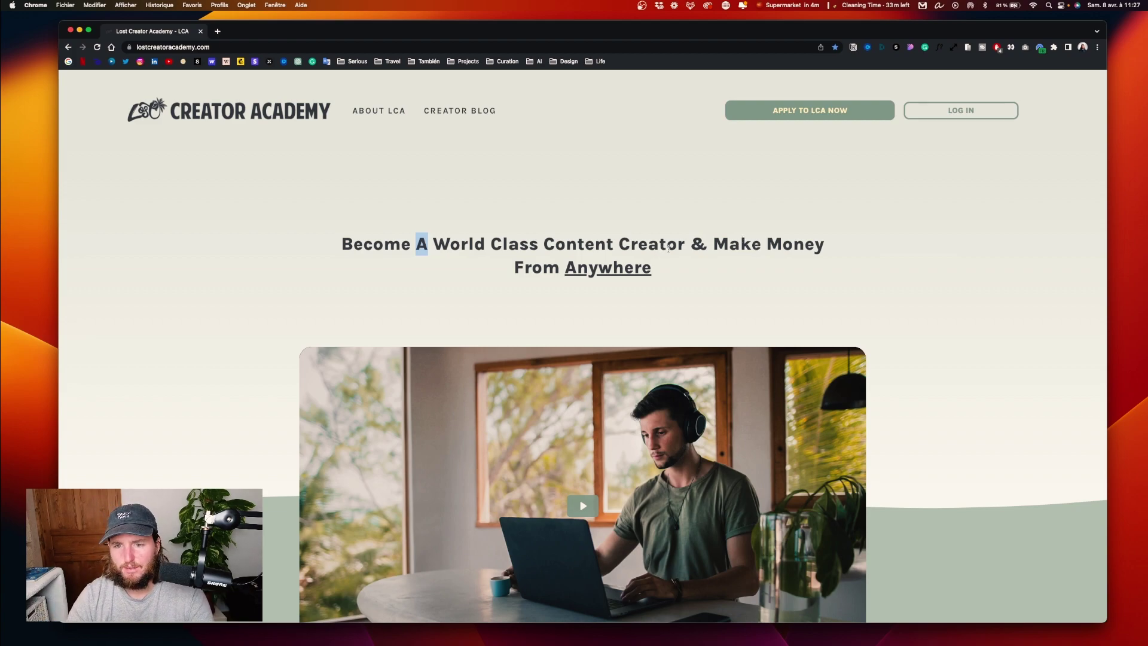
click(782, 225)
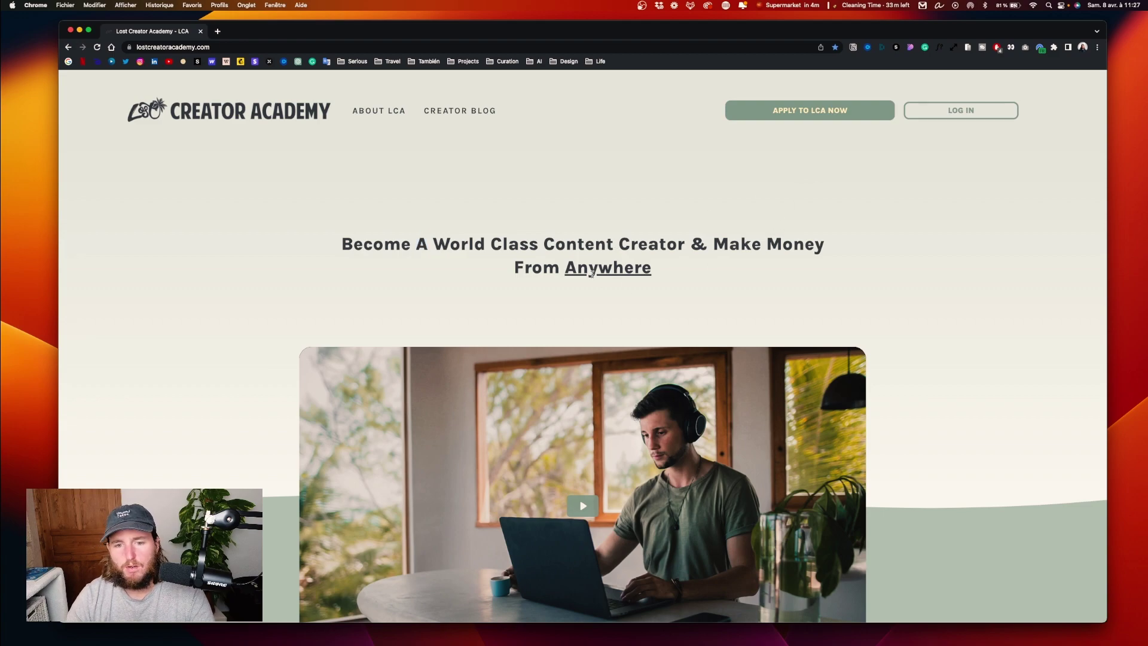
scroll(269, 131, up, 2)
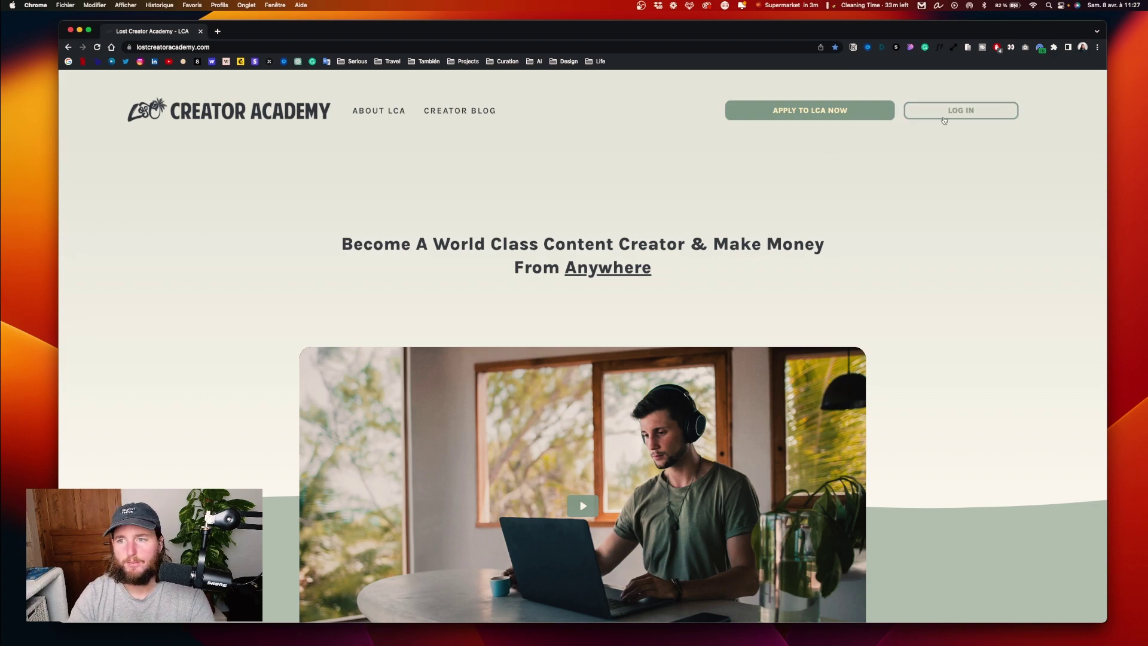
- Play the introduction video beneath the headline for a few seconds and pause it
scroll(804, 195, down, 1)
scroll(805, 195, down, 5)
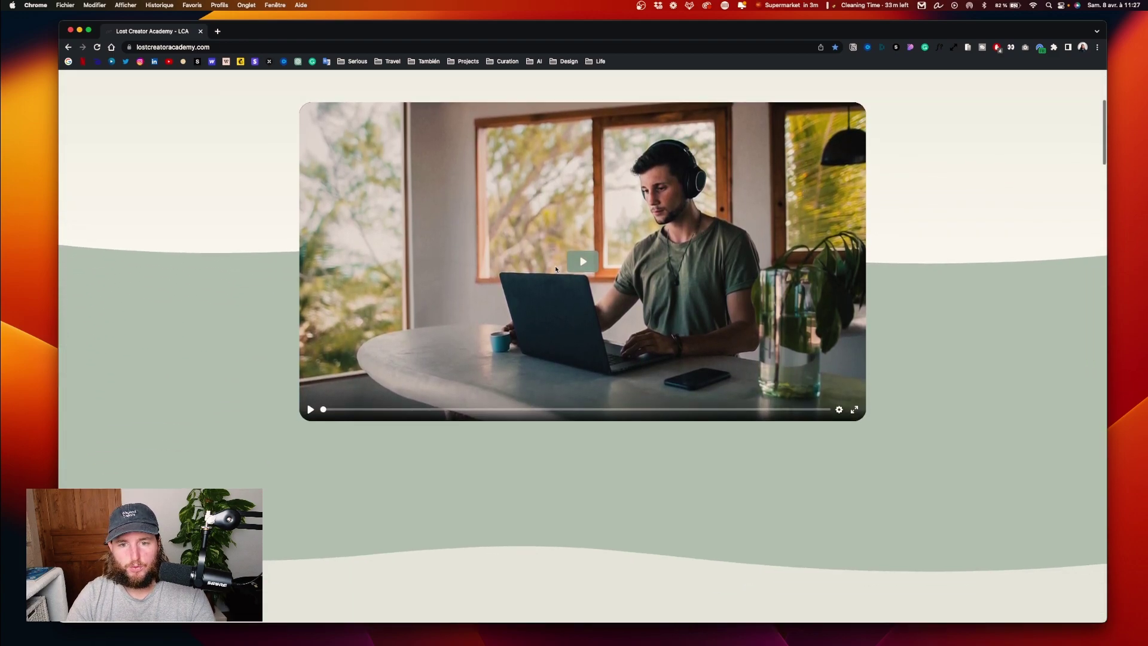
click(583, 262)
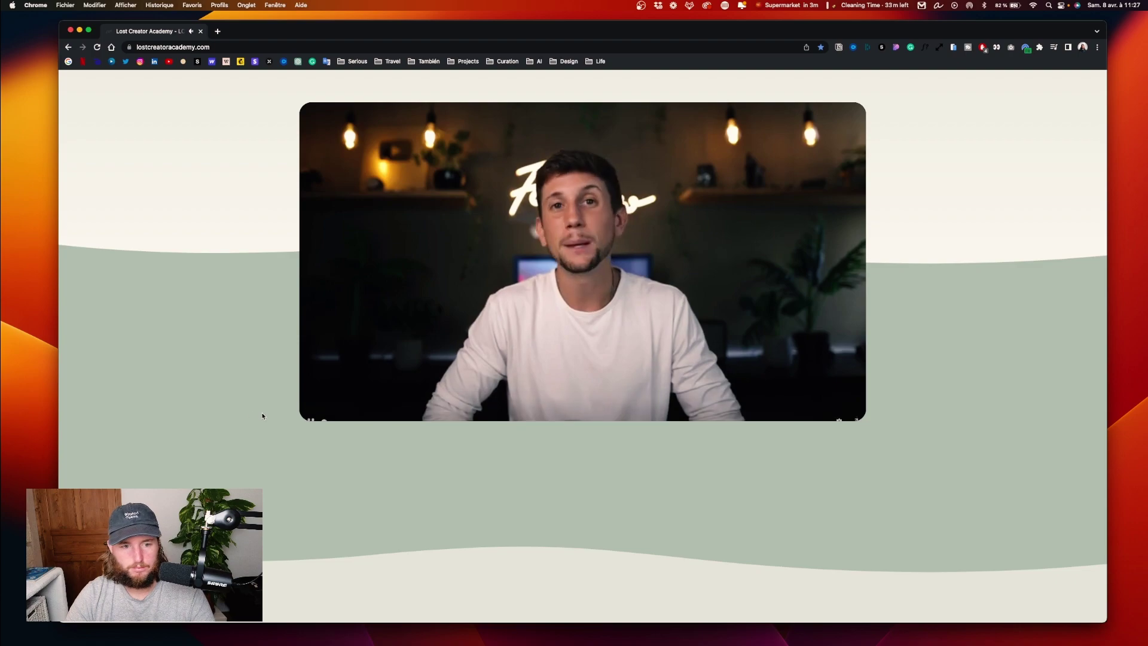
click(310, 410)
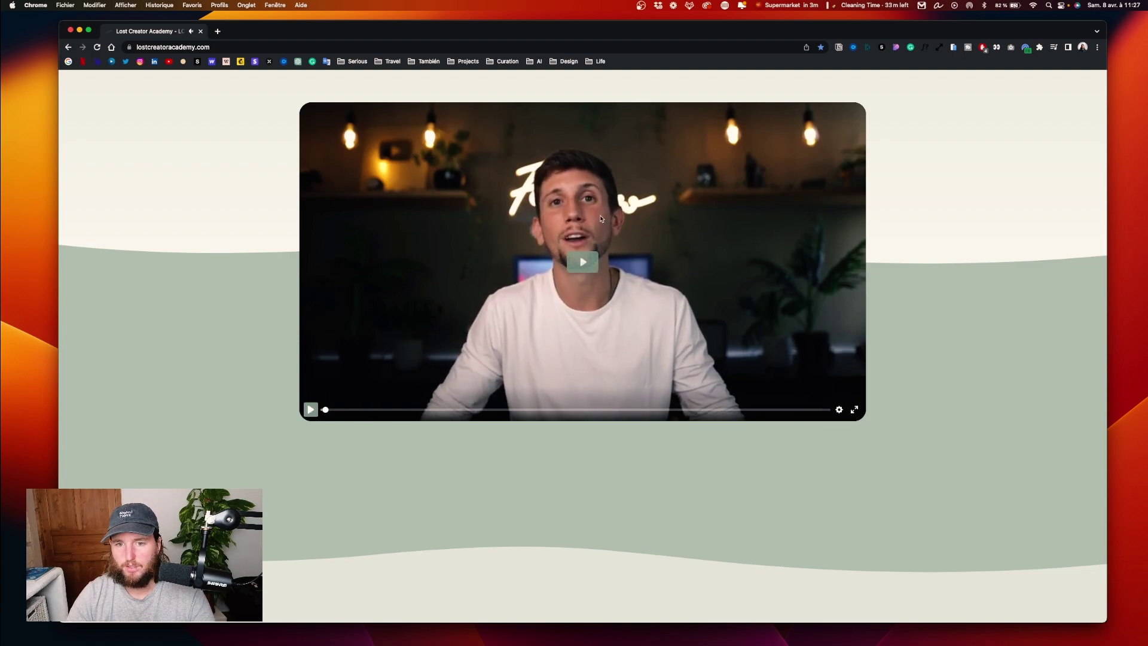
- Examine how the hero headline, the paused video and the empty green area below it are laid out
scroll(227, 298, up, 5)
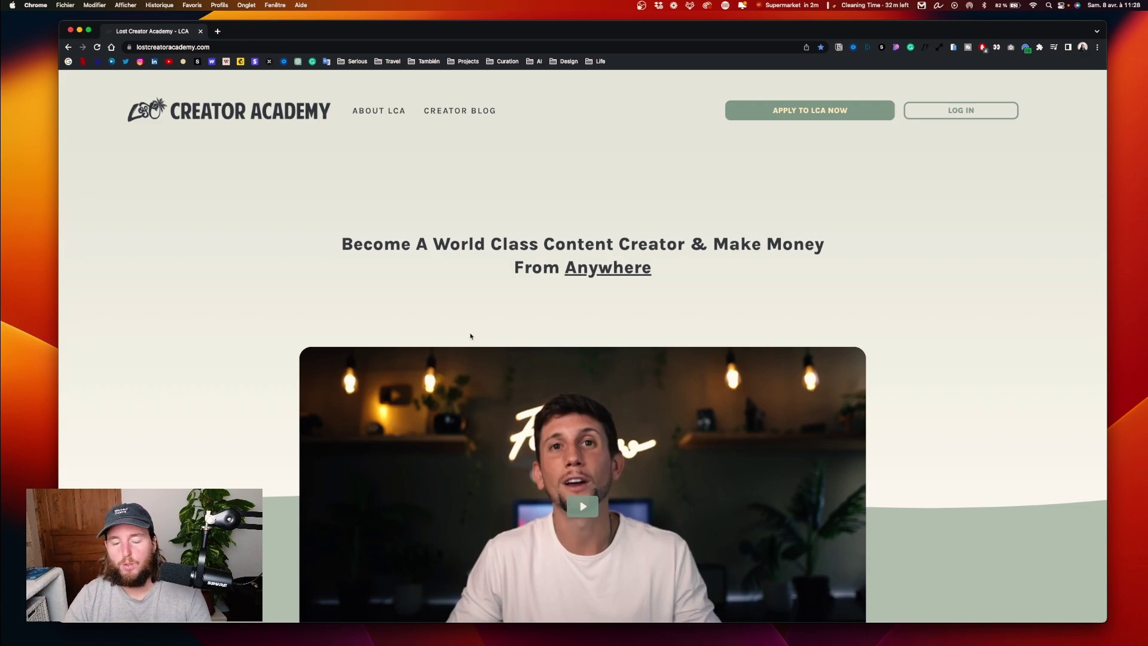
scroll(471, 336, down, 2)
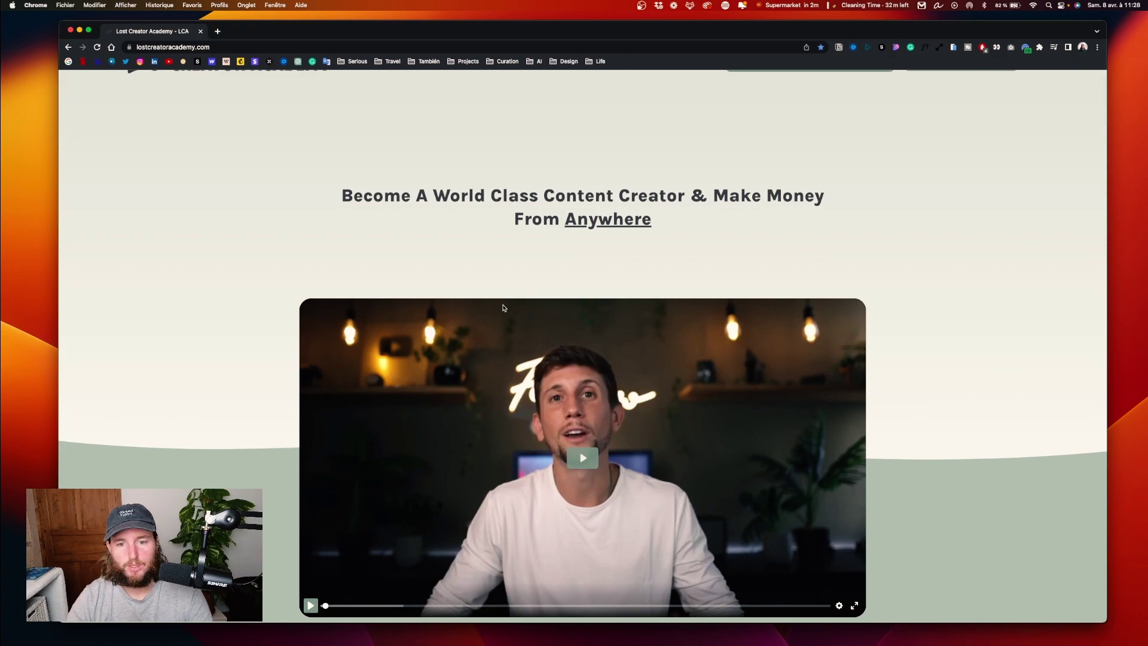
scroll(502, 308, down, 5)
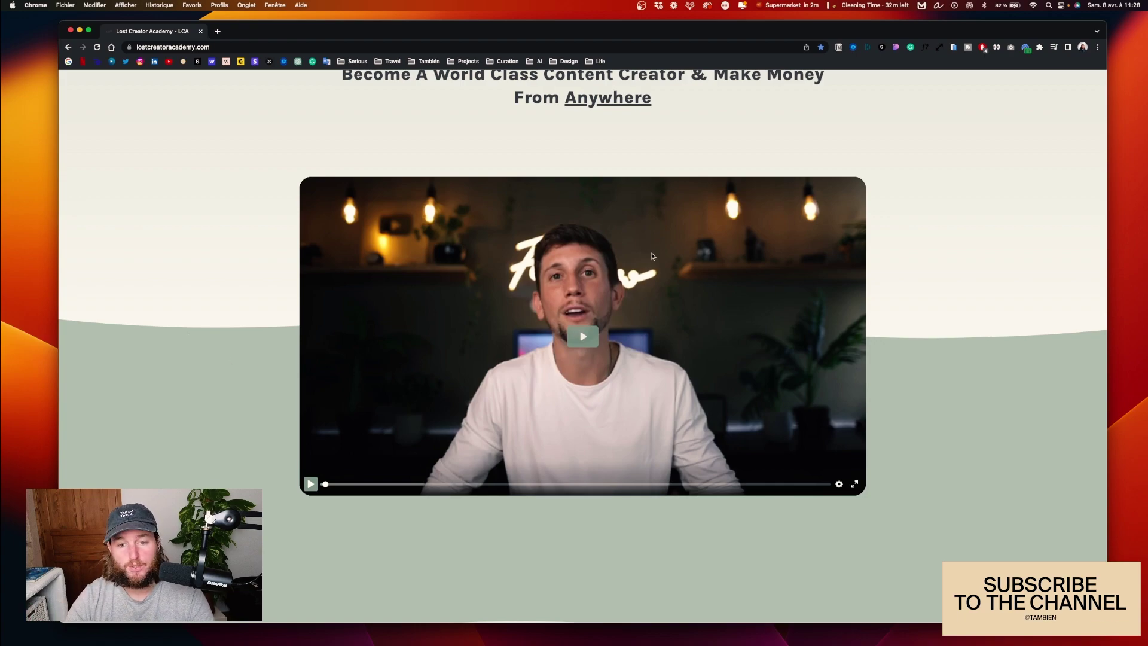
scroll(583, 390, up, 3)
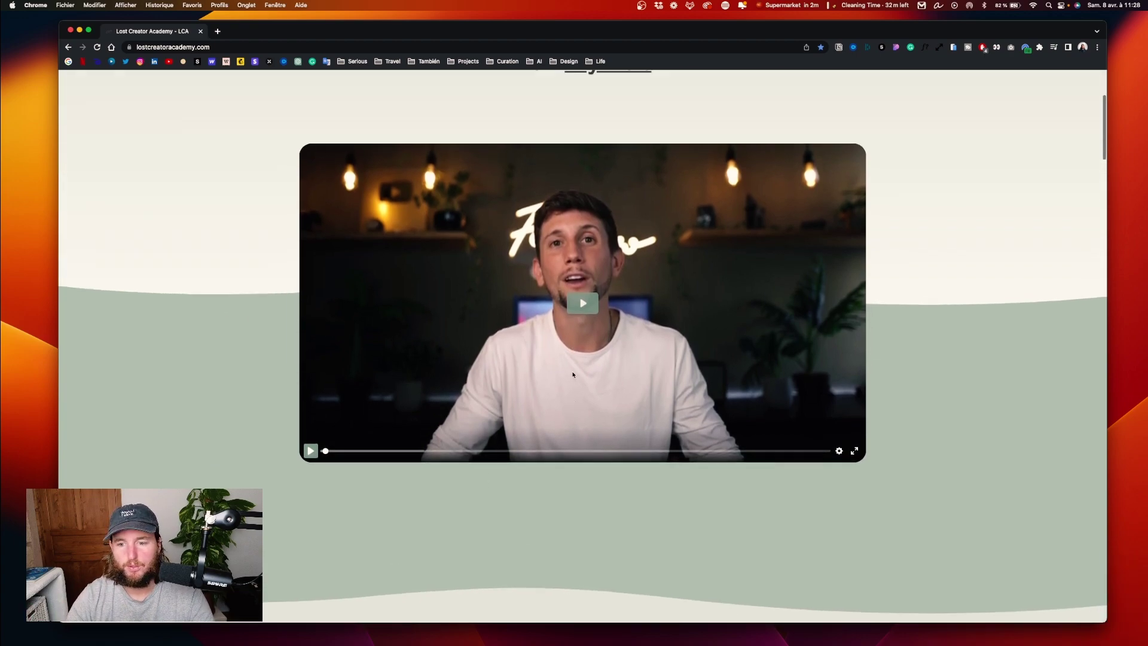
scroll(434, 348, down, 5)
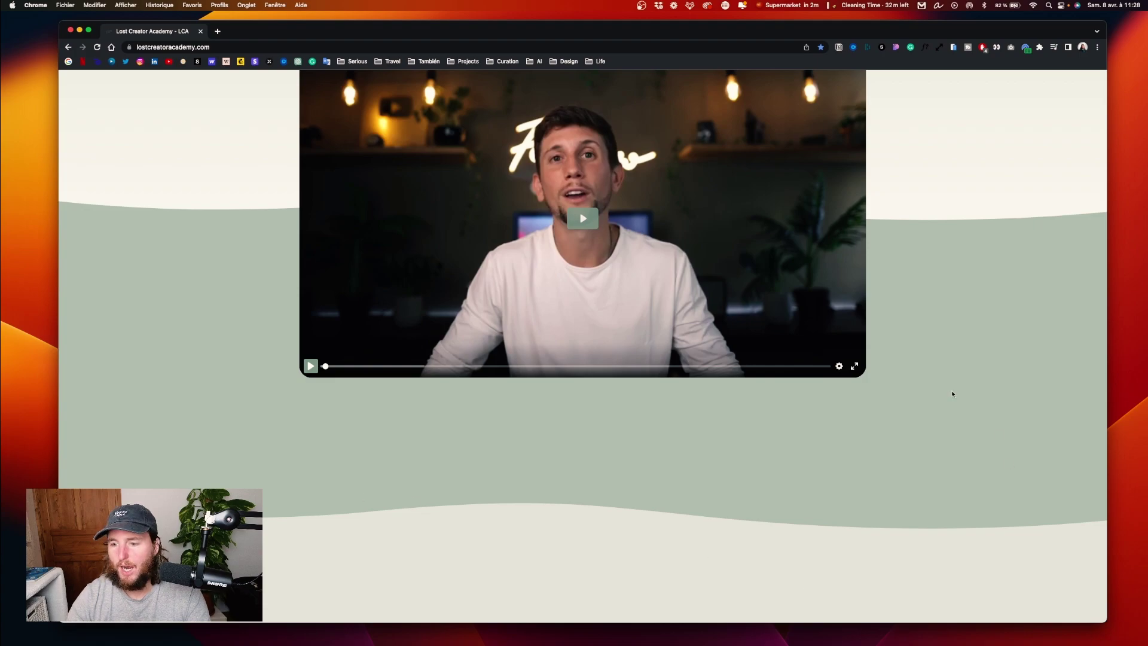
scroll(420, 327, up, 3)
scroll(420, 327, down, 1)
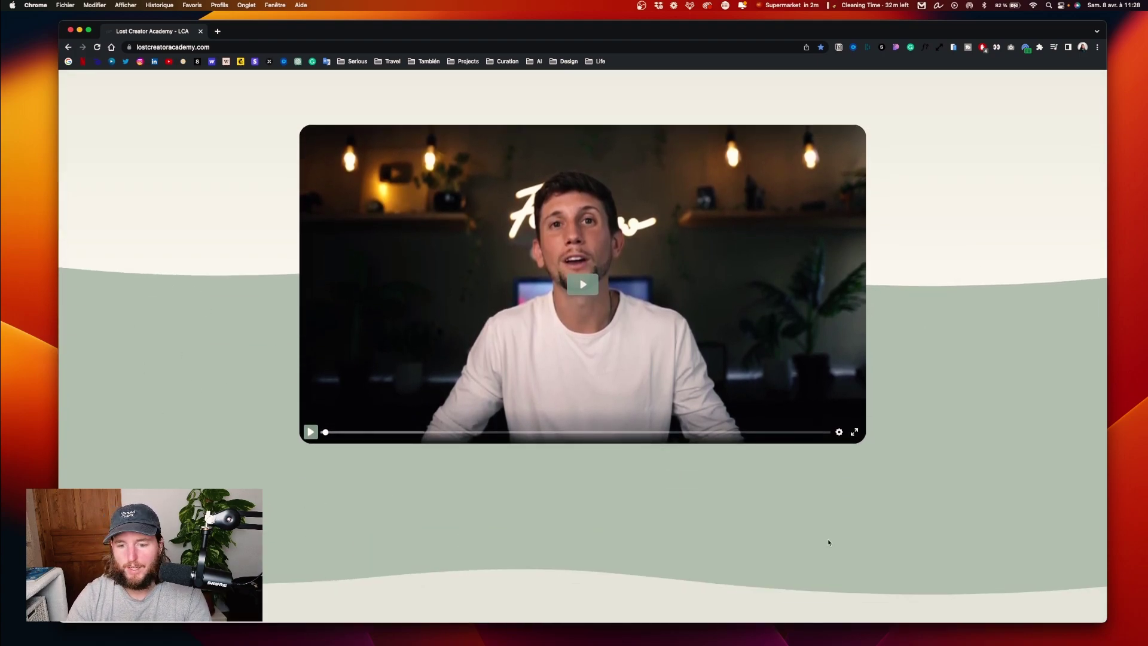
- Go to the "Don't Just Take My Word For It..." section and page through its student testimonials
scroll(853, 368, down, 5)
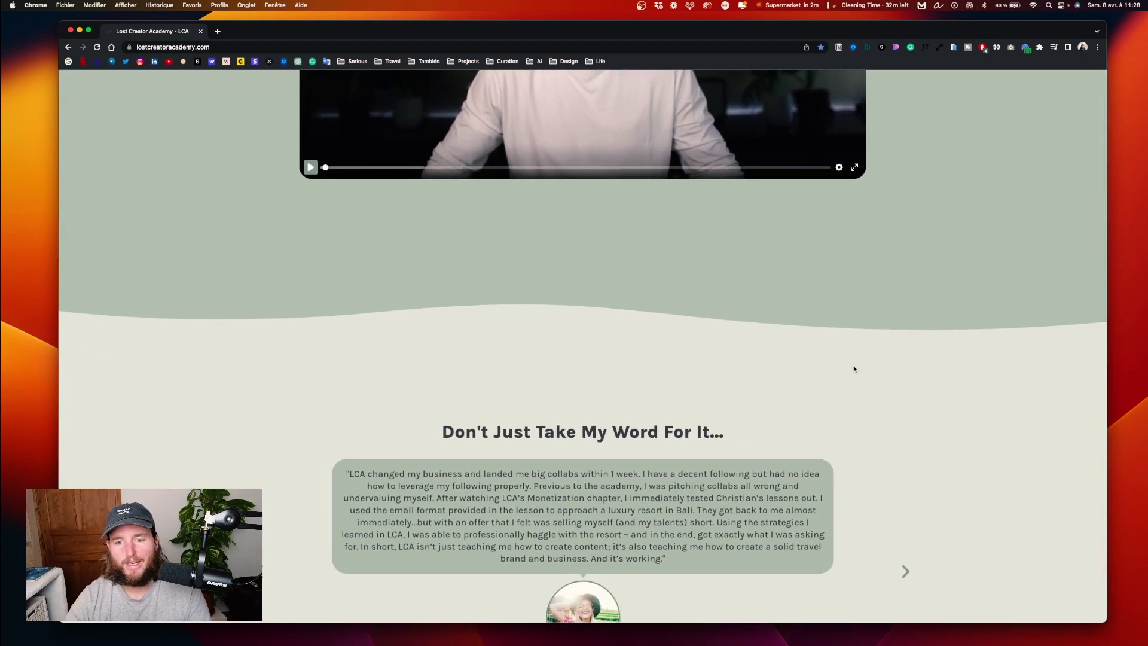
scroll(854, 369, down, 1)
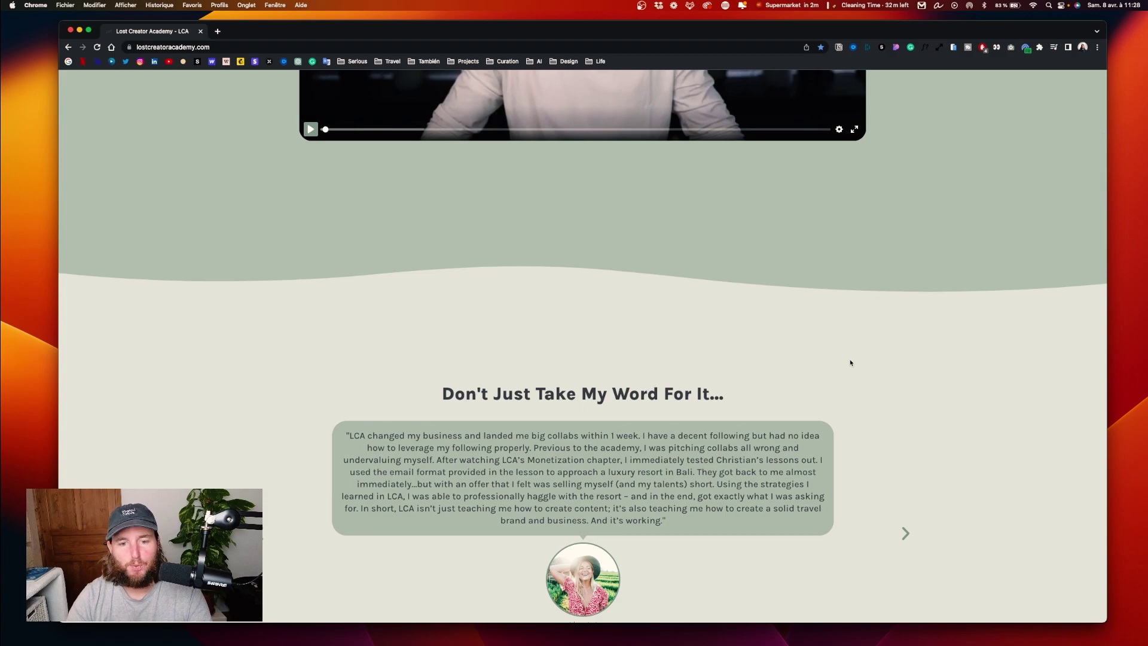
scroll(851, 362, down, 2)
scroll(851, 363, down, 3)
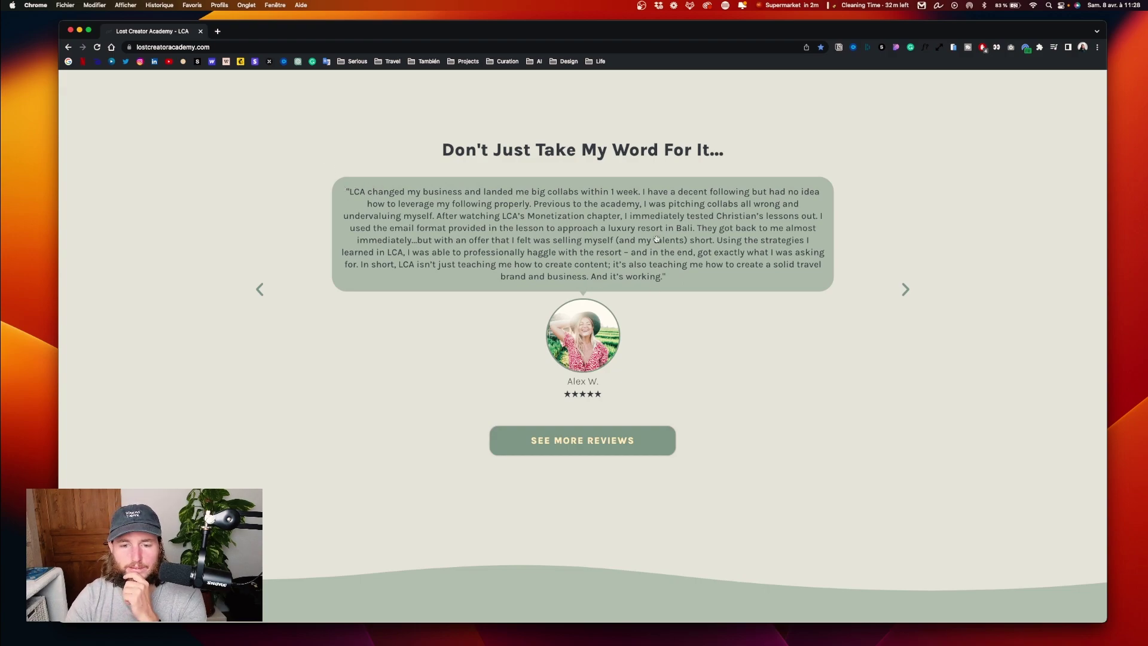
click(906, 290)
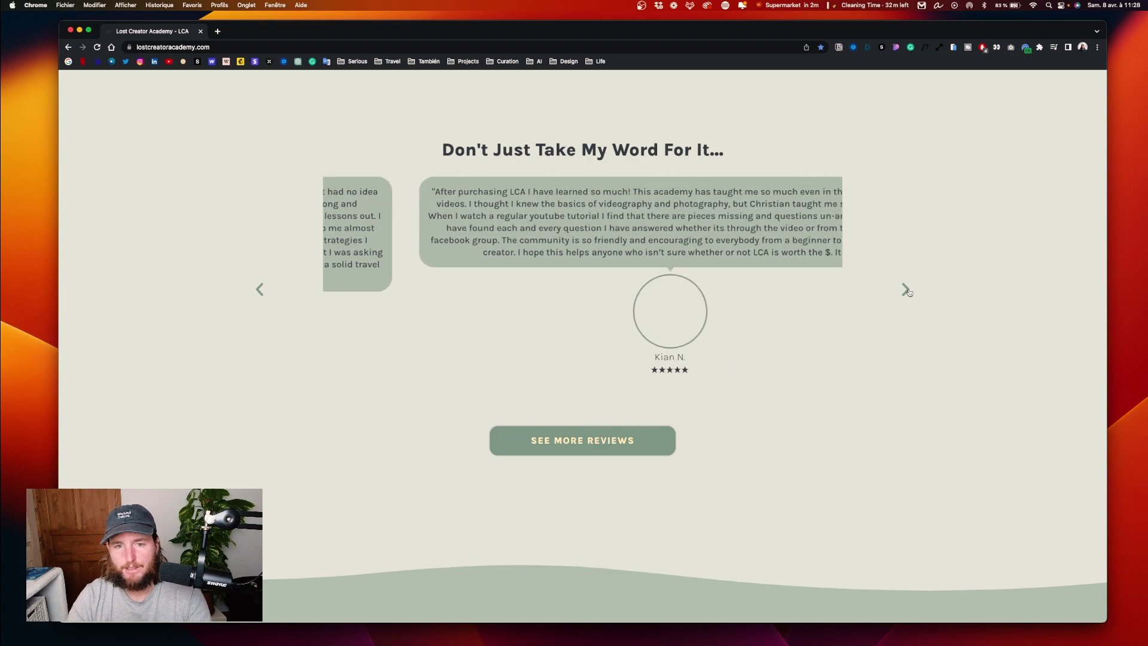
click(907, 290)
click(907, 290)
click(907, 290)
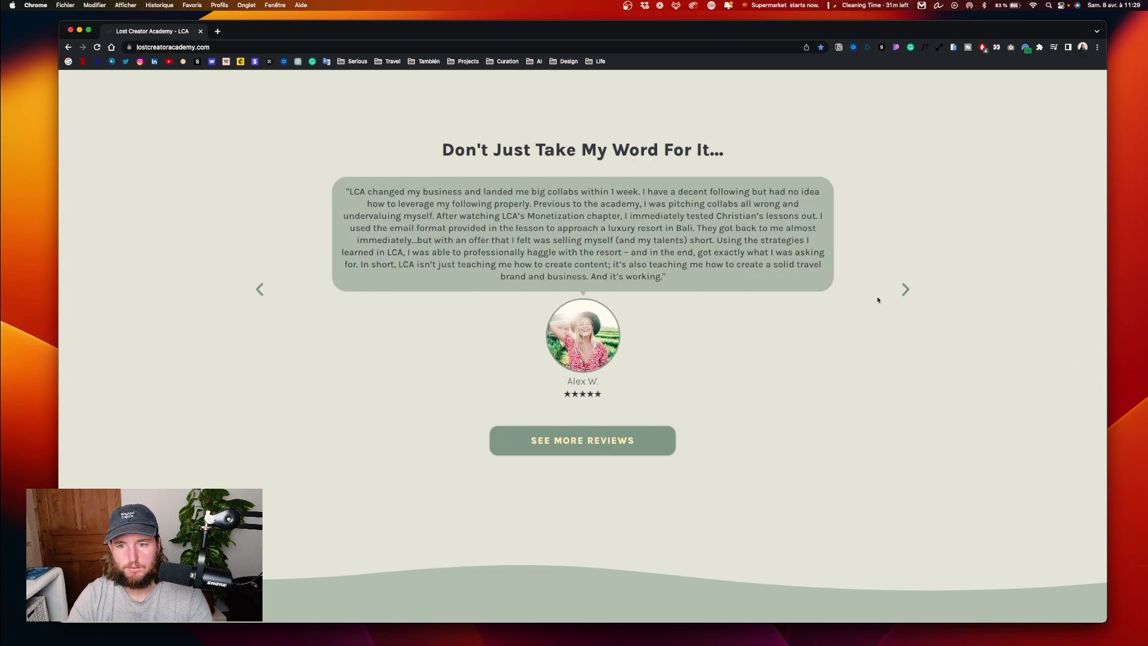
click(906, 290)
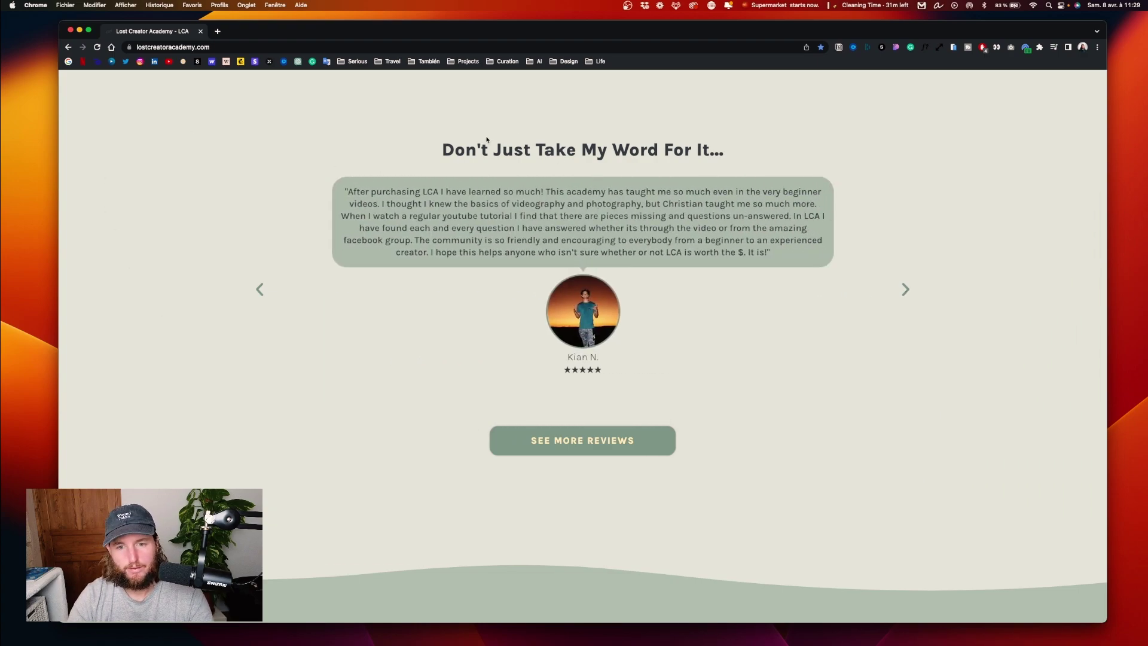
- Review the testimonial section's layout against the section below it and advance the carousel by two more reviews
scroll(688, 329, down, 4)
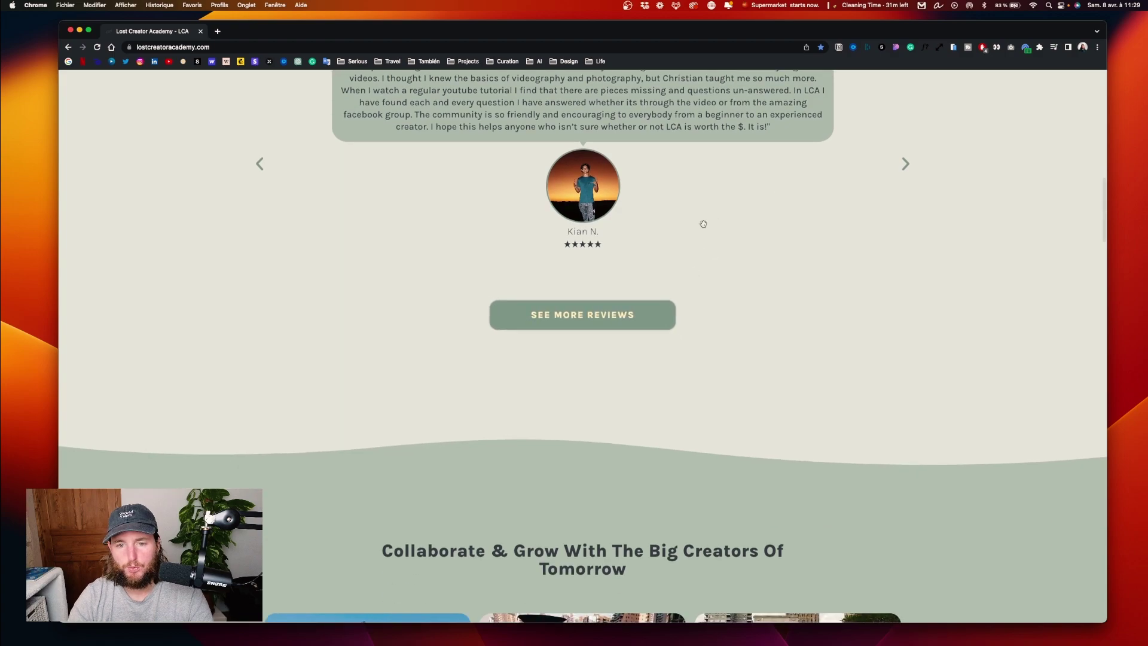
scroll(703, 224, down, 3)
scroll(705, 225, up, 6)
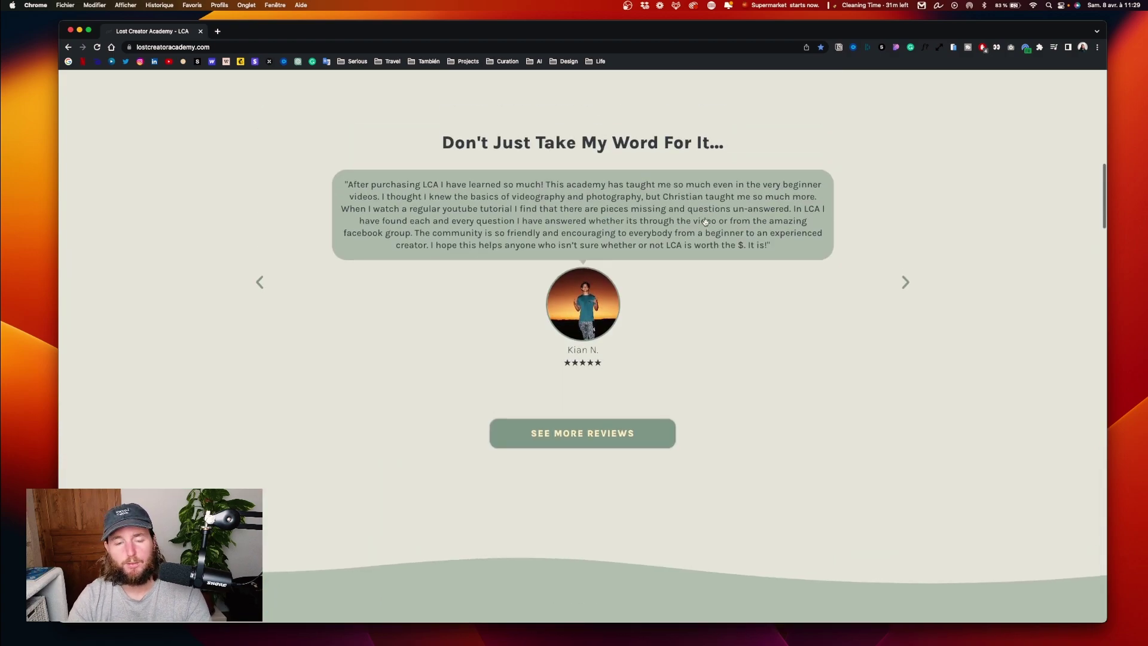
scroll(705, 222, up, 3)
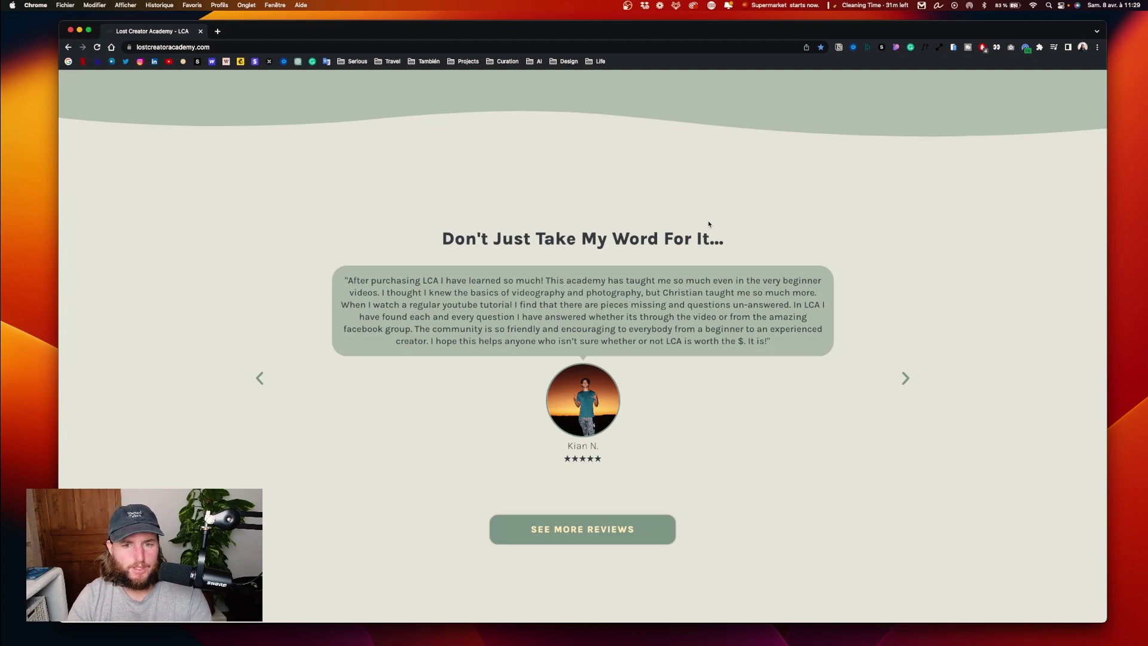
scroll(654, 282, down, 2)
click(909, 329)
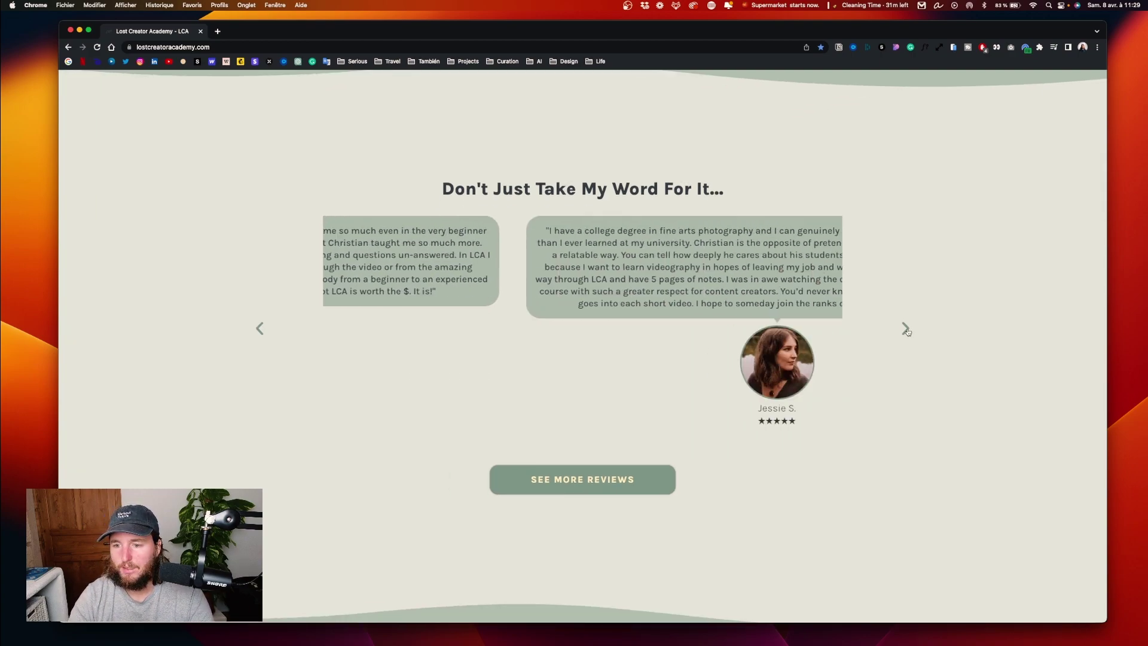
click(908, 329)
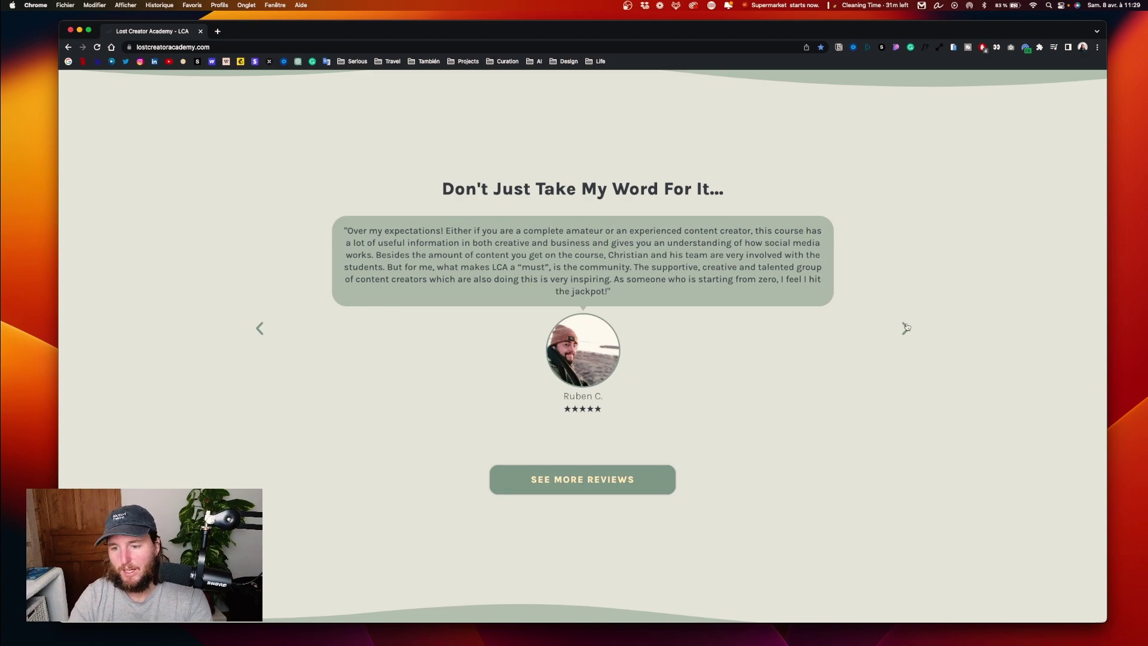
- Examine the "Collaborate & Grow With The Big Creators Of Tomorrow" section with its group photos and application button
scroll(895, 330, down, 10)
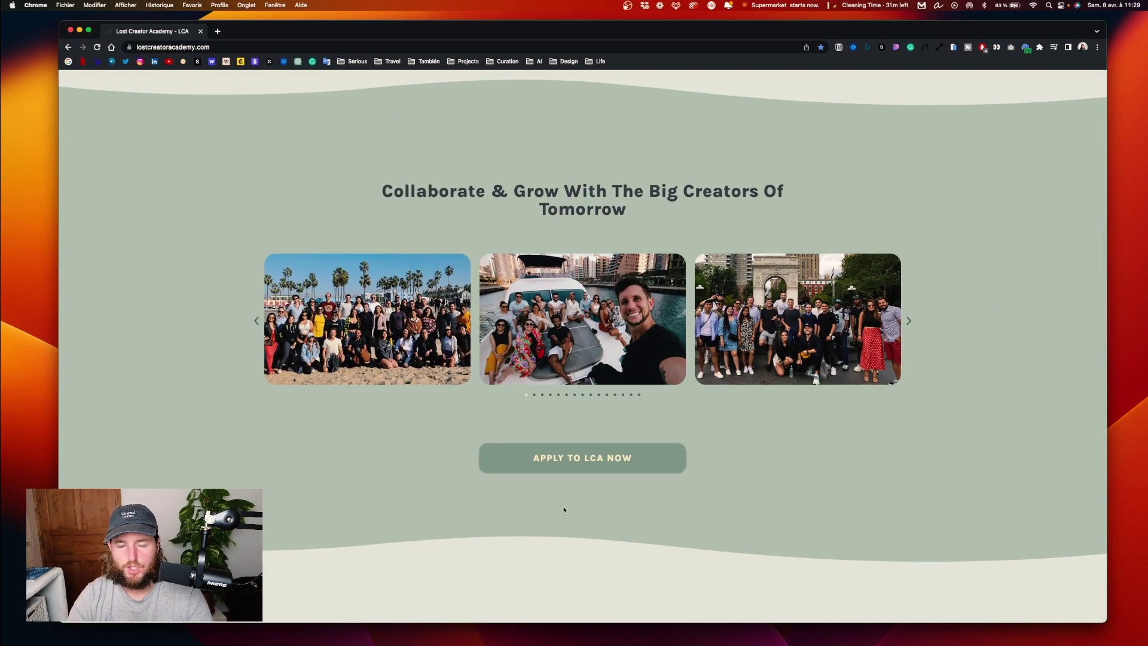
scroll(568, 548, down, 1)
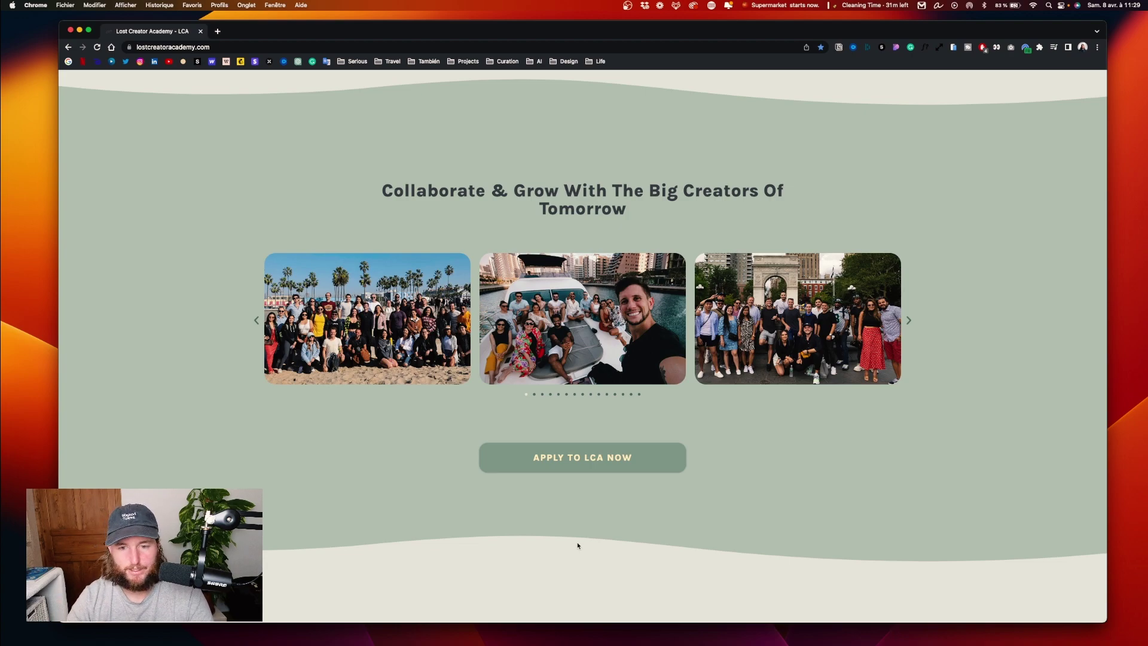
scroll(594, 239, down, 3)
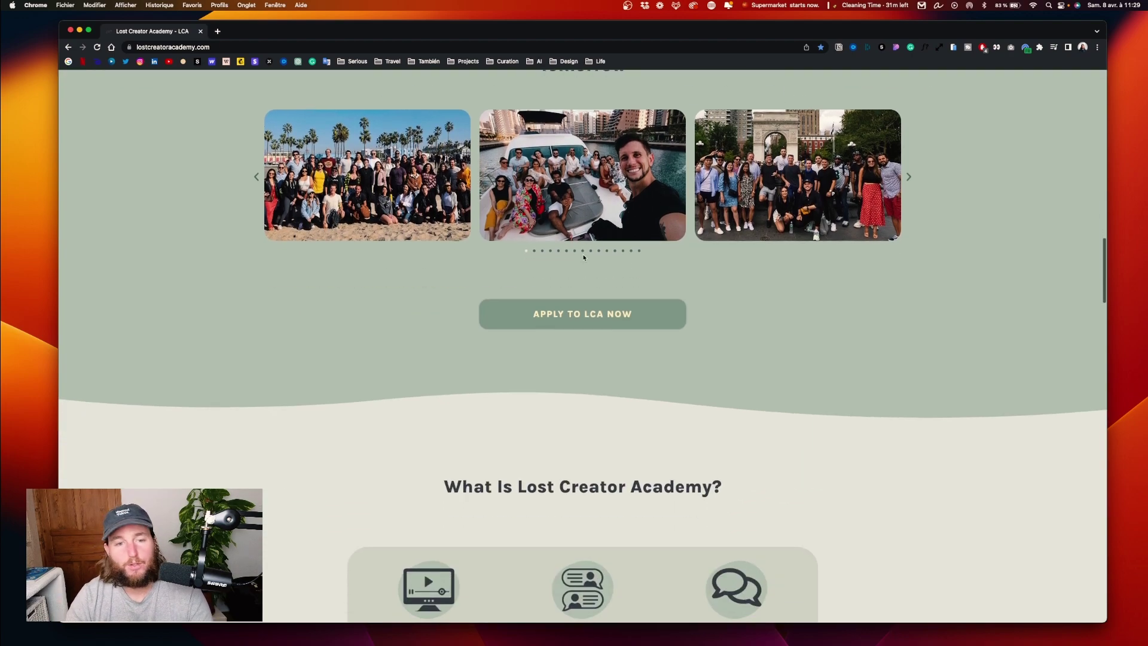
- Page forward through several group photos in the "Collaborate & Grow With The Big Creators Of Tomorrow" carousel
scroll(584, 252, up, 1)
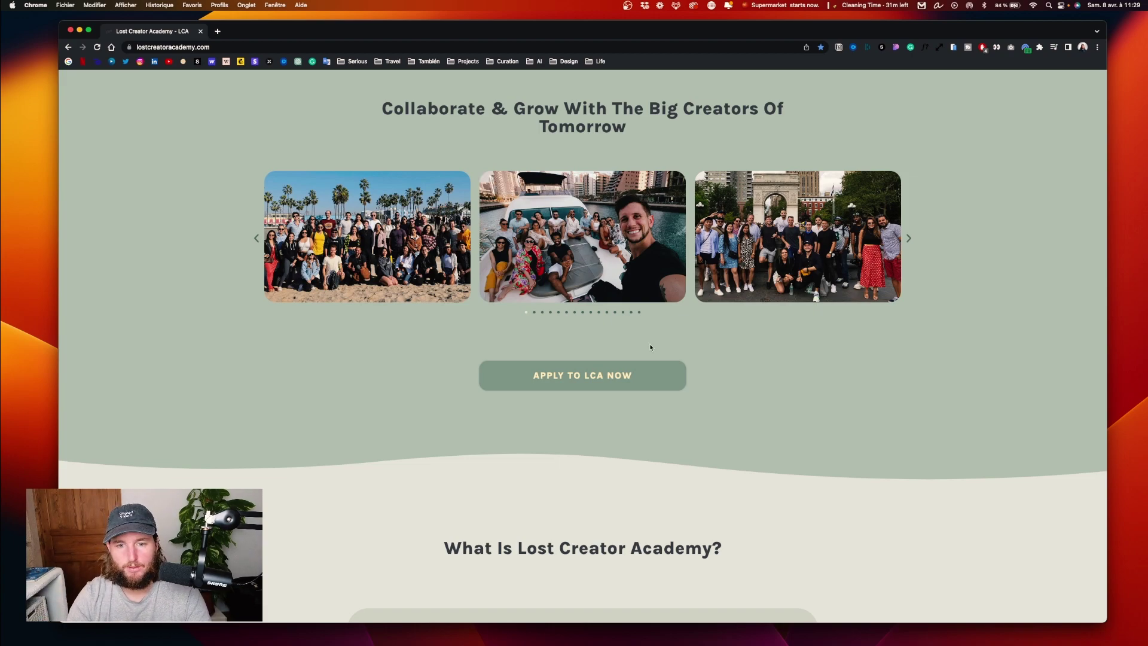
scroll(612, 336, down, 3)
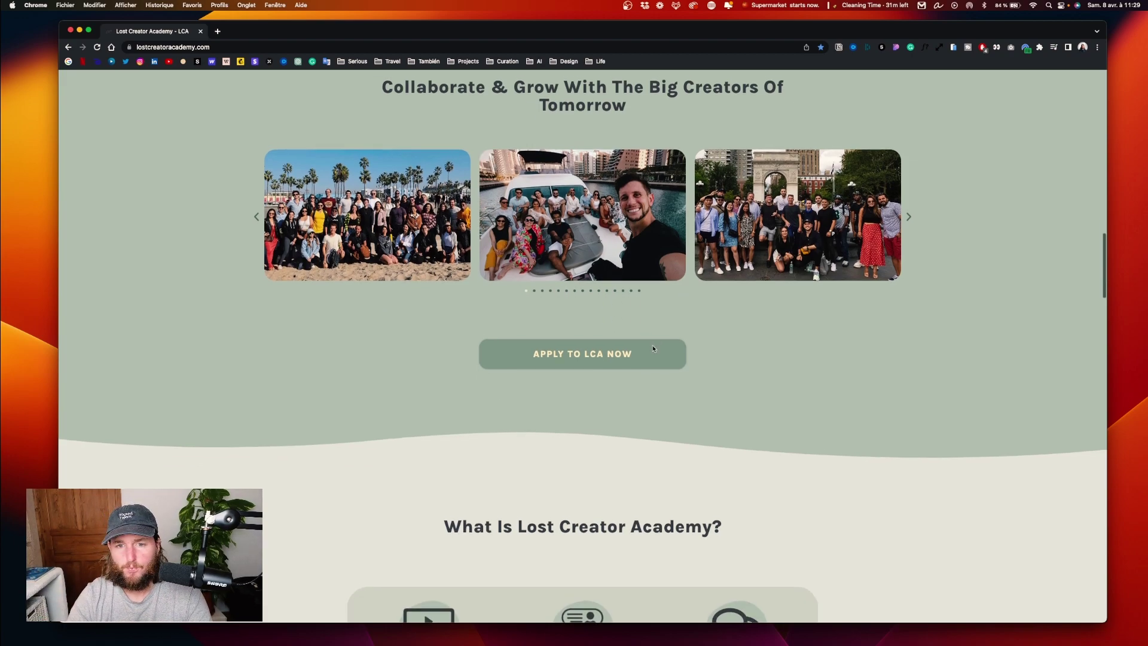
scroll(652, 346, up, 4)
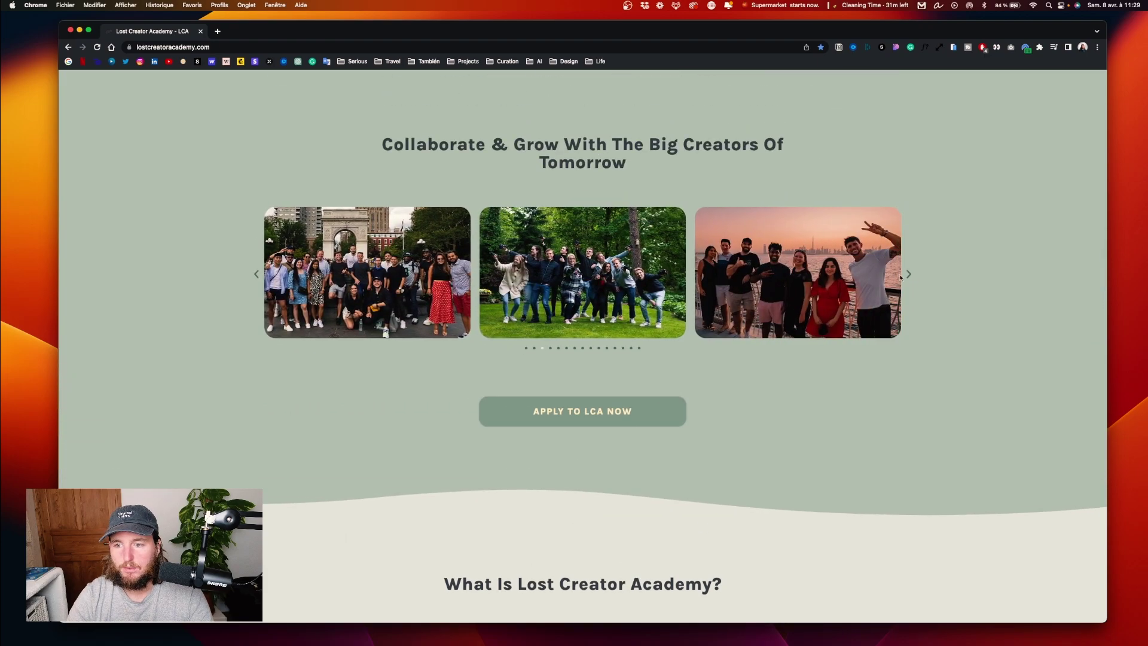
click(910, 275)
click(910, 275)
click(910, 275)
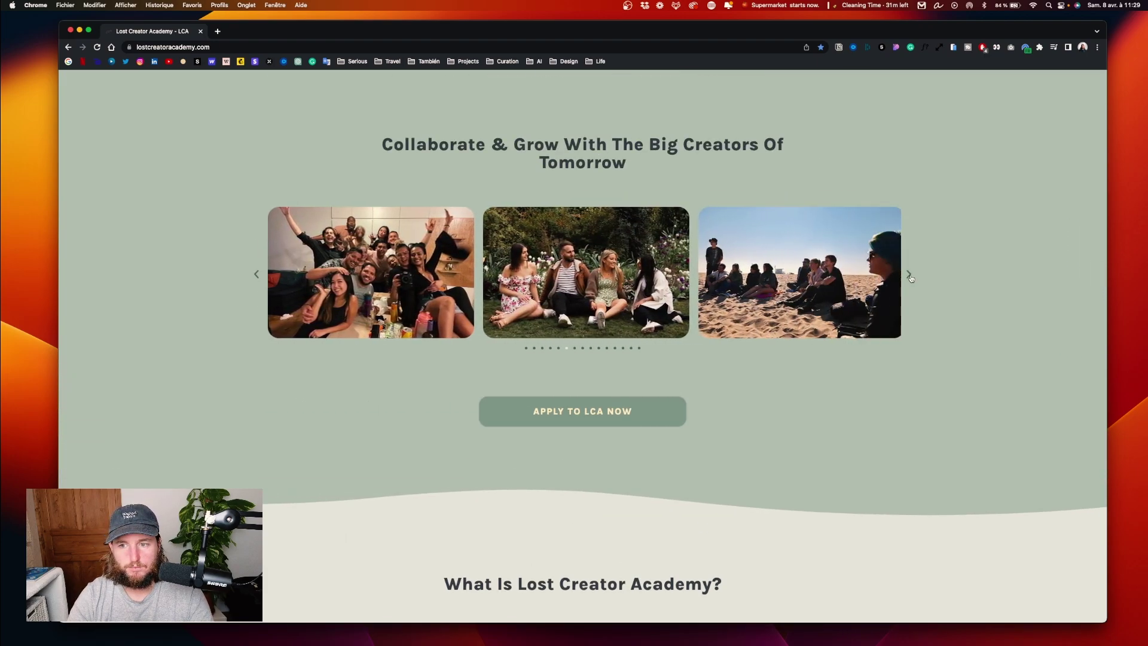
click(910, 275)
- Compare the group photo section with the testimonial section above it and advance the photo carousel by one more picture
scroll(837, 272, down, 10)
scroll(763, 267, up, 2)
scroll(763, 267, down, 8)
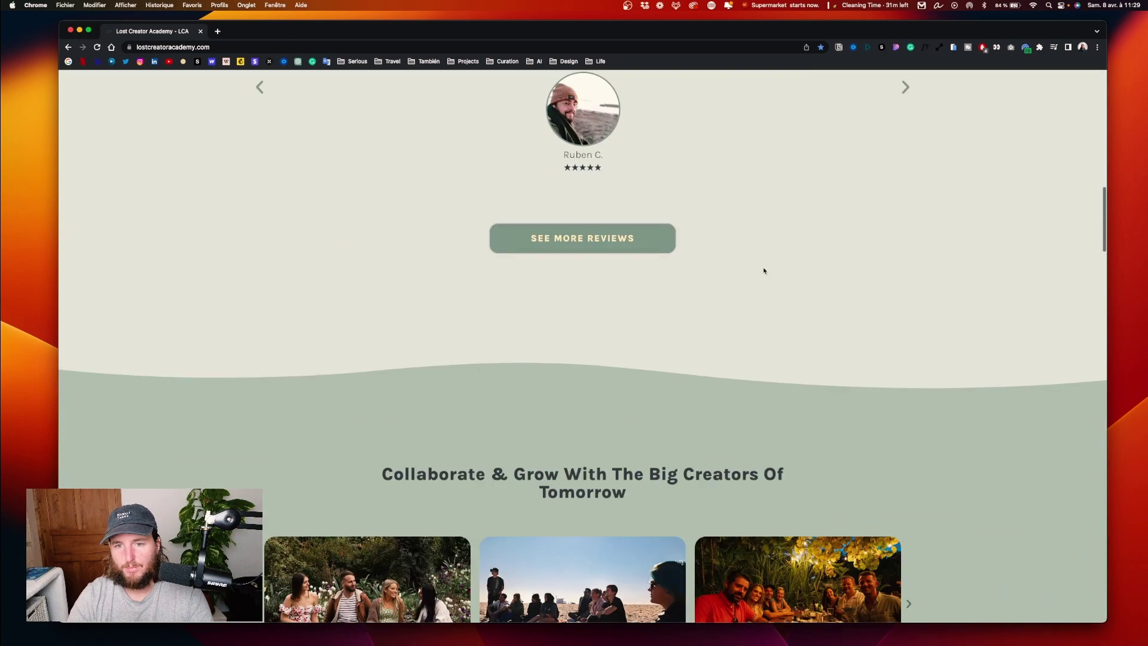
scroll(777, 266, up, 6)
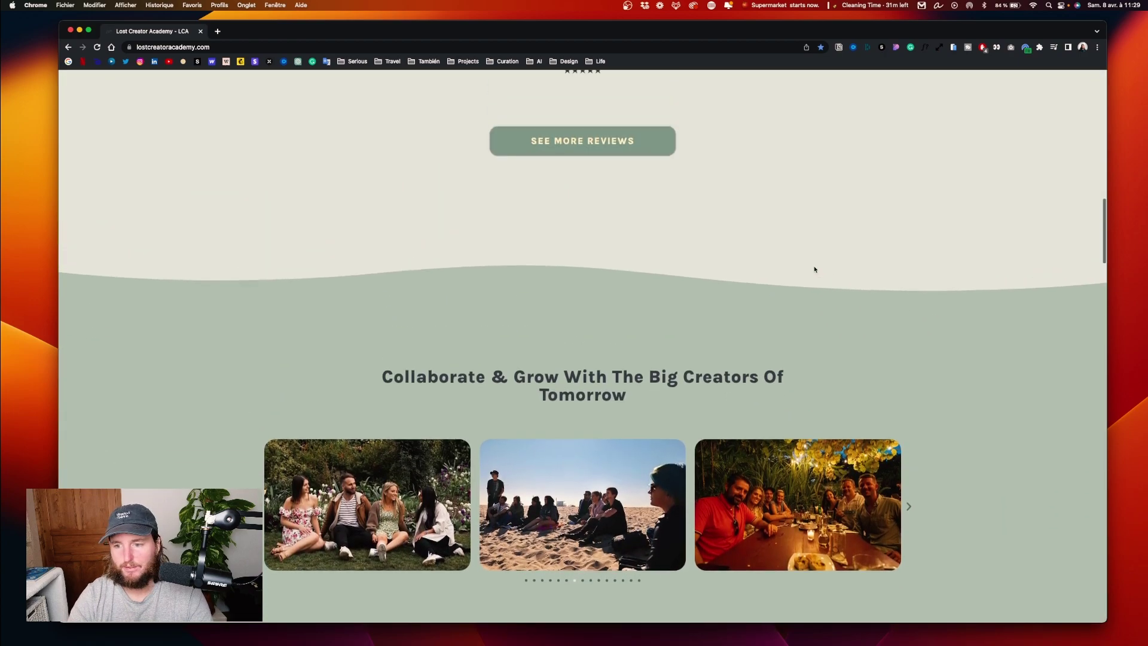
click(905, 254)
scroll(903, 287, down, 4)
scroll(901, 318, down, 3)
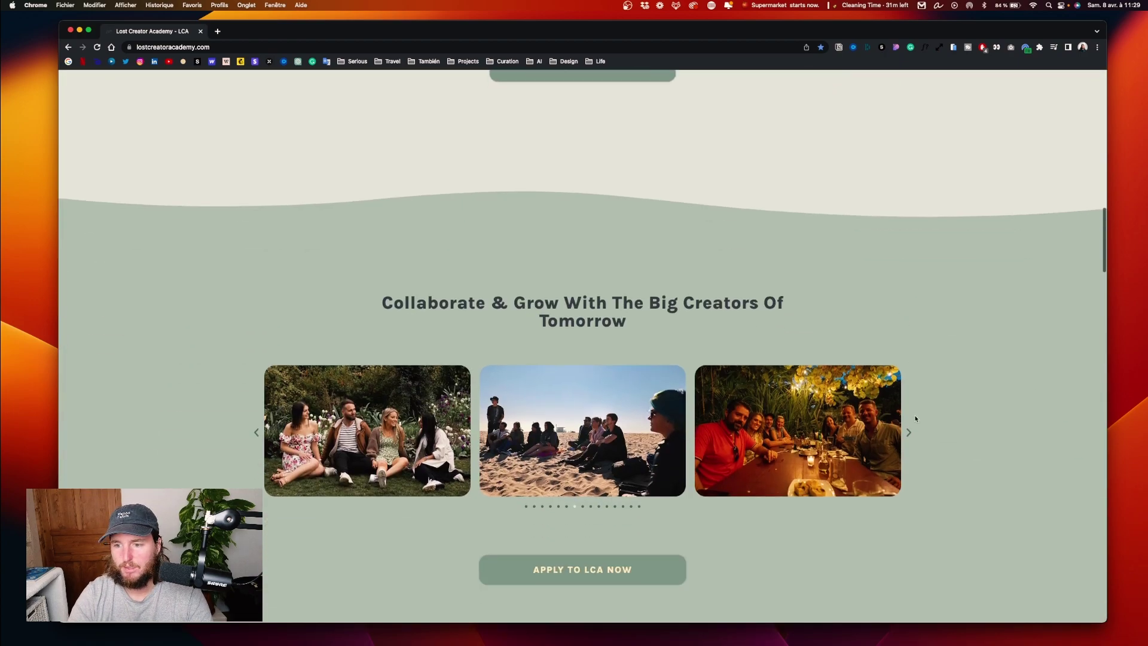
click(911, 429)
scroll(849, 365, down, 2)
scroll(848, 361, down, 2)
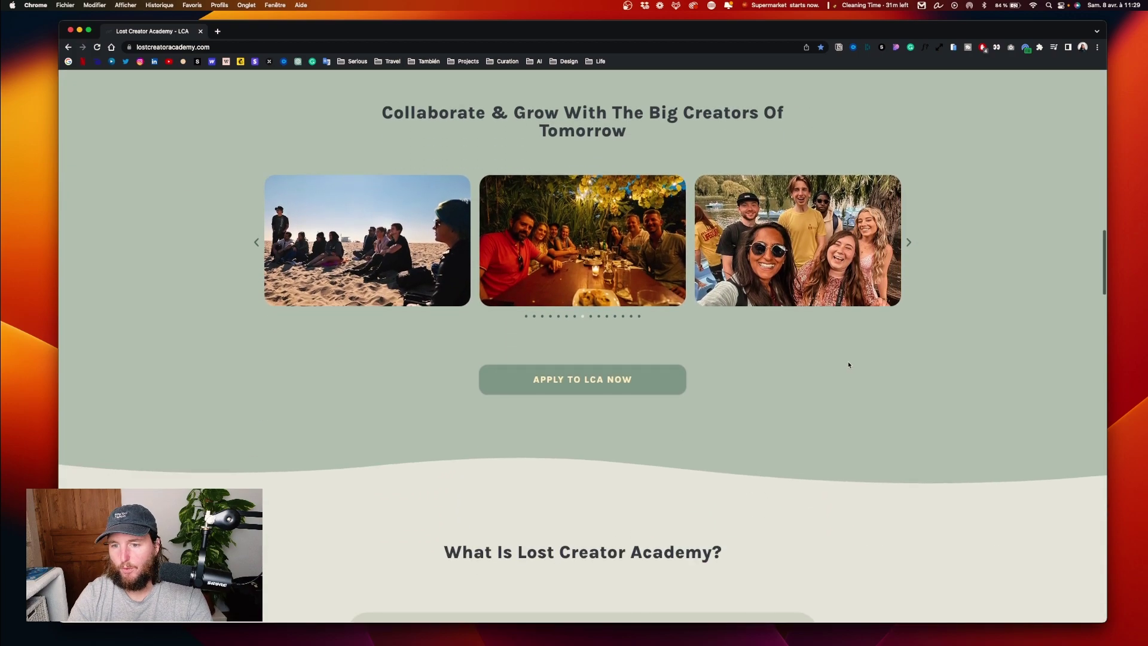
- Check the transition to the "What Is Lost Creator Academy?" section and advance the group photo carousel by two pictures
scroll(834, 375, down, 3)
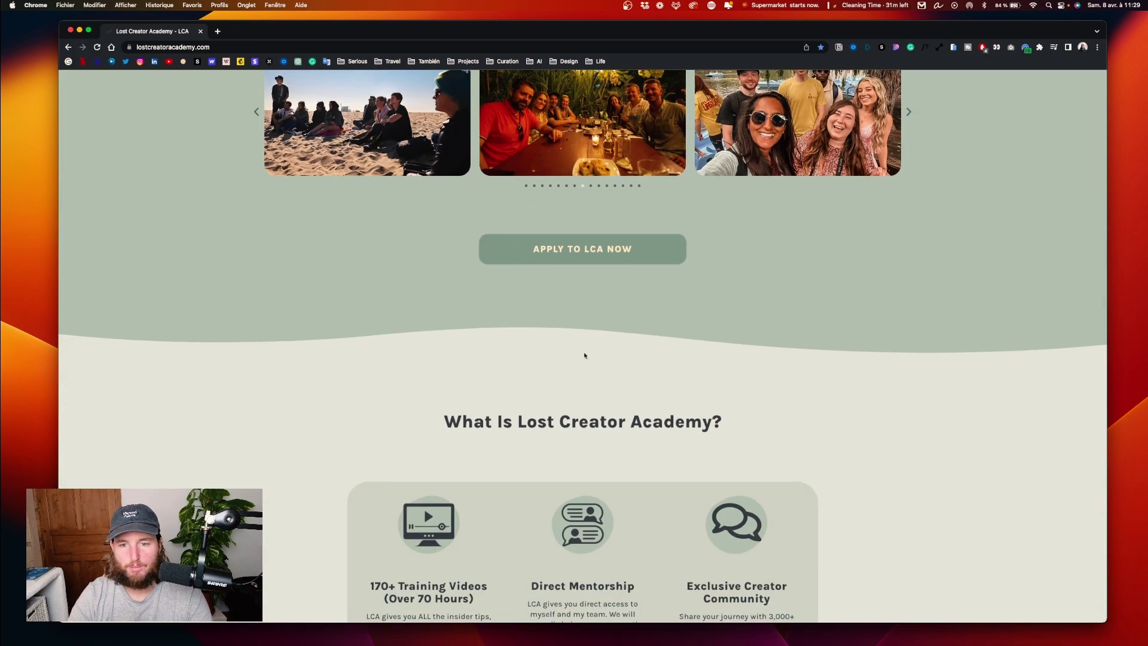
scroll(617, 359, down, 2)
scroll(622, 359, up, 6)
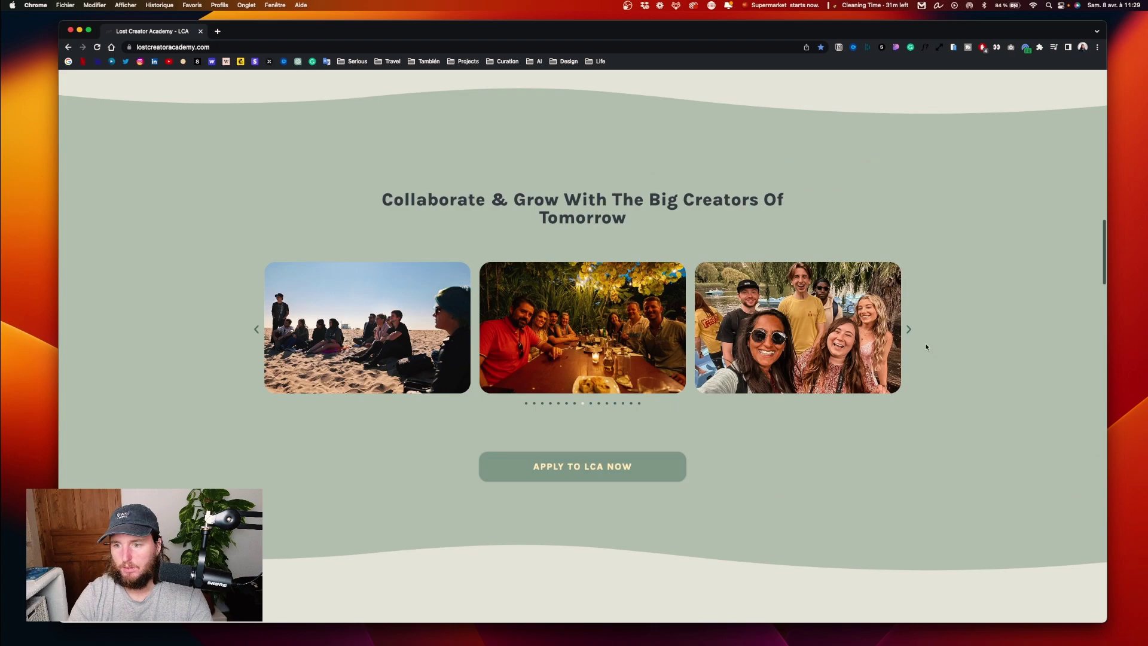
click(909, 330)
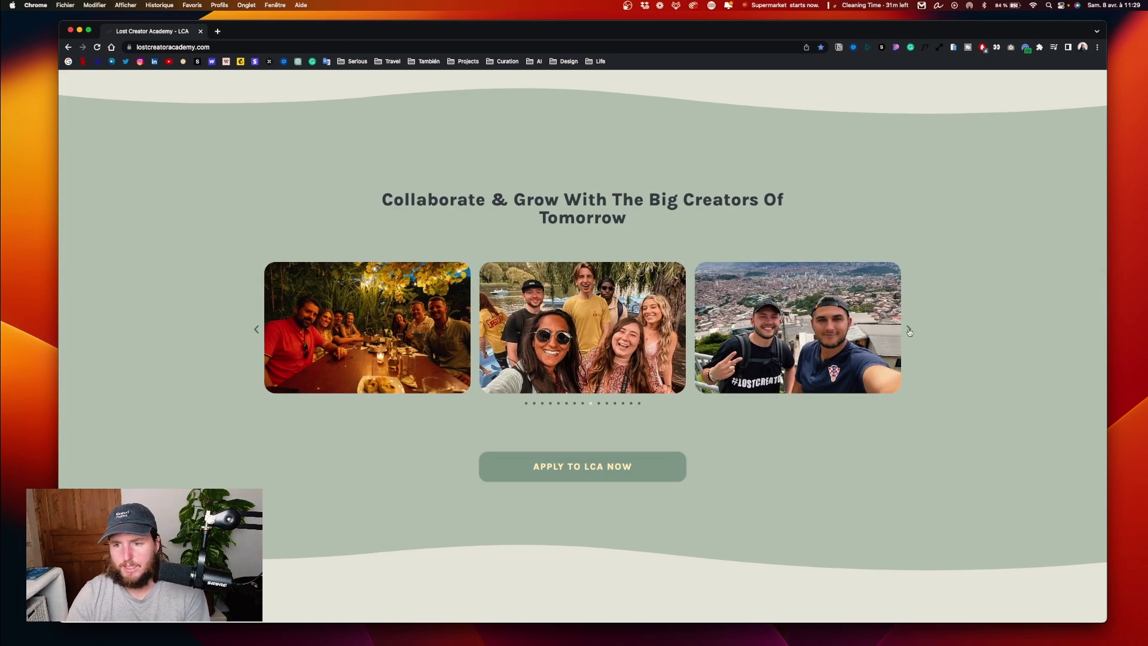
click(909, 330)
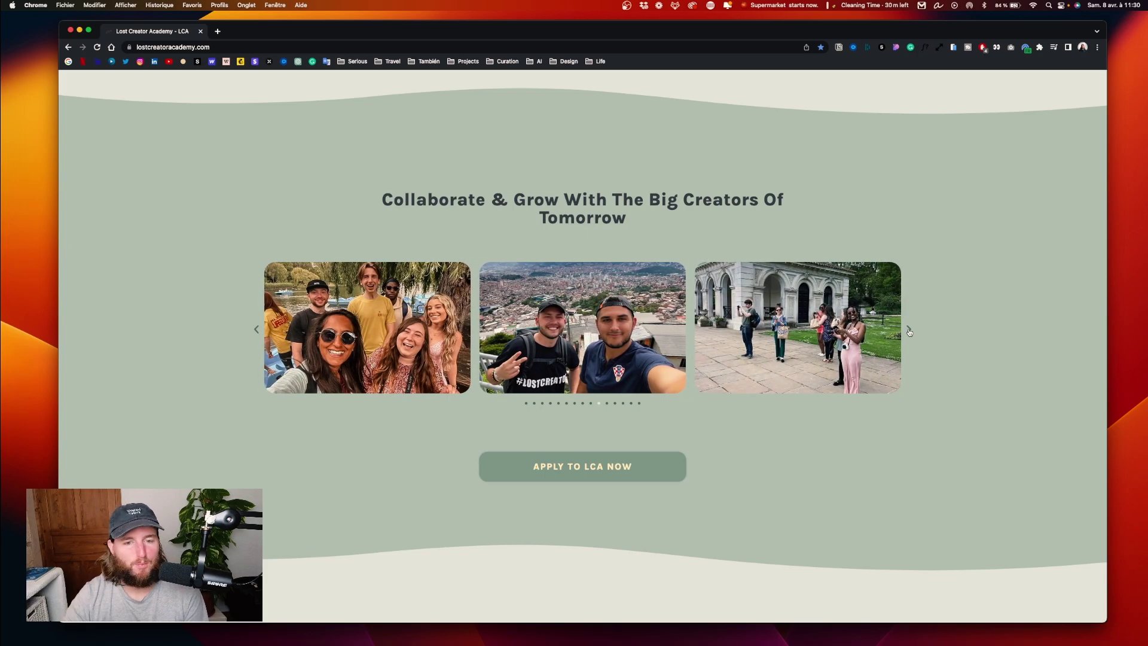
- Review the six benefits under "What Is Lost Creator Academy?", highlighting the description of the 170+ training videos while reading
scroll(885, 347, down, 6)
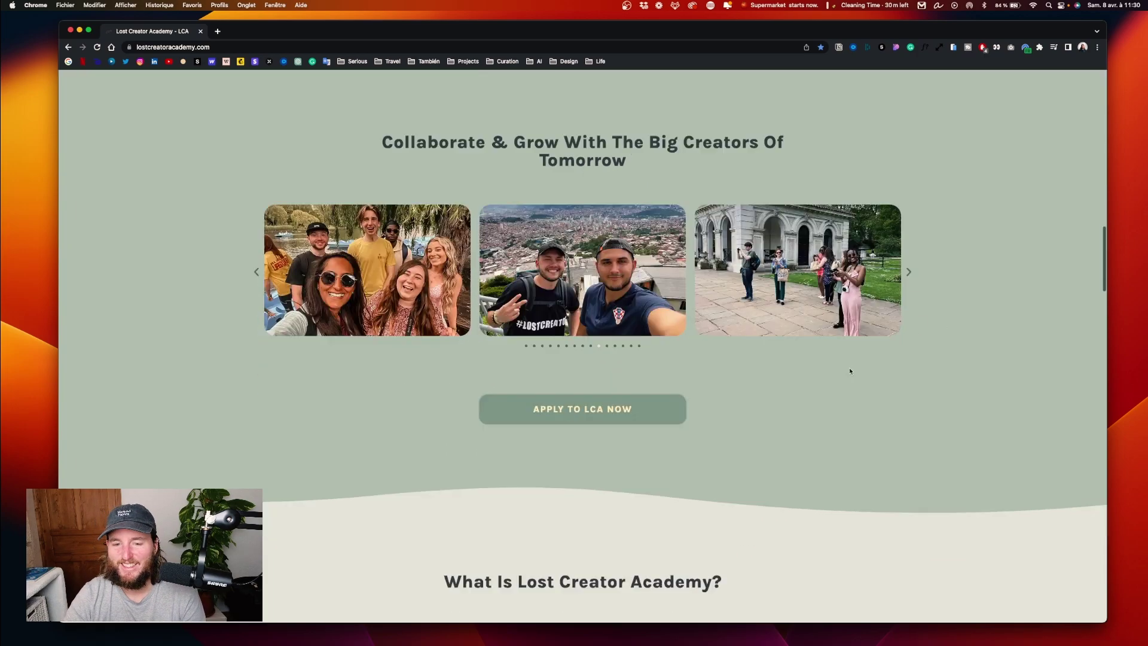
scroll(850, 371, down, 3)
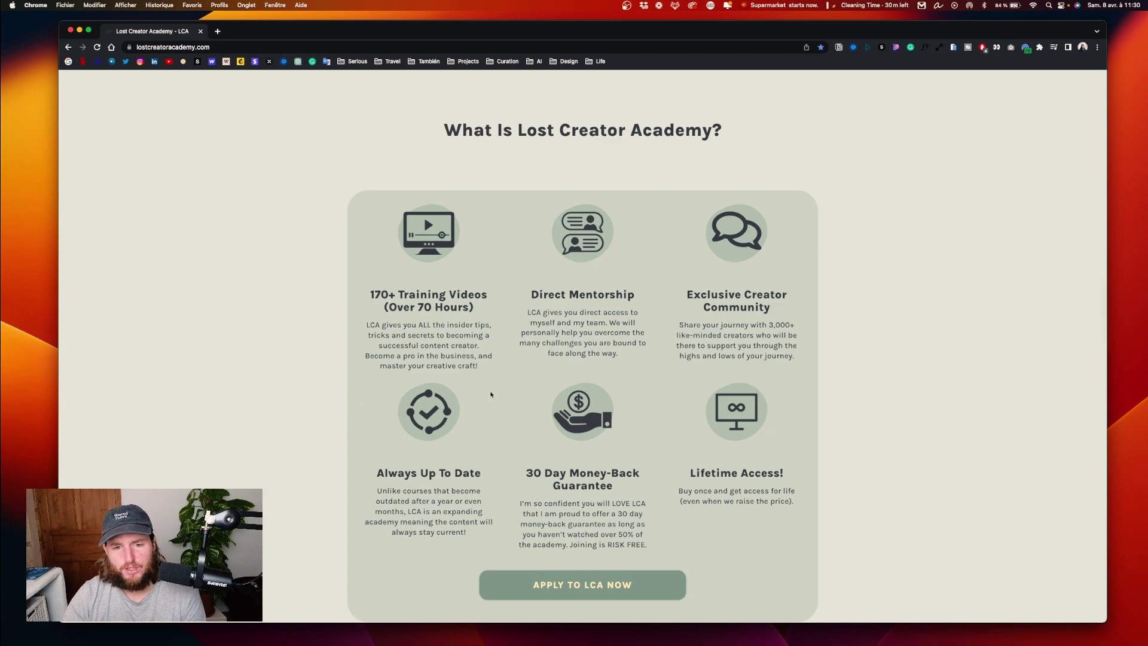
drag(434, 288, 501, 321)
click(478, 366)
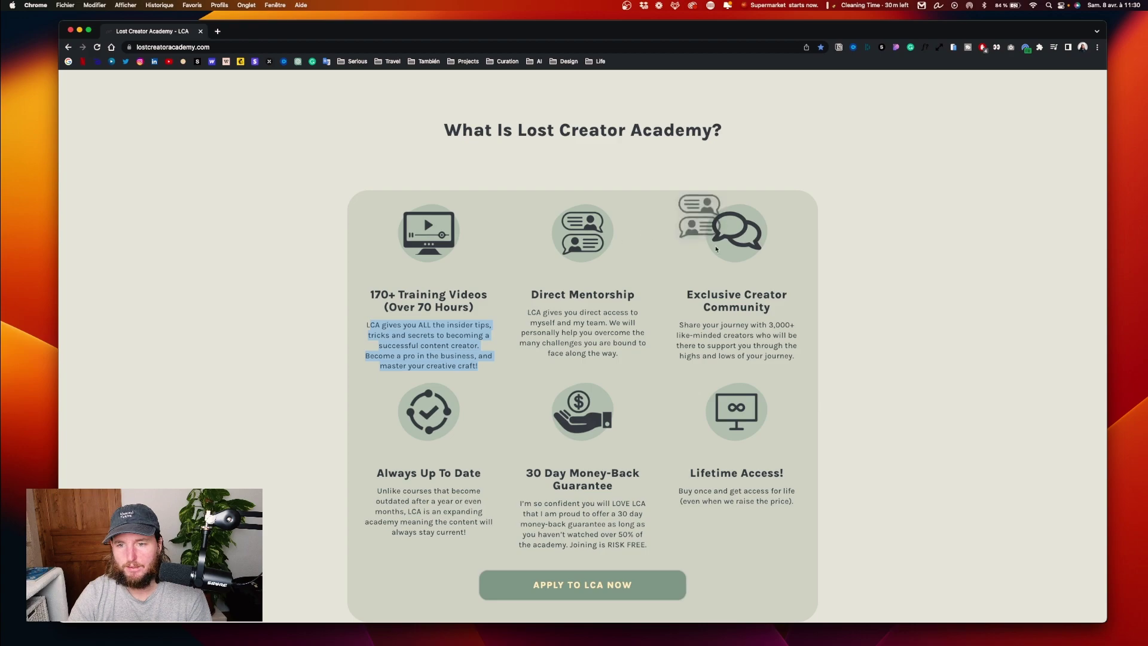
click(779, 231)
scroll(725, 402, down, 2)
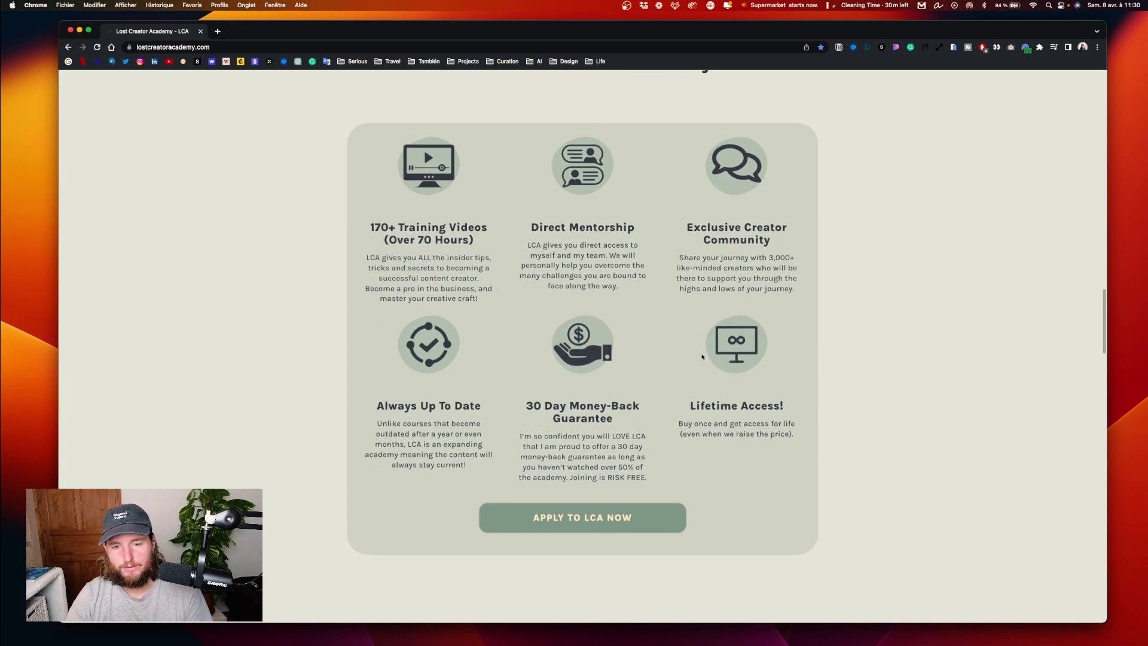
- Look through the "See What's Inside..." section from the first module to the full video list button and back
scroll(613, 453, down, 10)
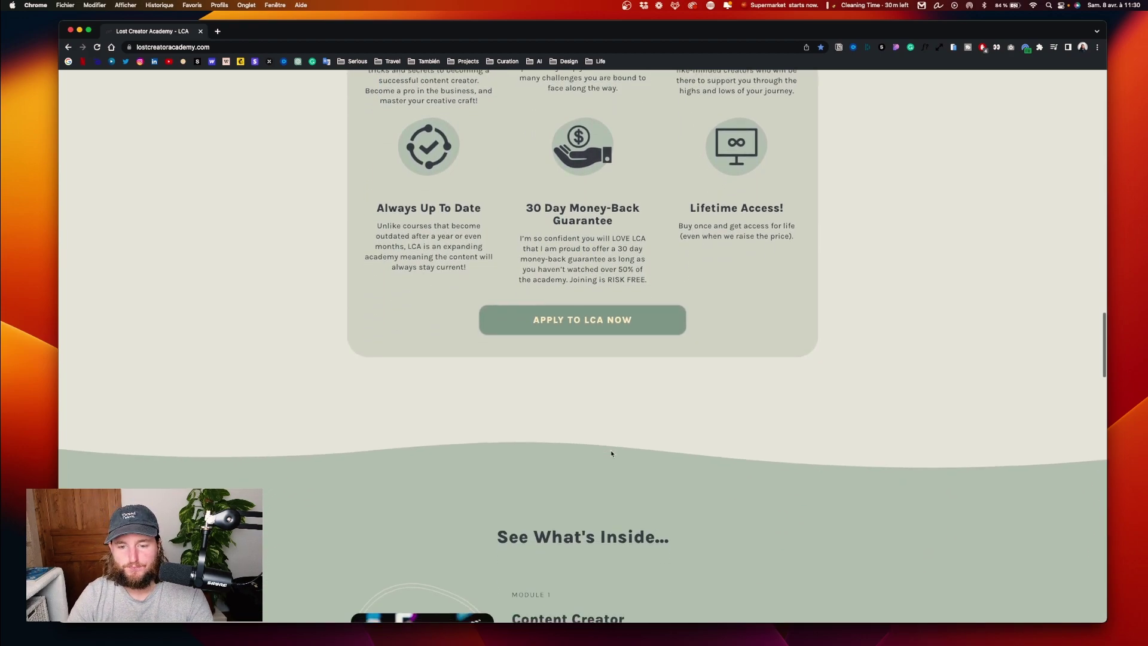
scroll(609, 446, down, 11)
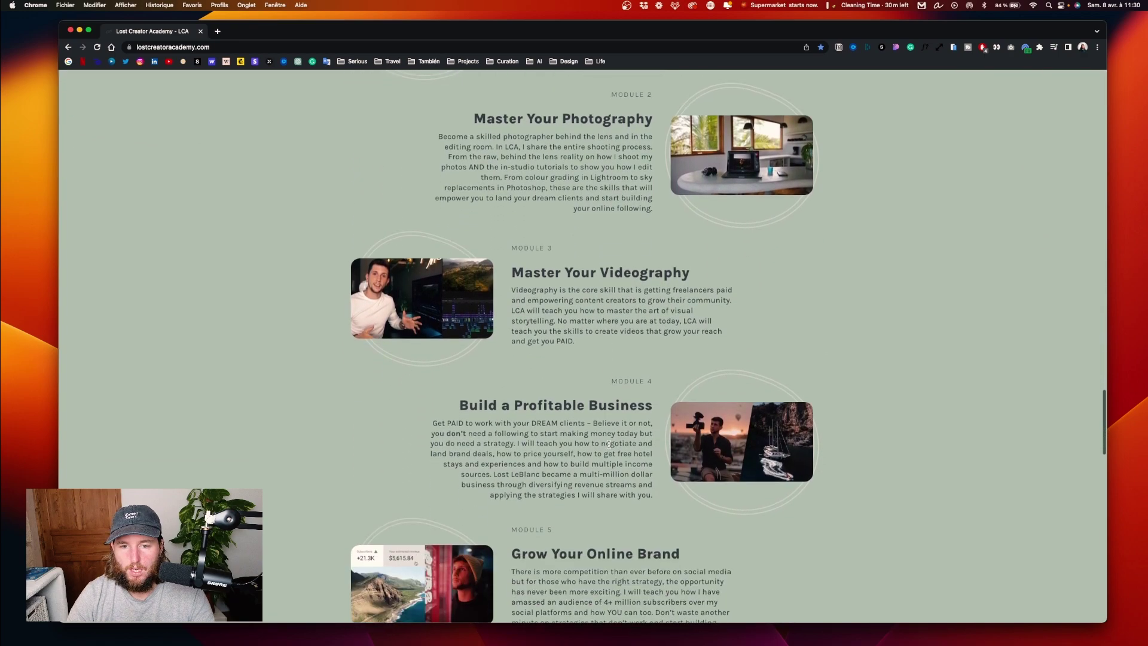
scroll(613, 441, down, 2)
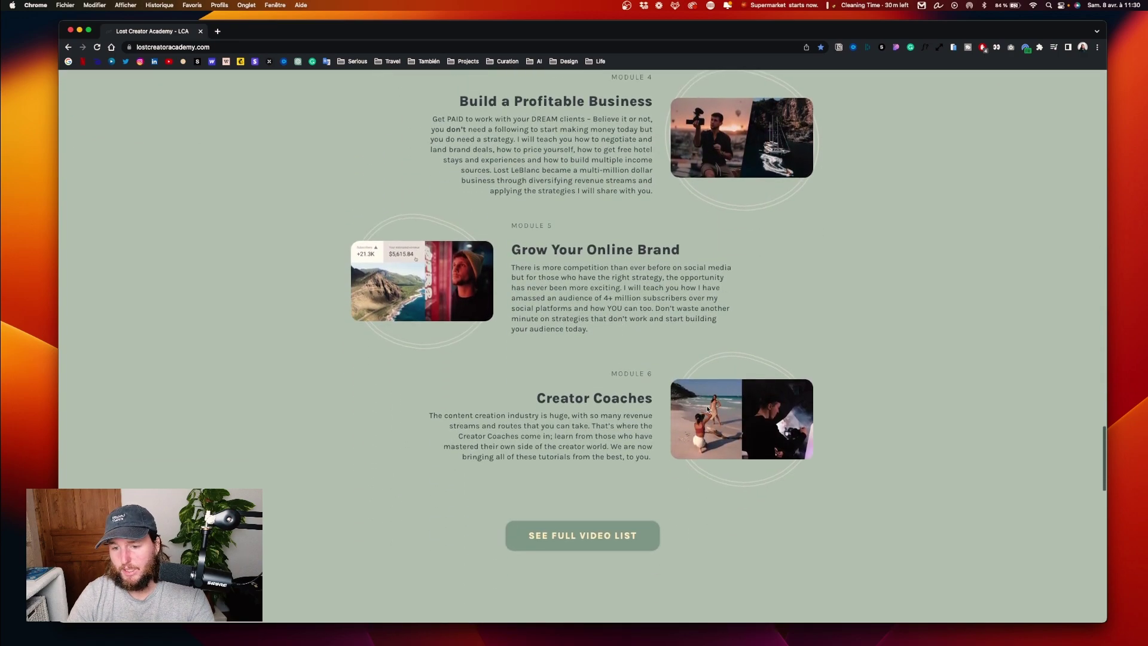
scroll(471, 295, up, 6)
scroll(472, 294, up, 4)
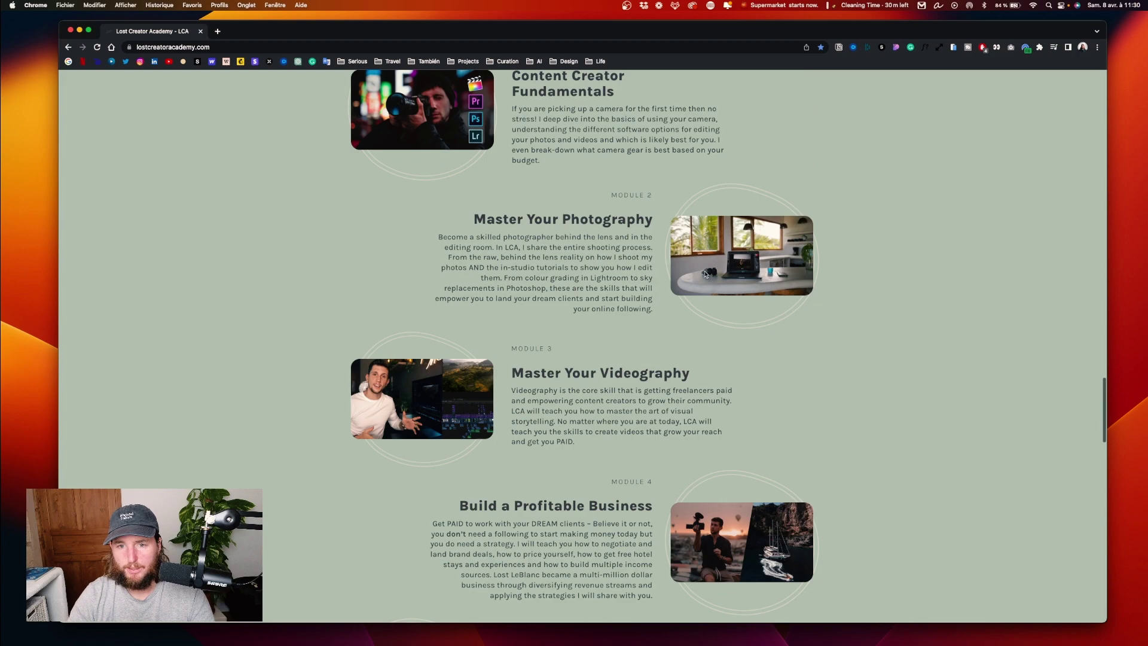
- Highlight the whole "Master Your Photography" description in Module 2 and compare its text alignment with the neighbouring modules
scroll(681, 220, down, 3)
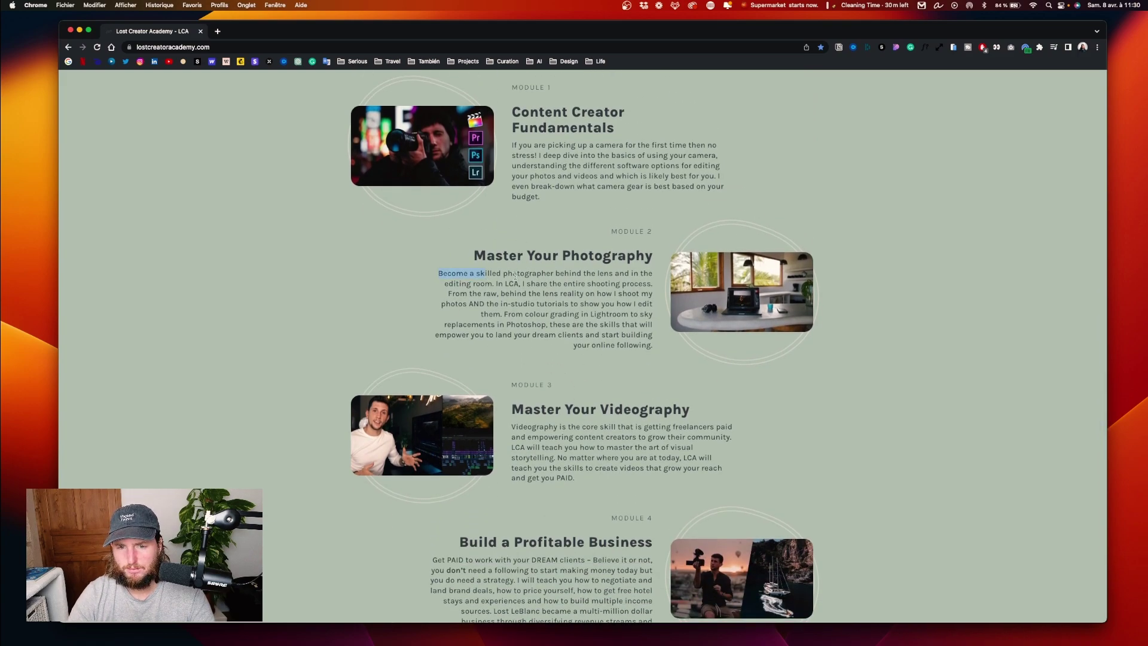
drag(515, 275, 640, 343)
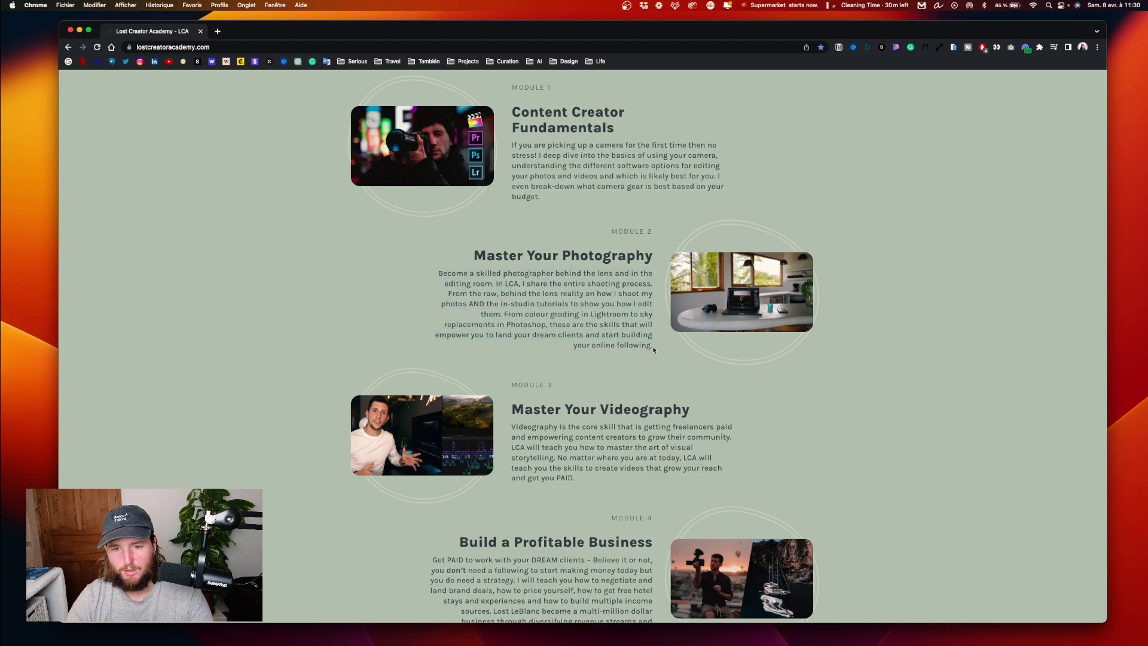
drag(439, 273, 650, 345)
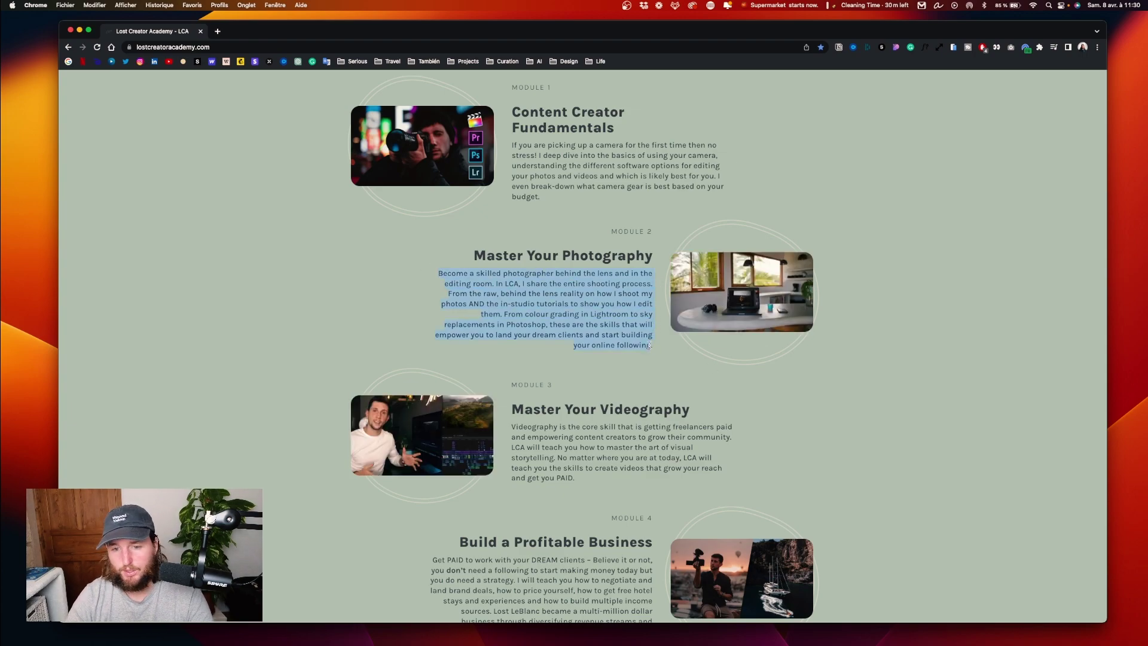
scroll(667, 233, down, 3)
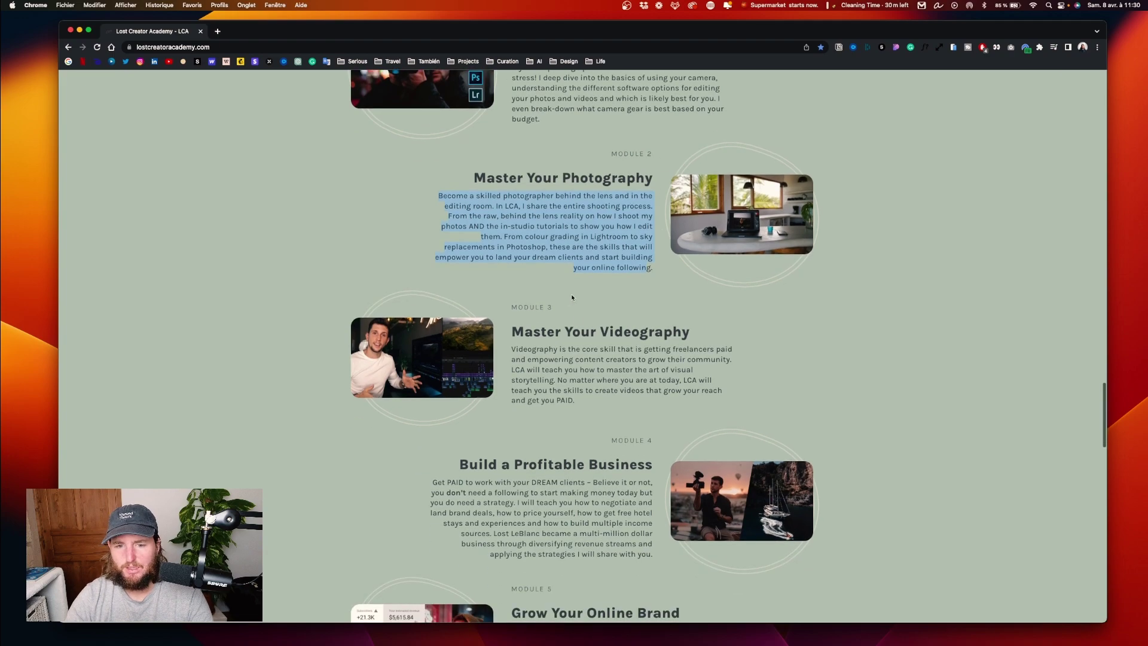
scroll(500, 335, up, 3)
scroll(538, 340, down, 7)
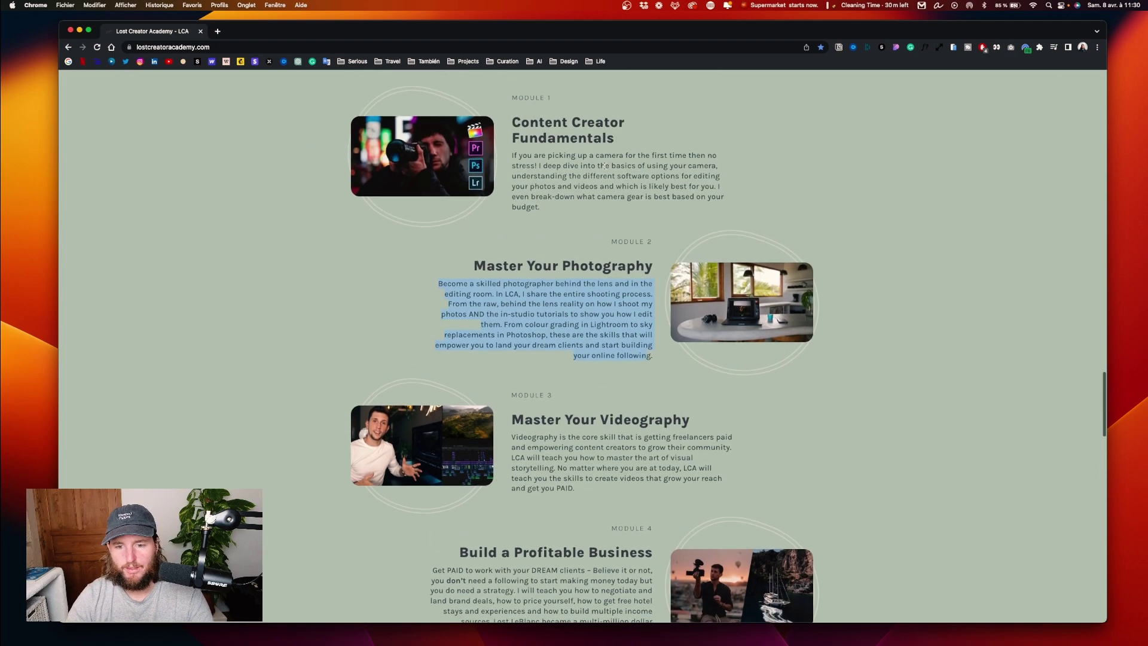
- Examine the alternating image and text layout of Modules 1 to 6 down to the end of the section
scroll(594, 343, down, 9)
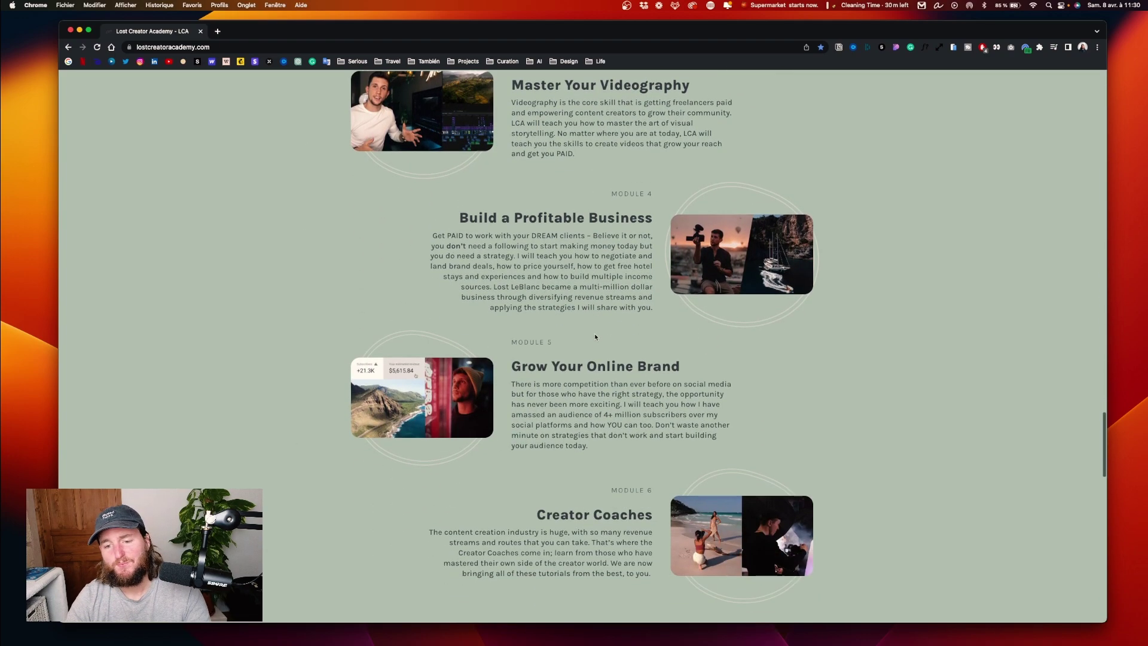
scroll(589, 339, up, 17)
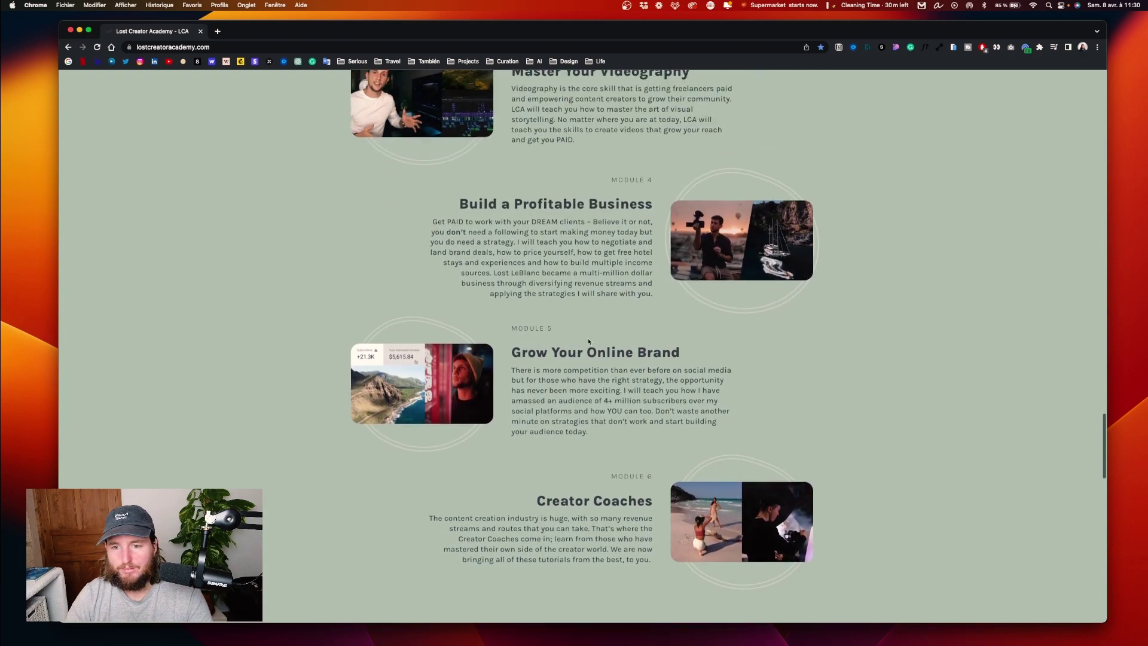
scroll(589, 338, down, 8)
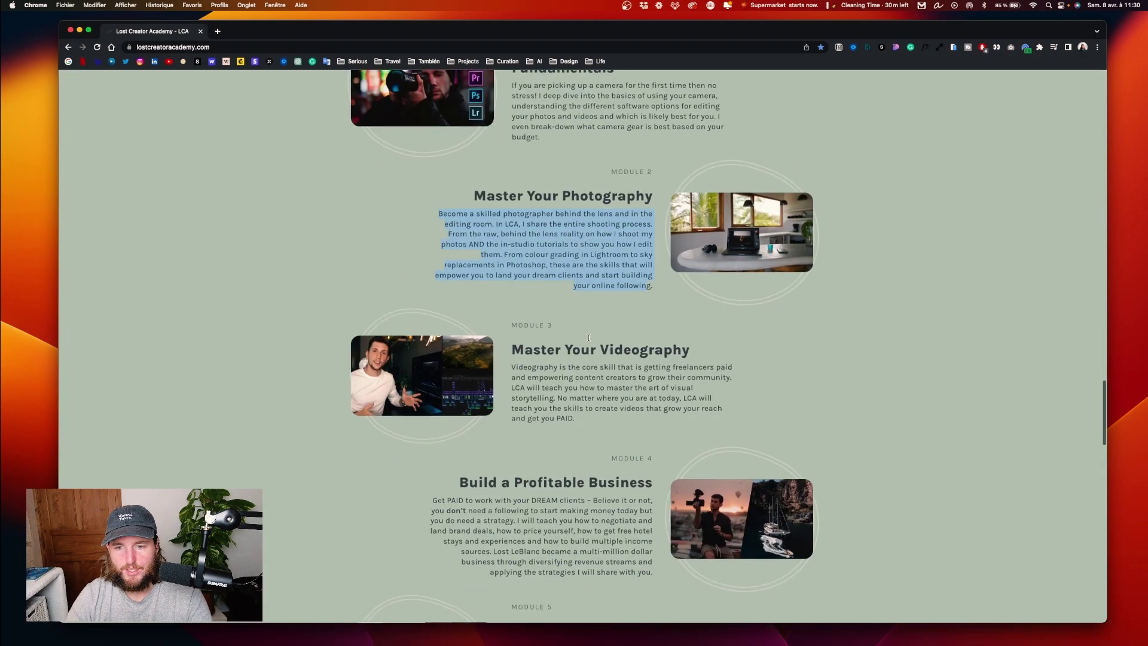
scroll(566, 295, down, 7)
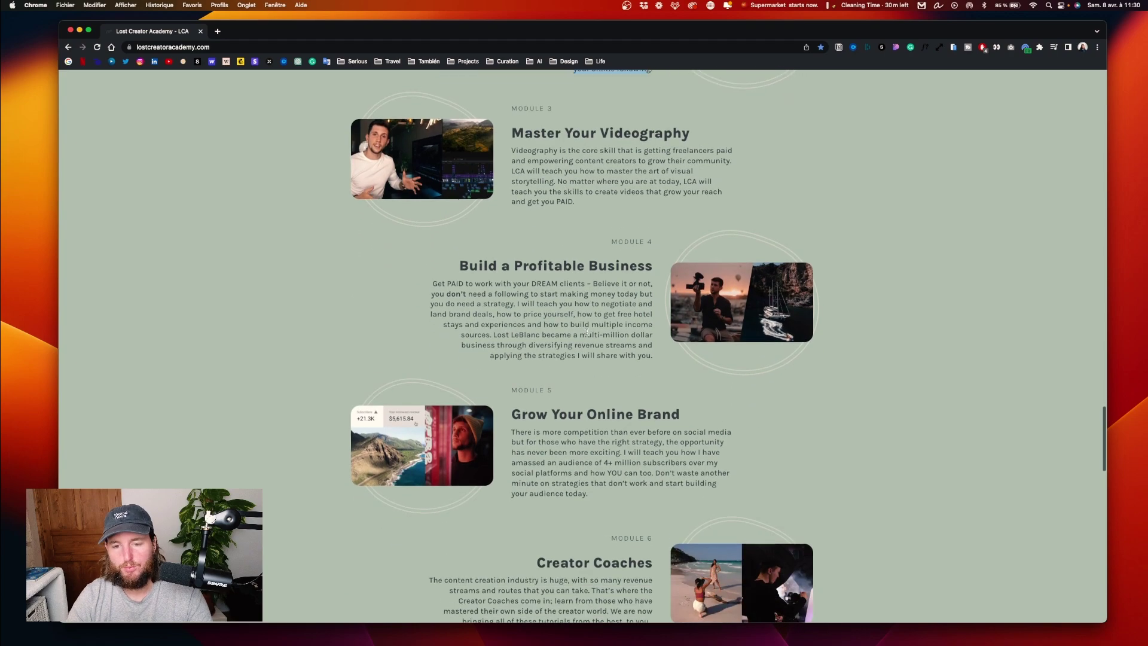
scroll(583, 330, down, 13)
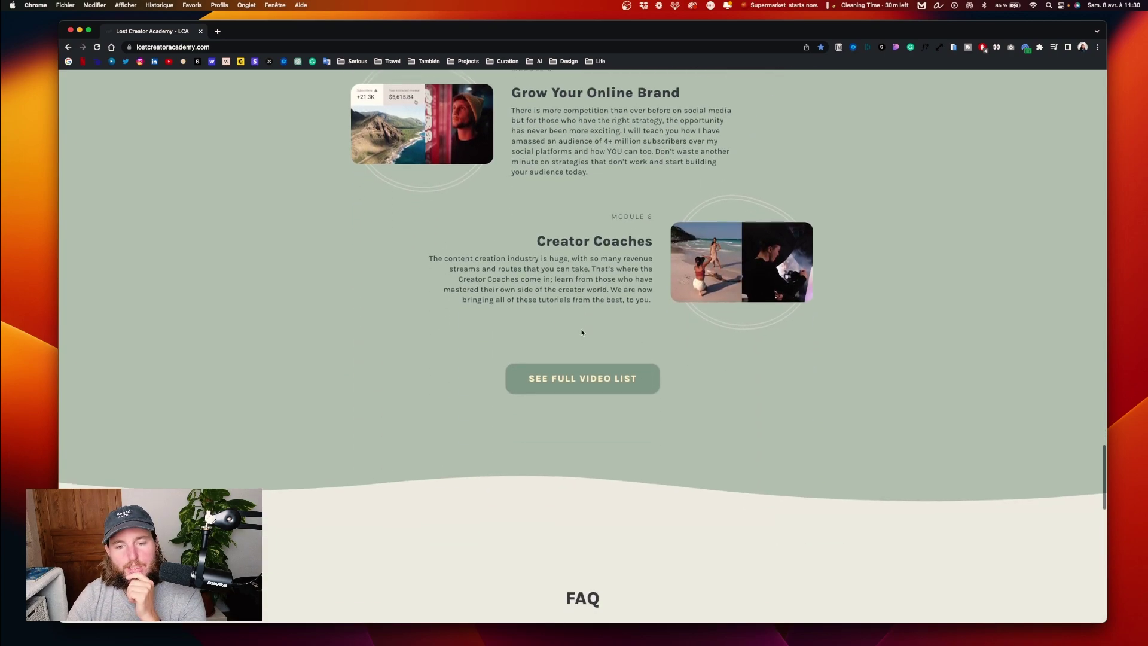
- Go to the FAQ section and repeatedly expand and collapse the "Is LCA really accessible for life?" question to test it
scroll(583, 332, down, 2)
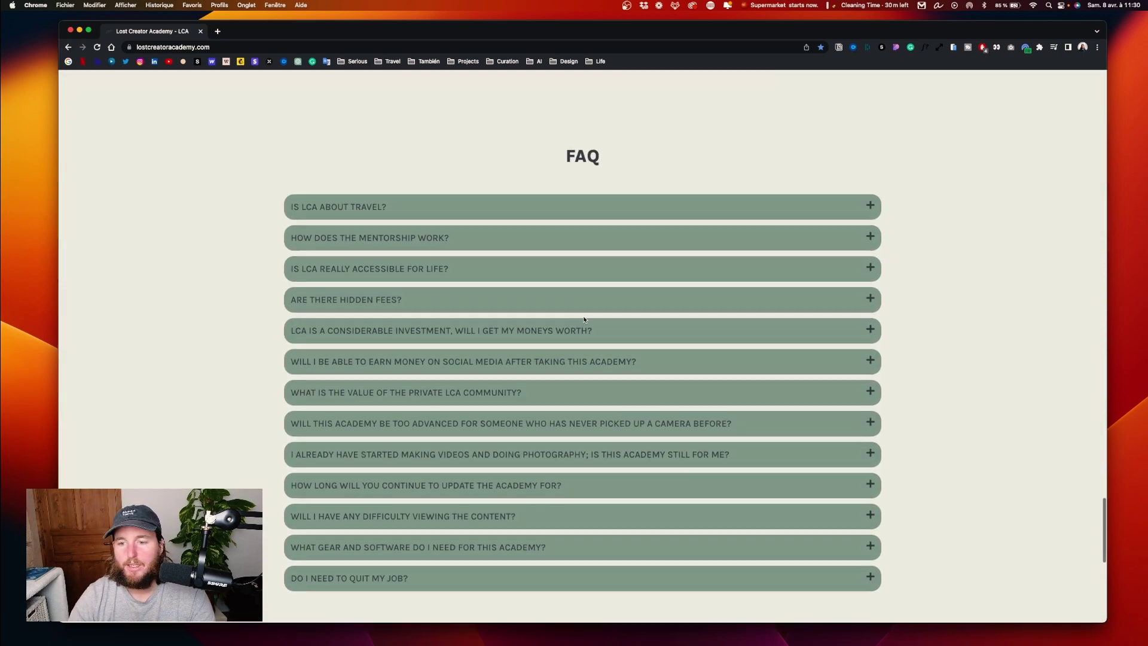
scroll(588, 208, down, 2)
scroll(588, 208, down, 1)
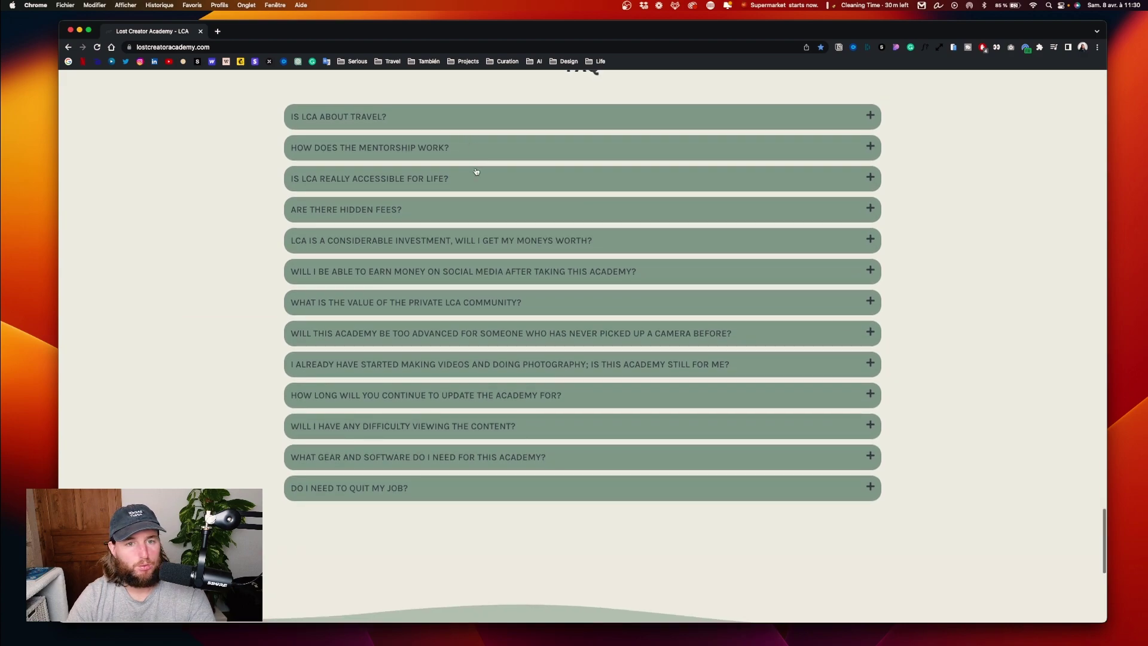
click(506, 178)
click(502, 179)
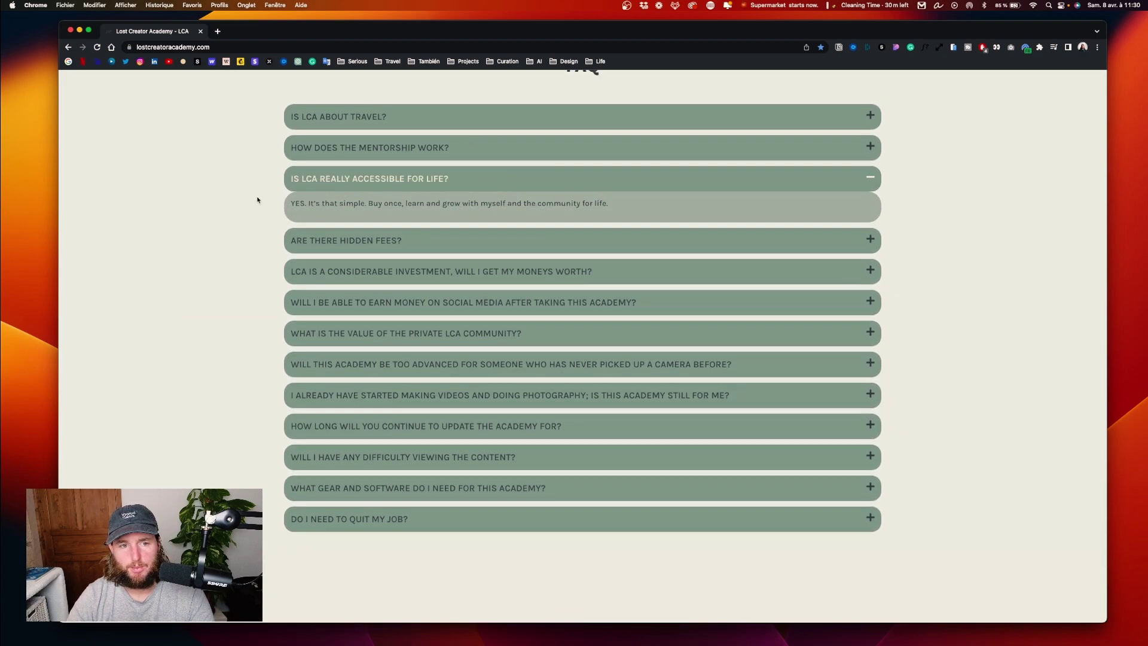
click(323, 180)
click(299, 180)
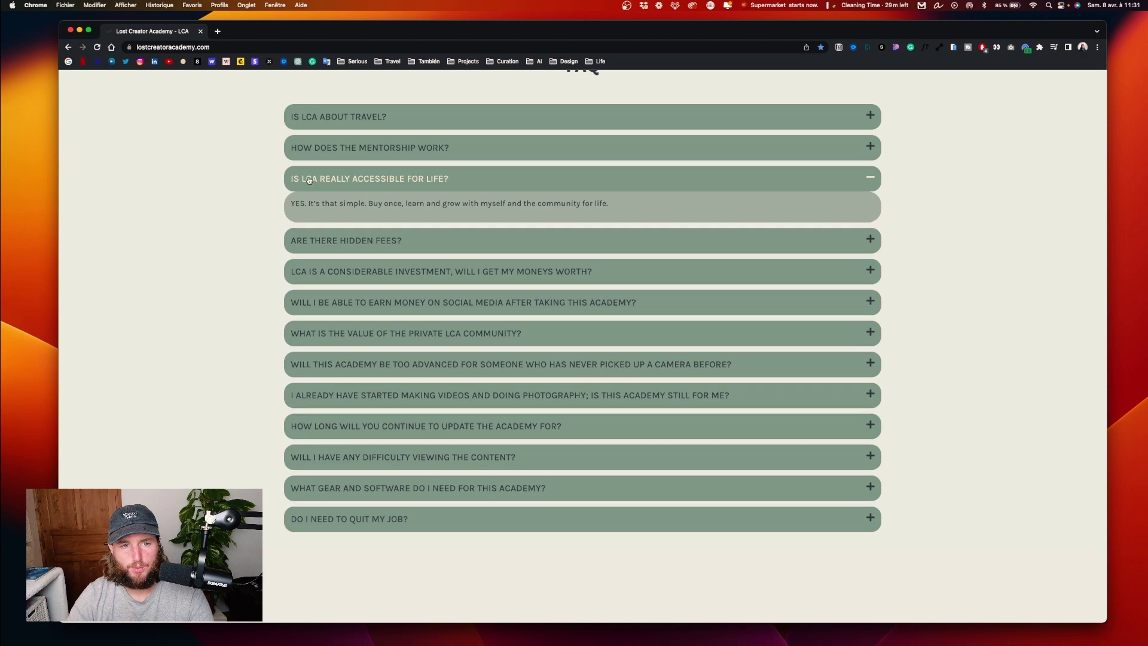
click(308, 179)
click(305, 179)
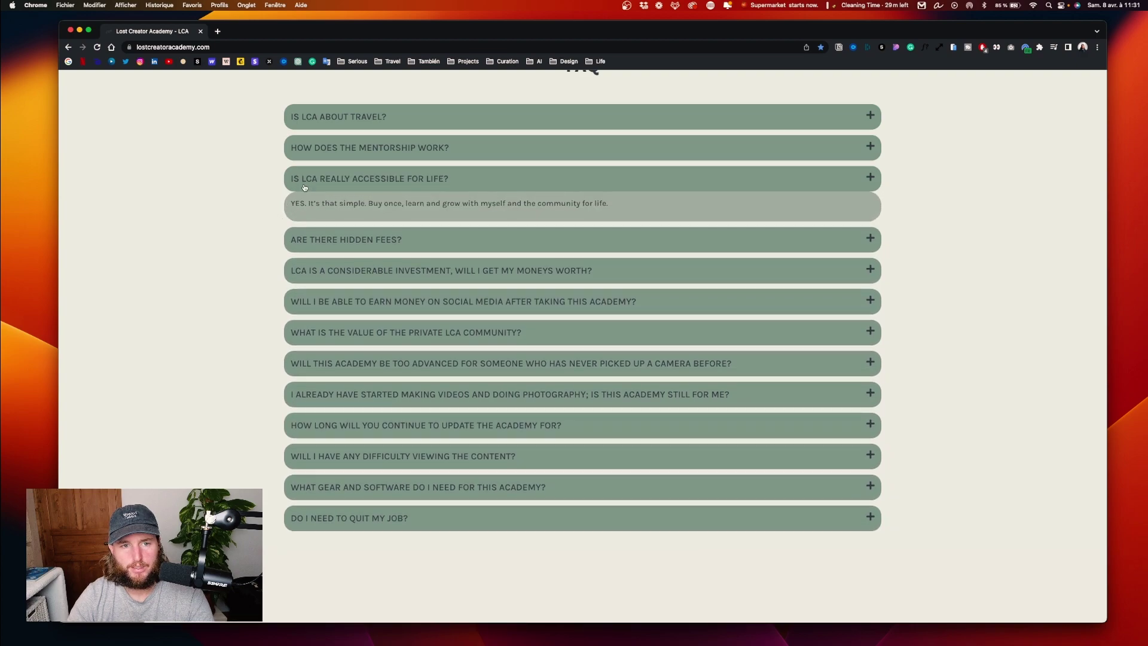
- Toggle the "Is LCA really accessible for life?" answer open and closed several more times, leaving it collapsed
click(305, 185)
click(305, 185)
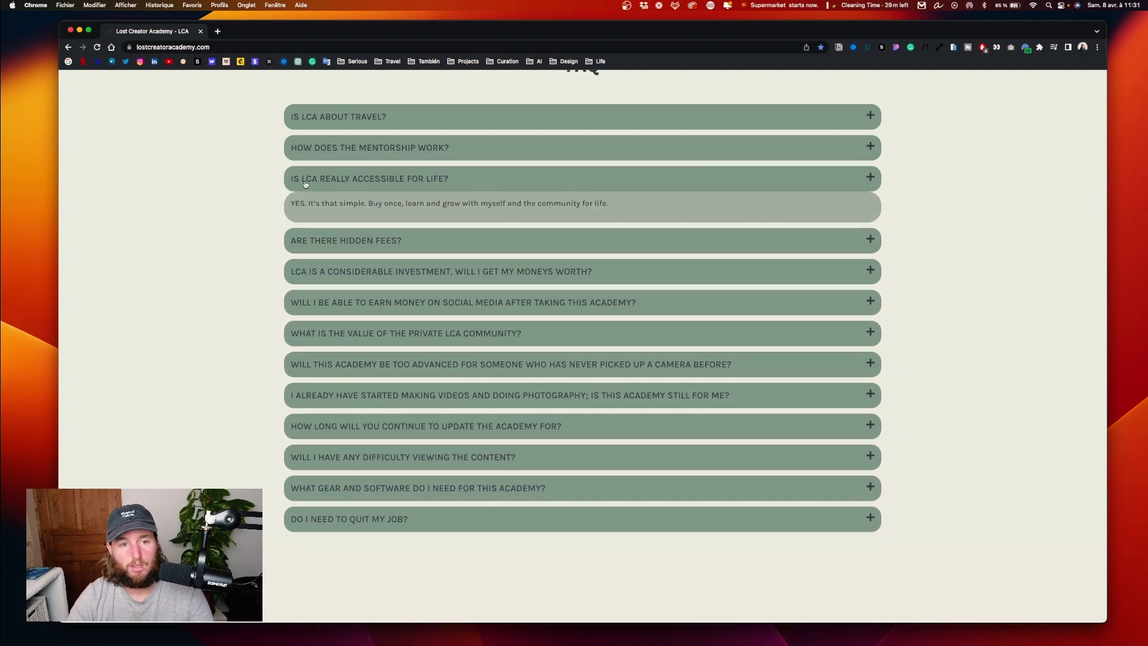
click(305, 184)
click(305, 186)
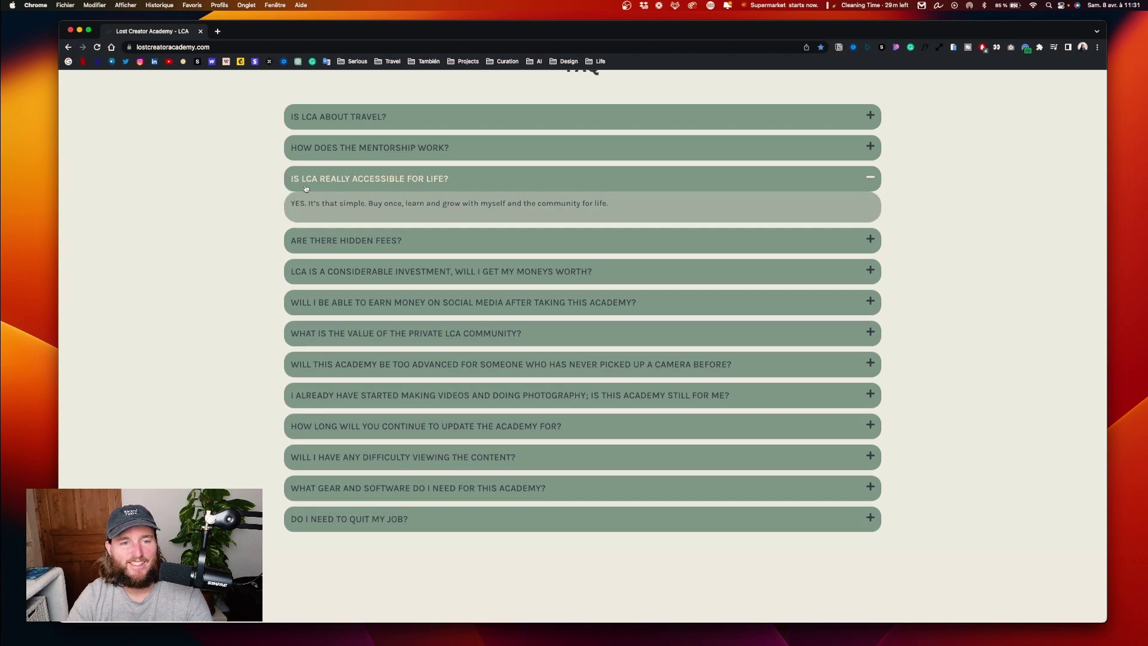
click(305, 187)
click(313, 184)
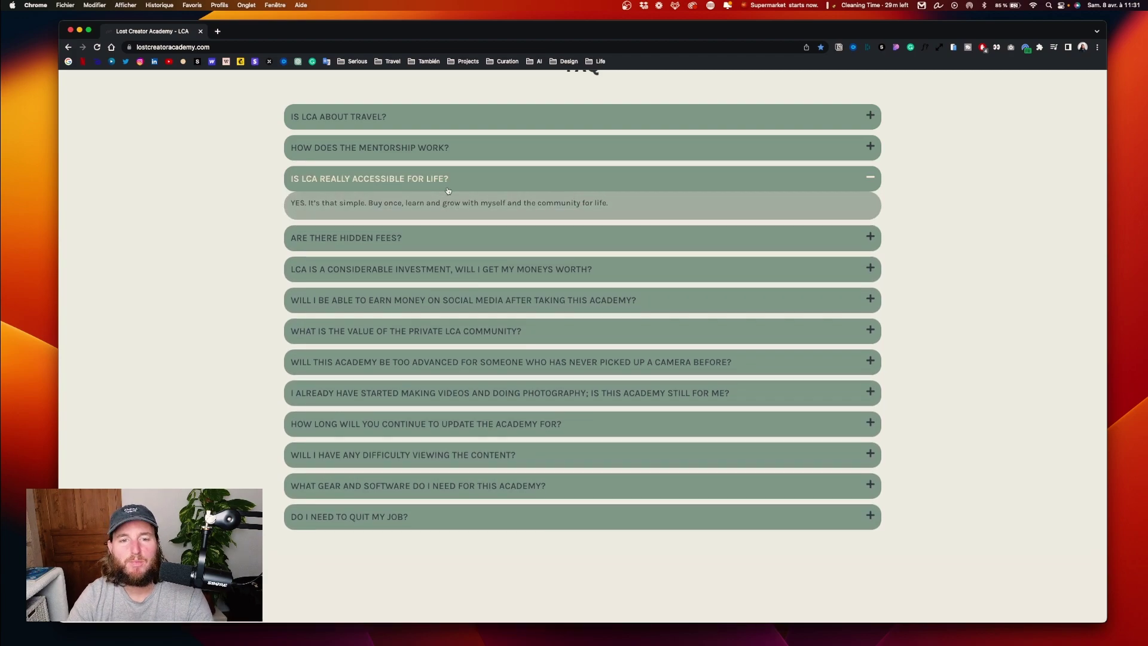
click(320, 183)
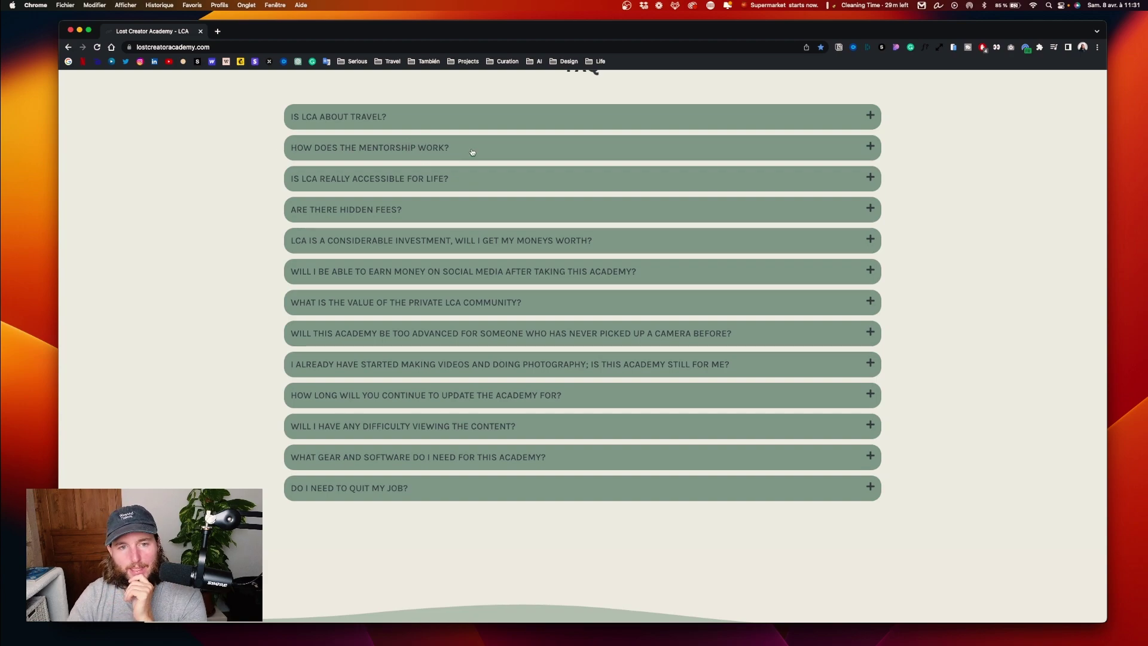
- Expand and collapse the "How does the mentorship work?" answer and the "Is LCA really accessible for life?" answer to compare their behaviour
click(552, 151)
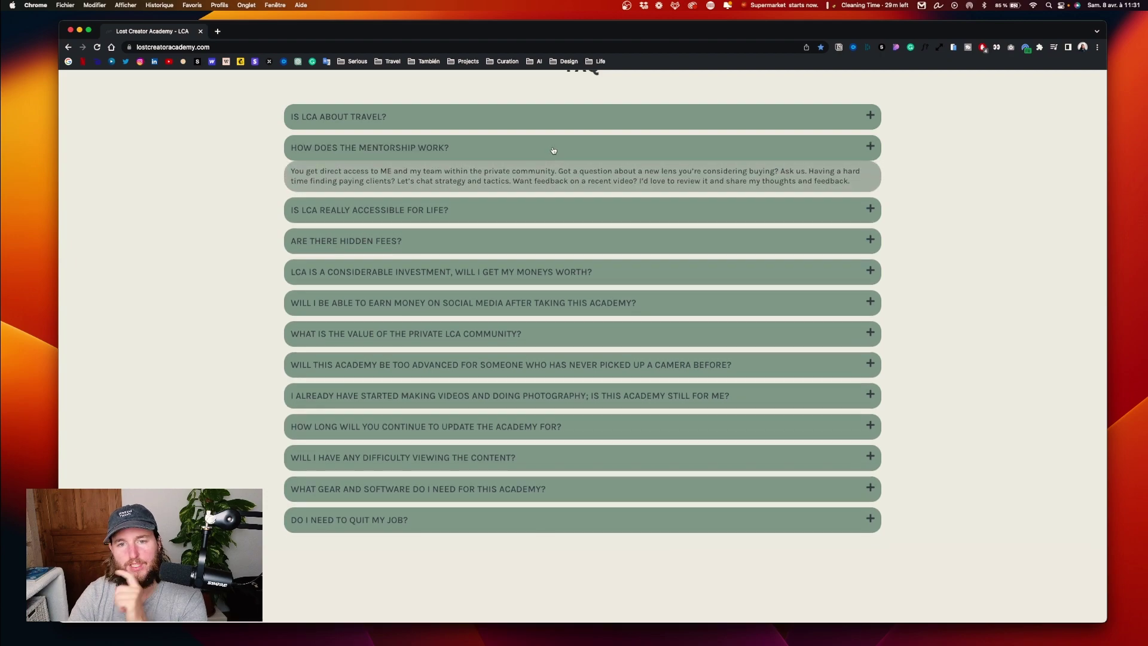
click(550, 152)
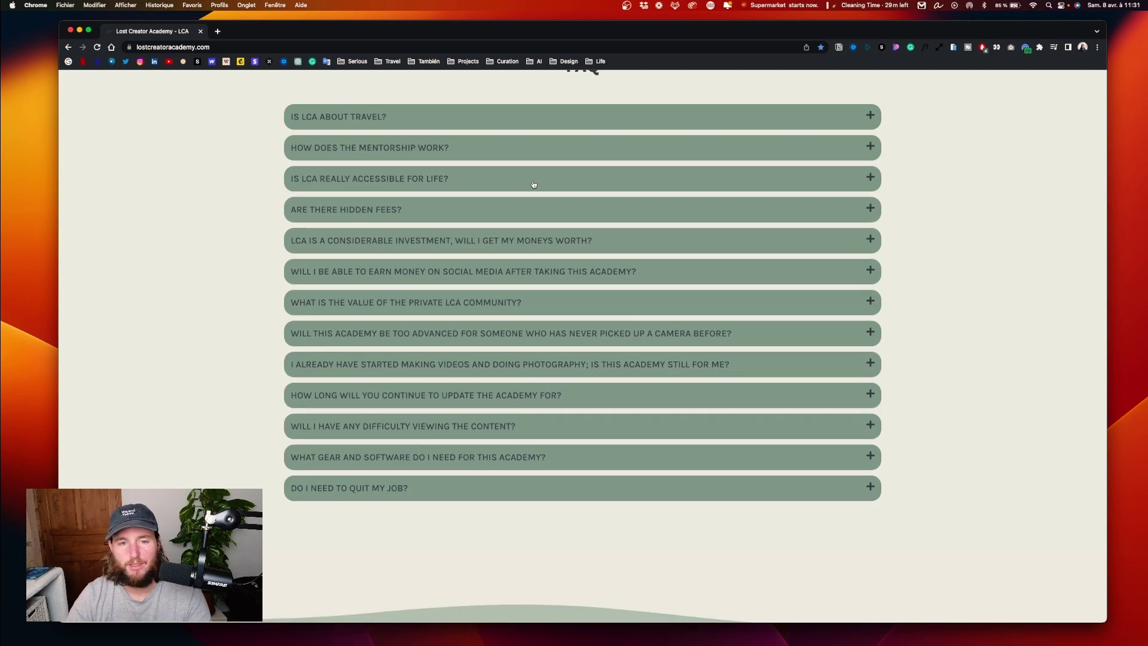
click(360, 179)
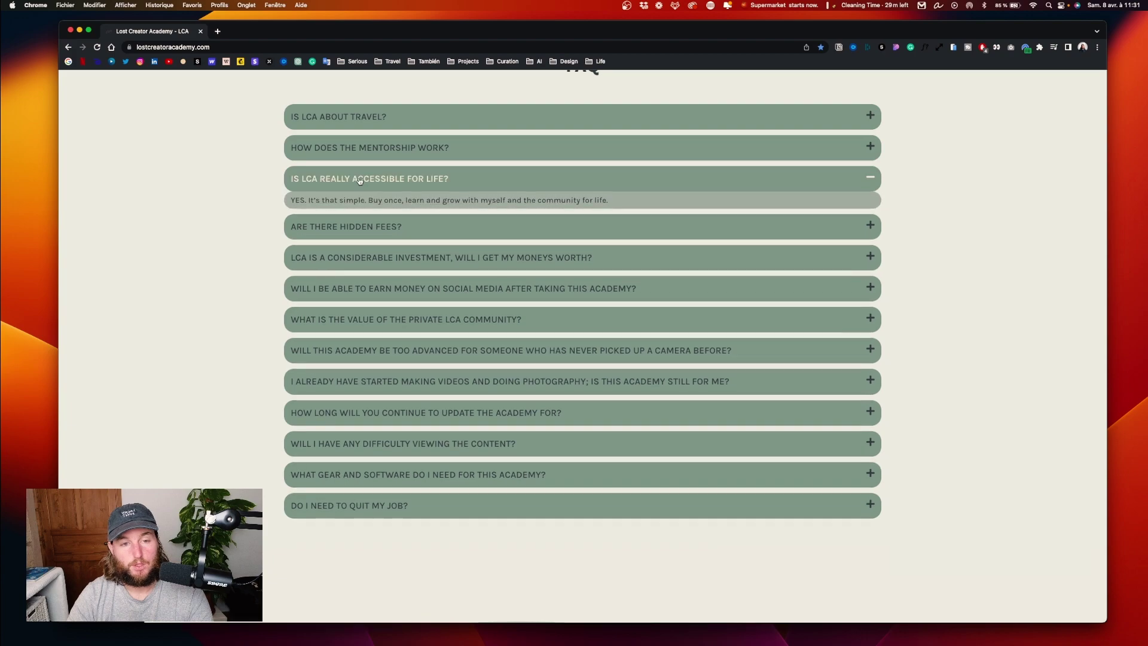
click(360, 179)
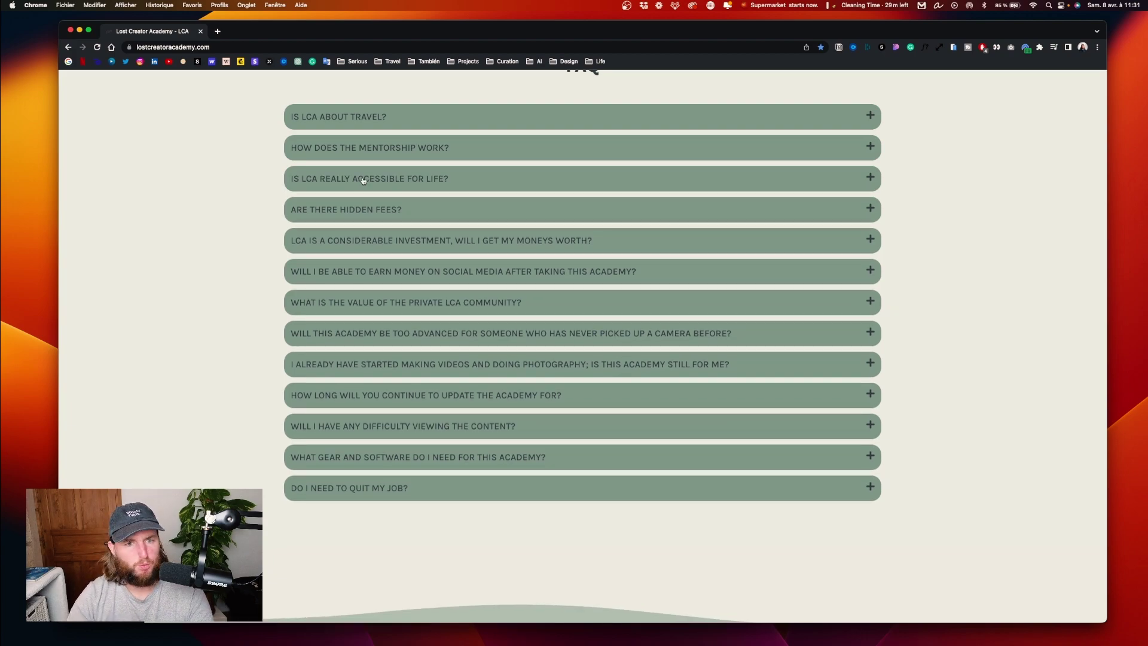
- Examine the contact form below the FAQ in a smaller browser window, briefly highlighting its "Still Have A Question? Ask Away!" heading
scroll(359, 179, down, 6)
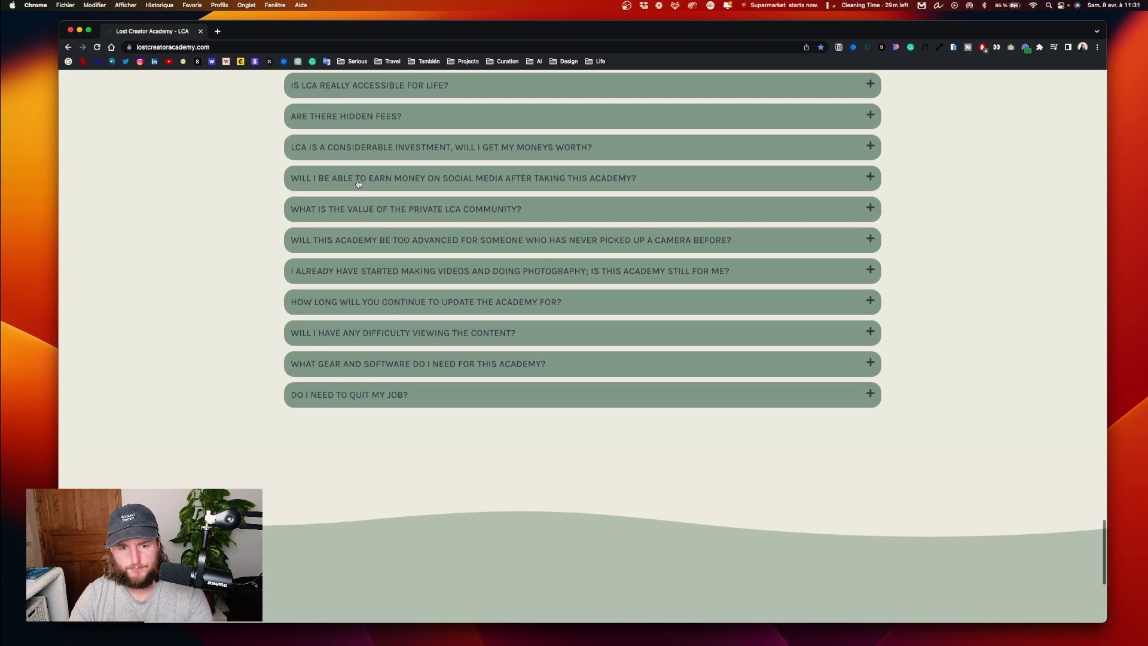
scroll(358, 184, down, 2)
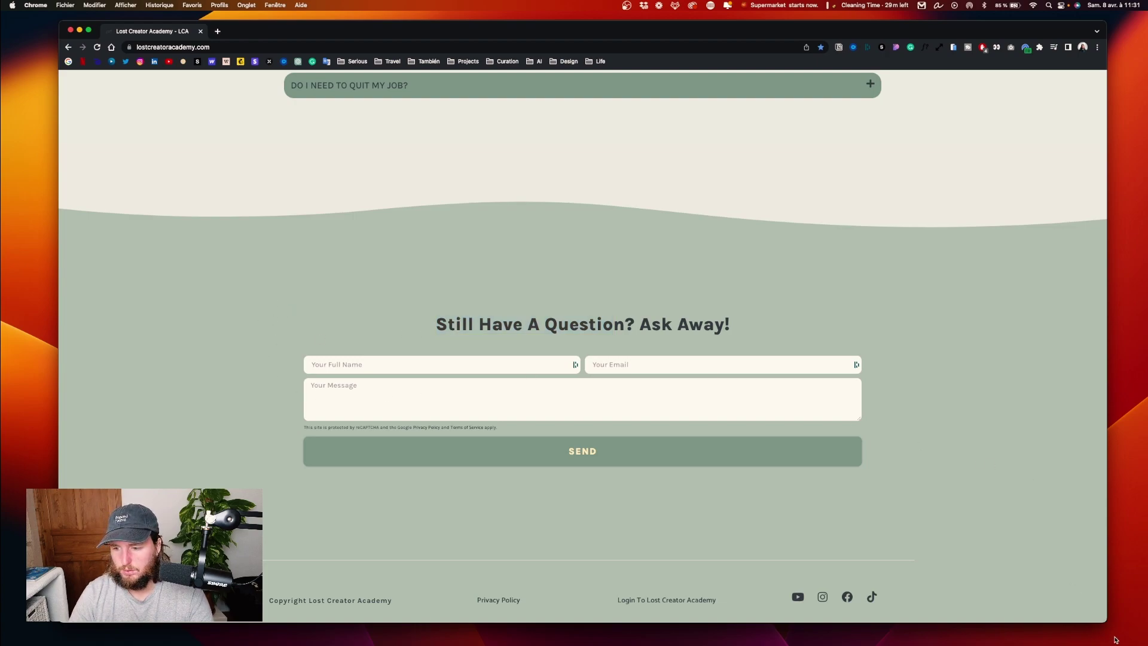
drag(1107, 622, 1031, 601)
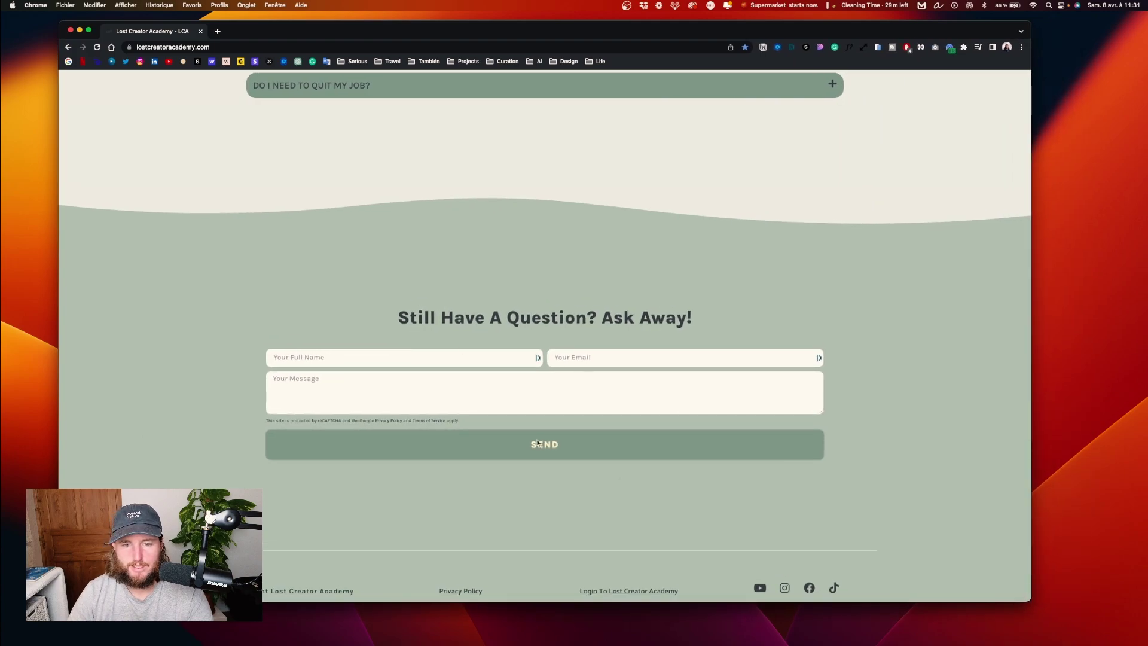
drag(471, 317, 699, 348)
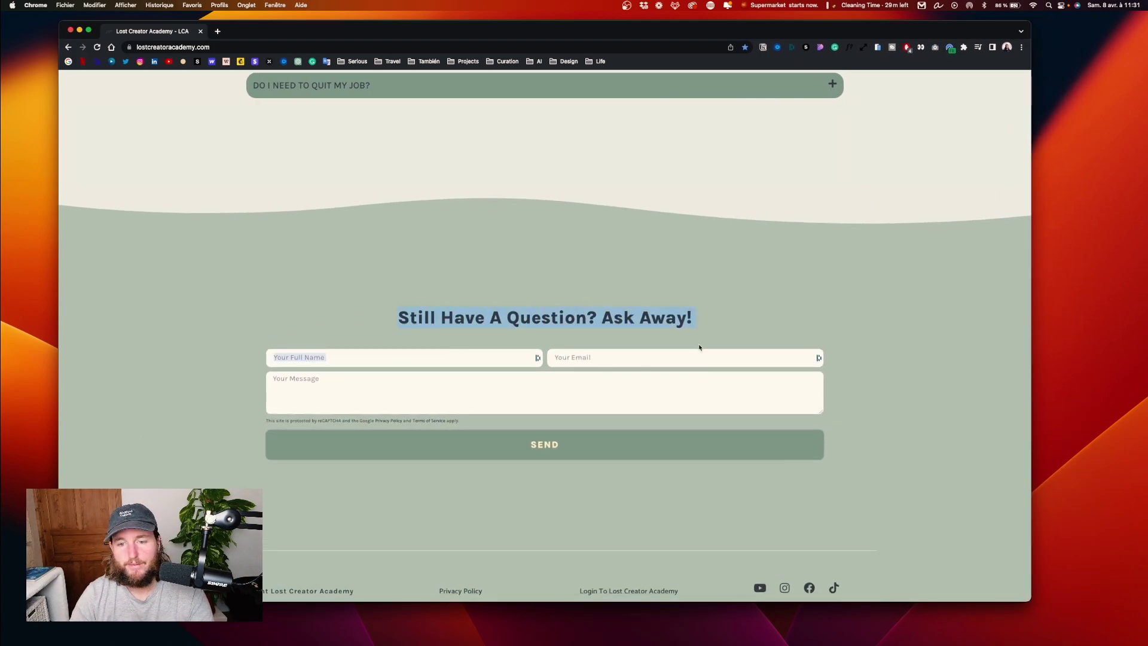
drag(681, 302, 681, 299)
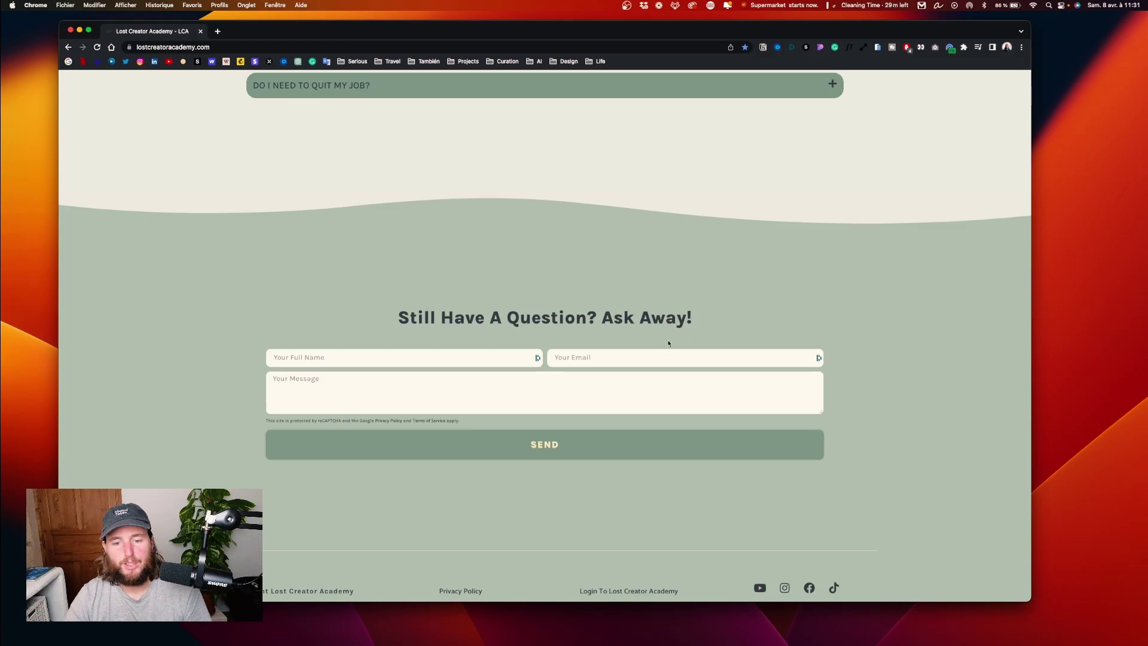
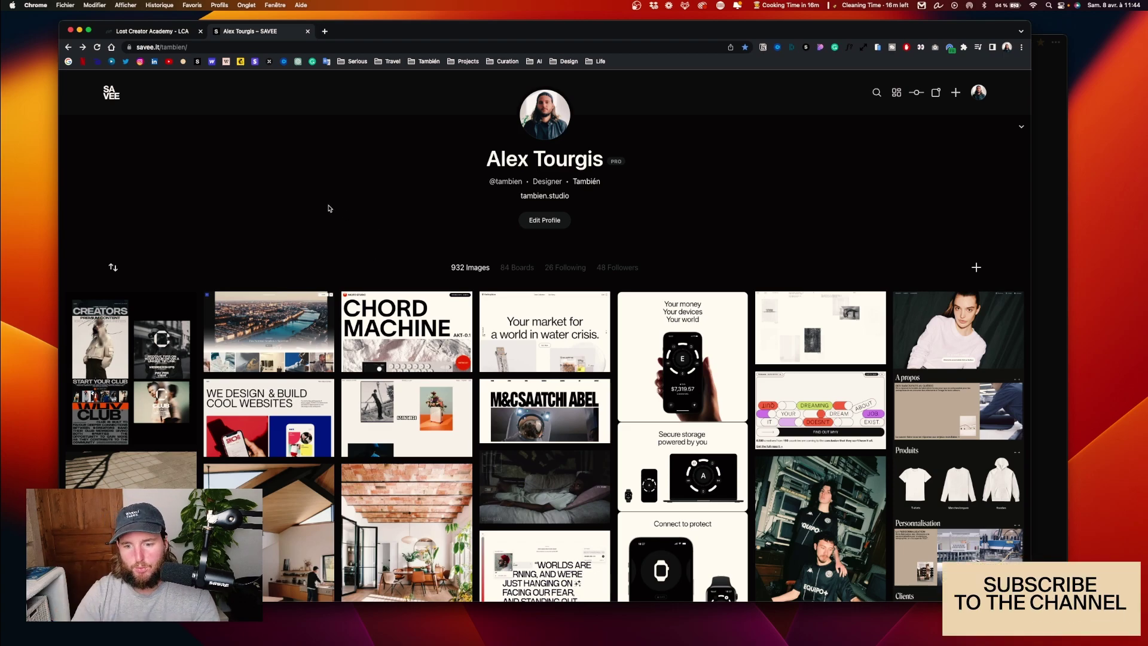
- Browse the saved images on the Savee profile for design references, going down the collection and back up several times
scroll(364, 229, down, 20)
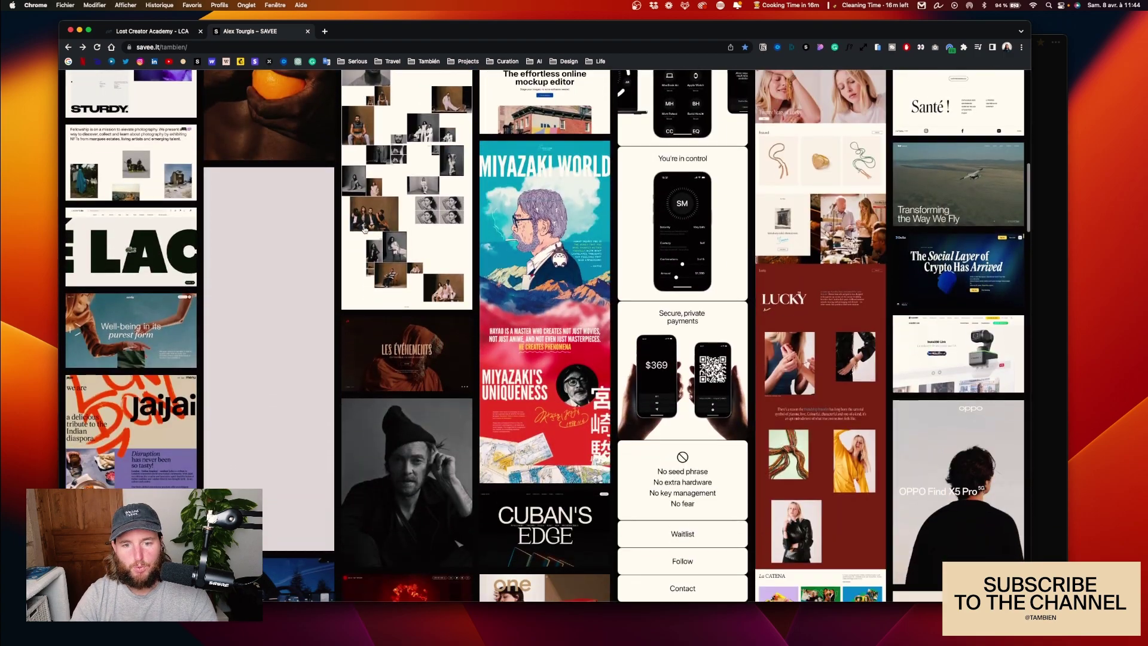
scroll(365, 229, down, 20)
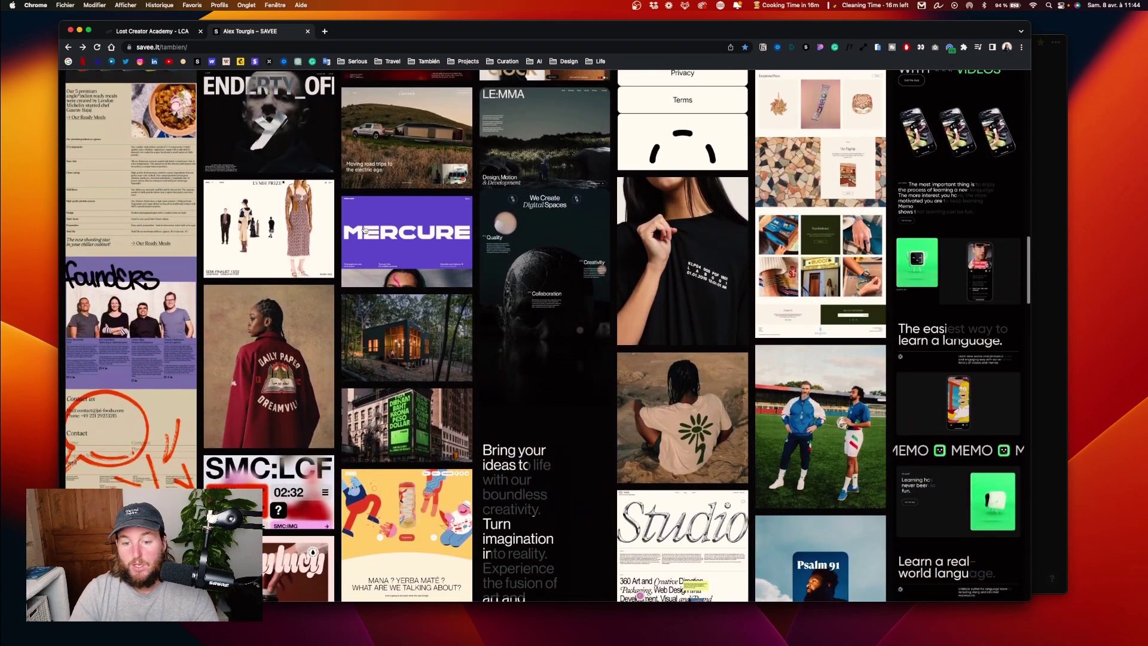
scroll(362, 229, down, 3)
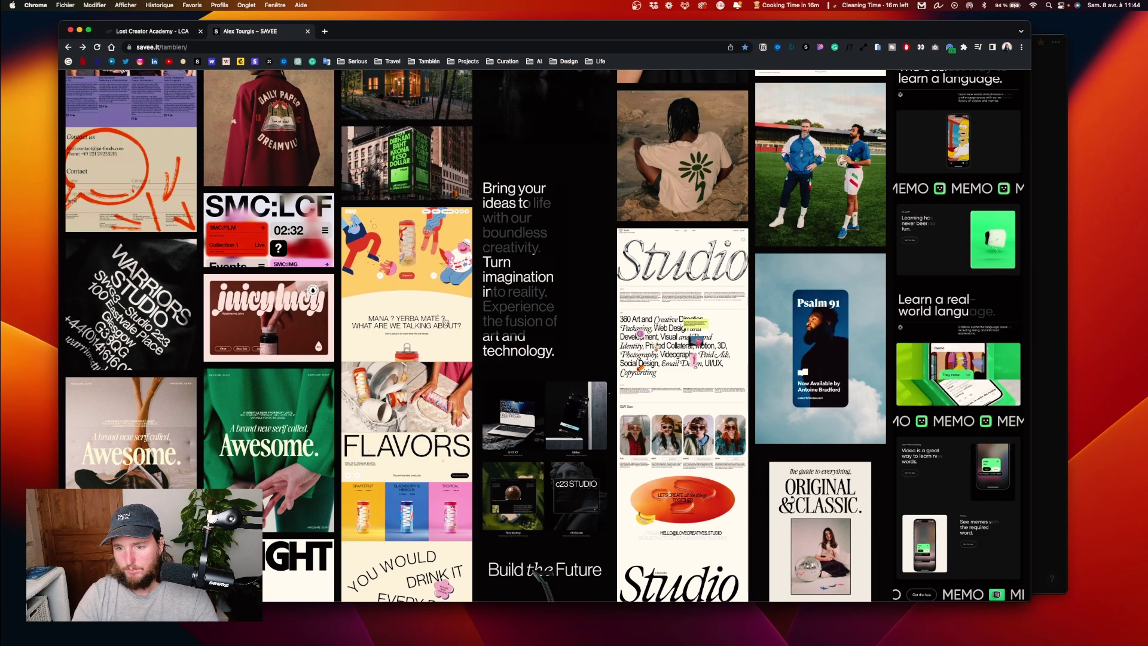
scroll(422, 334, up, 20)
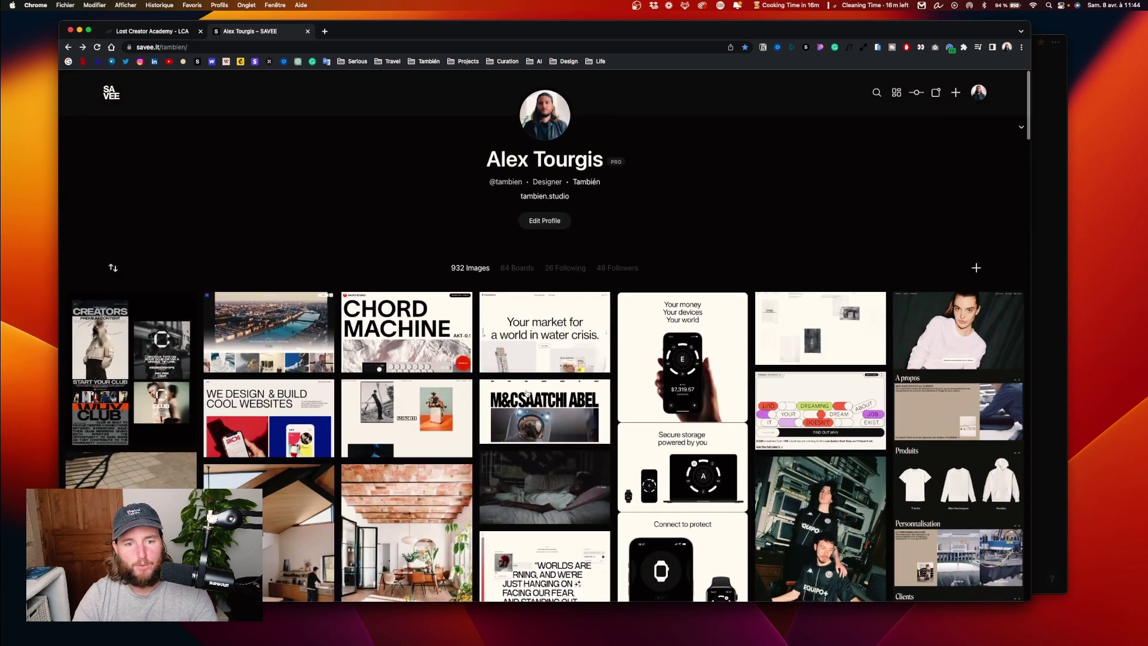
scroll(416, 359, down, 15)
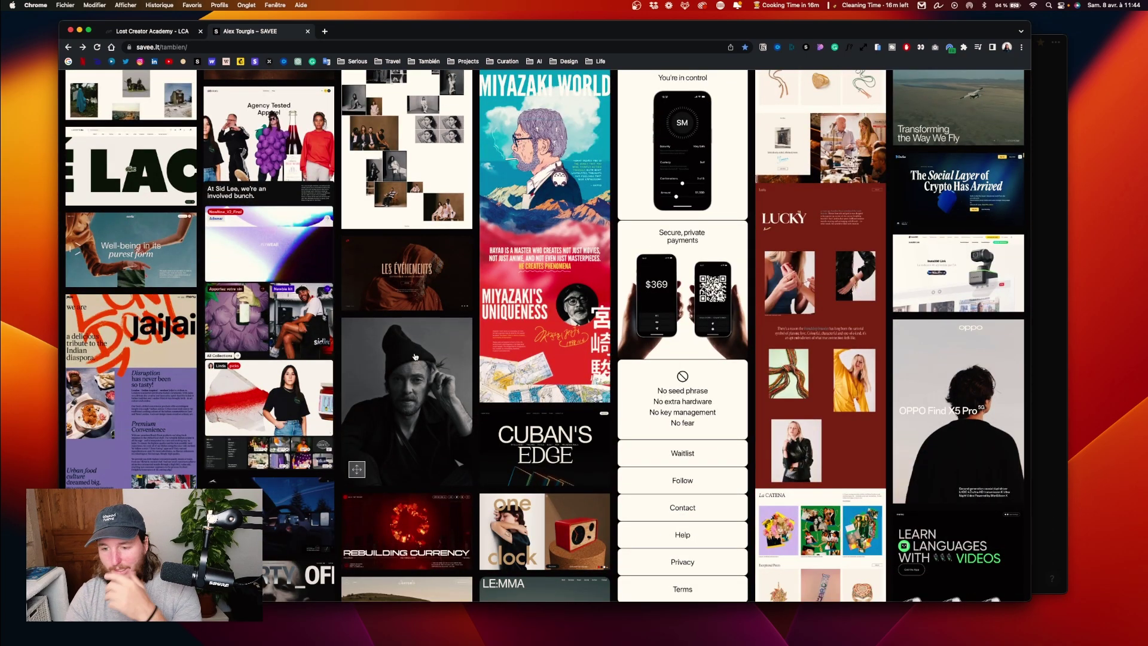
scroll(416, 358, down, 7)
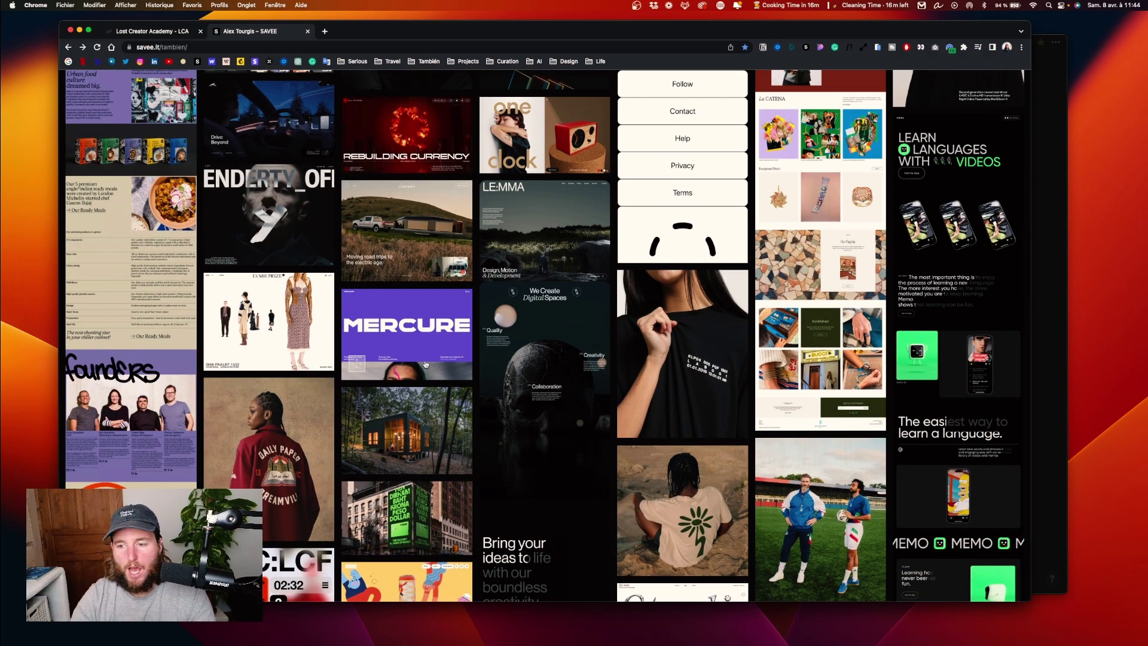
scroll(426, 364, down, 2)
scroll(249, 321, up, 20)
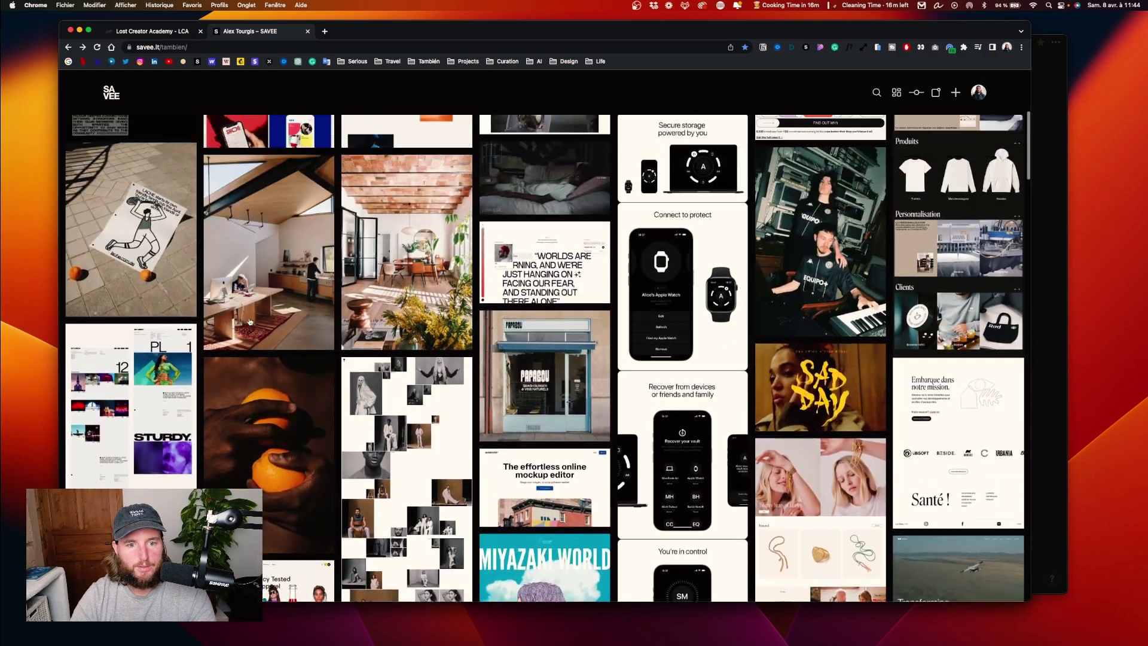
scroll(249, 321, down, 6)
scroll(249, 321, down, 15)
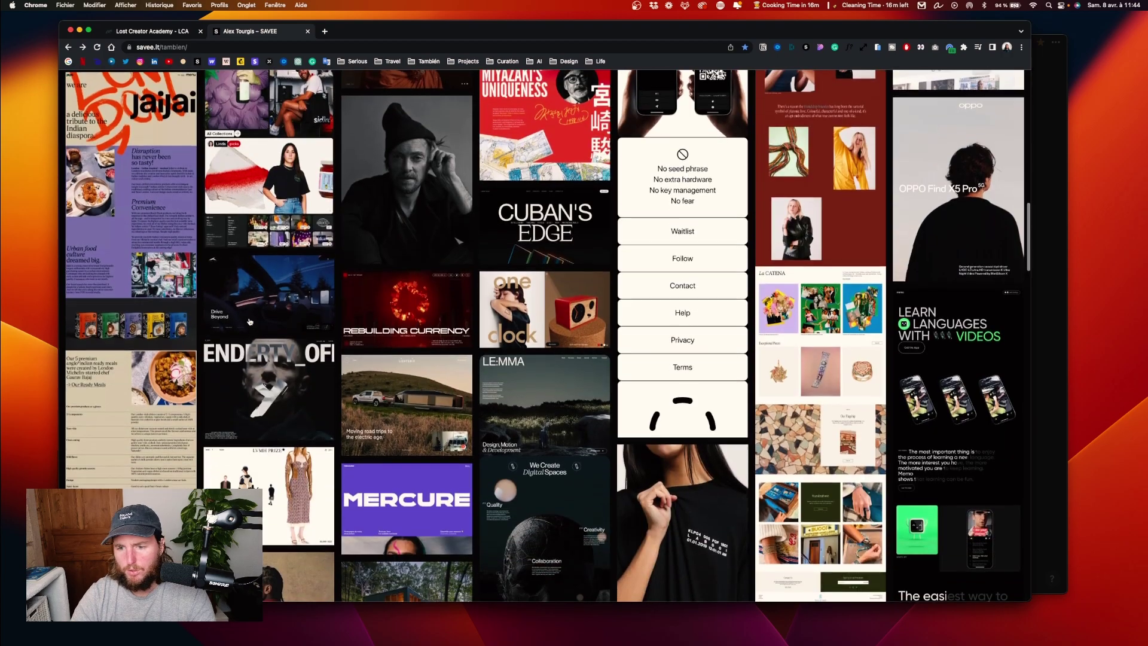
scroll(250, 322, down, 5)
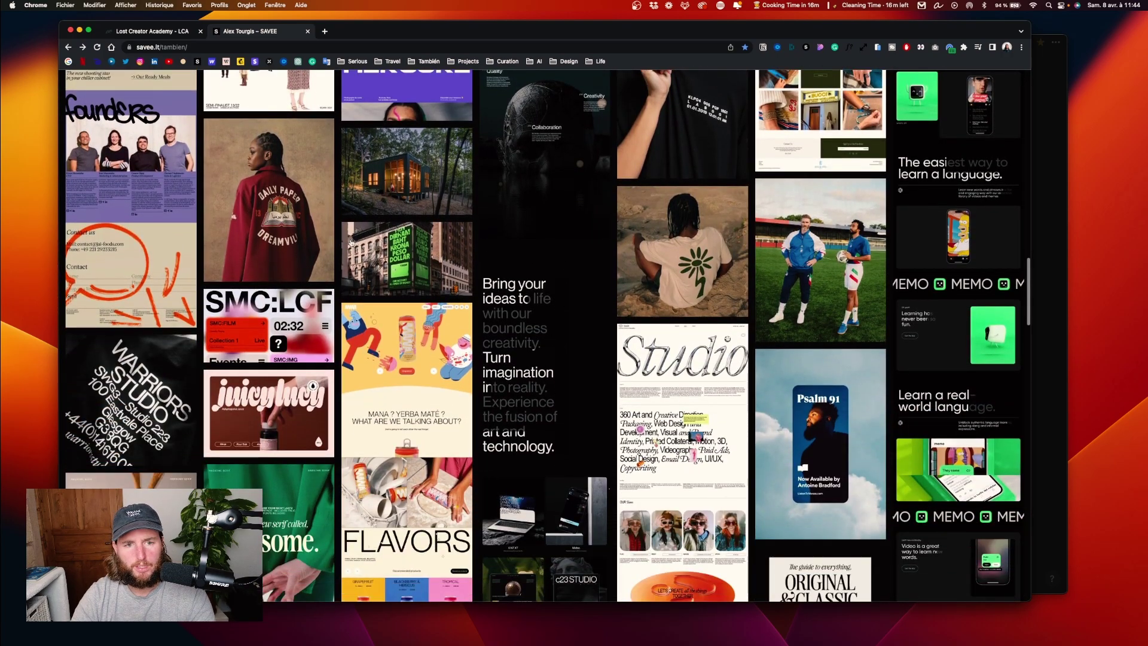
- Open the green Wise billboard image in a new tab and view it at full size
right_click(399, 255)
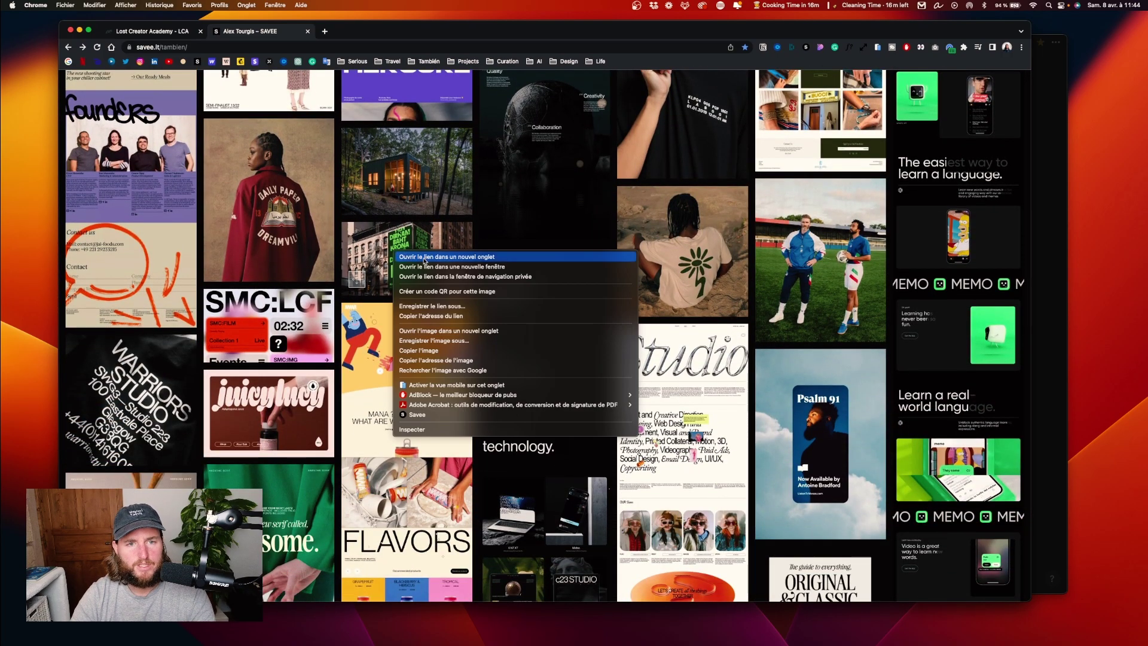
click(424, 257)
click(338, 32)
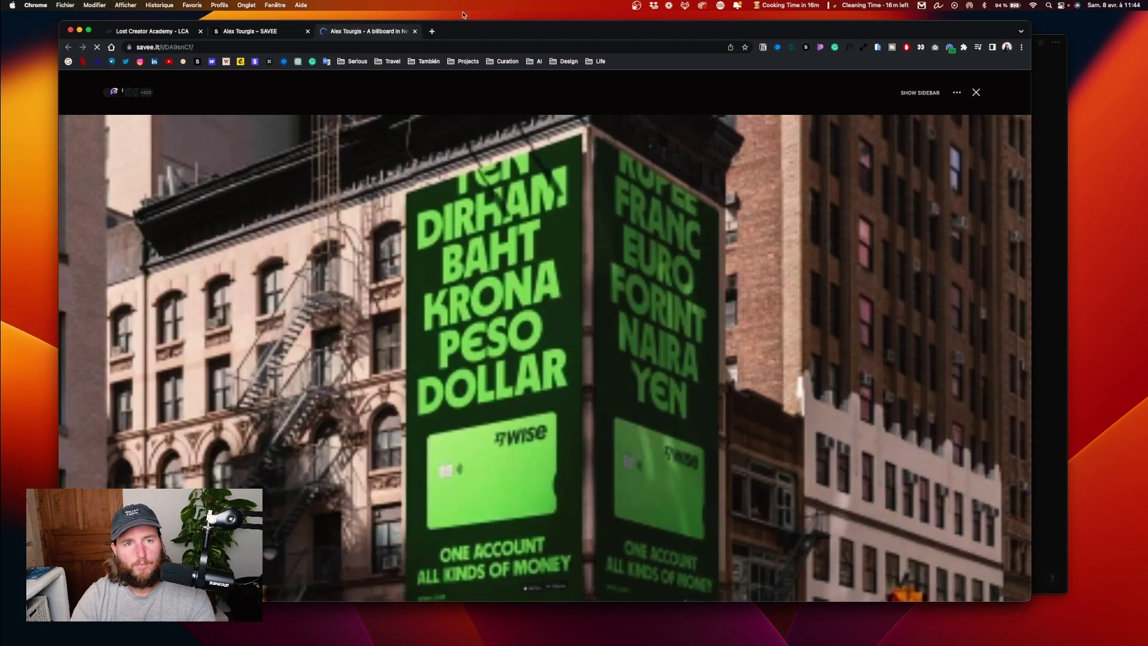
- Compare the Lost Creator Academy page's headline and video section with the Wise billboard image
click(167, 34)
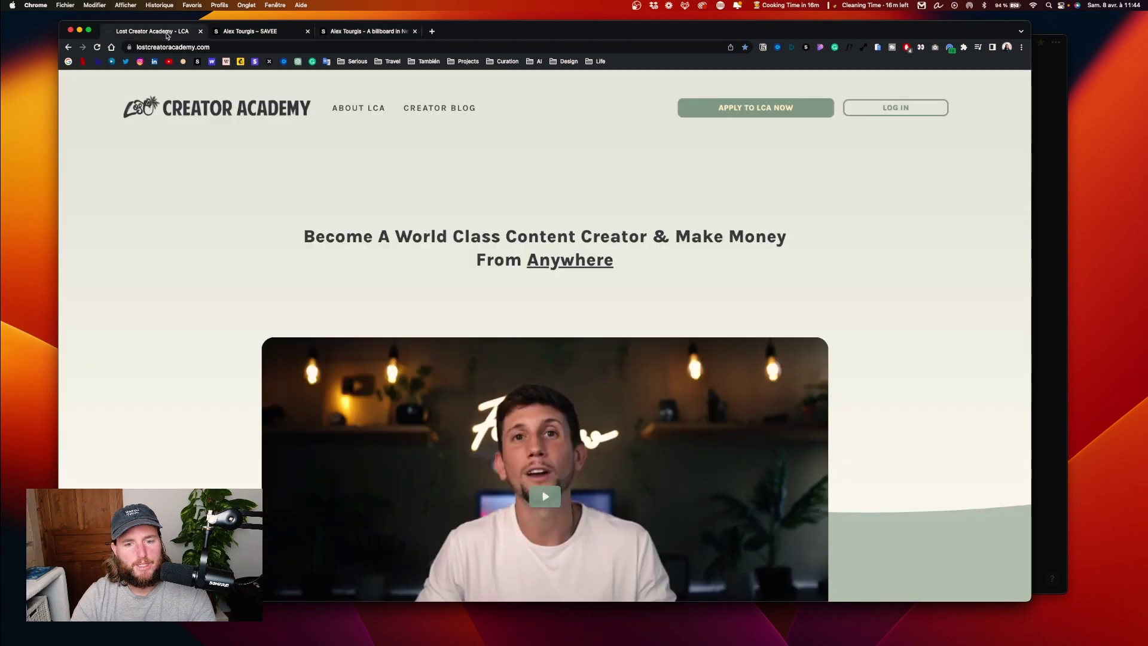
scroll(908, 348, down, 5)
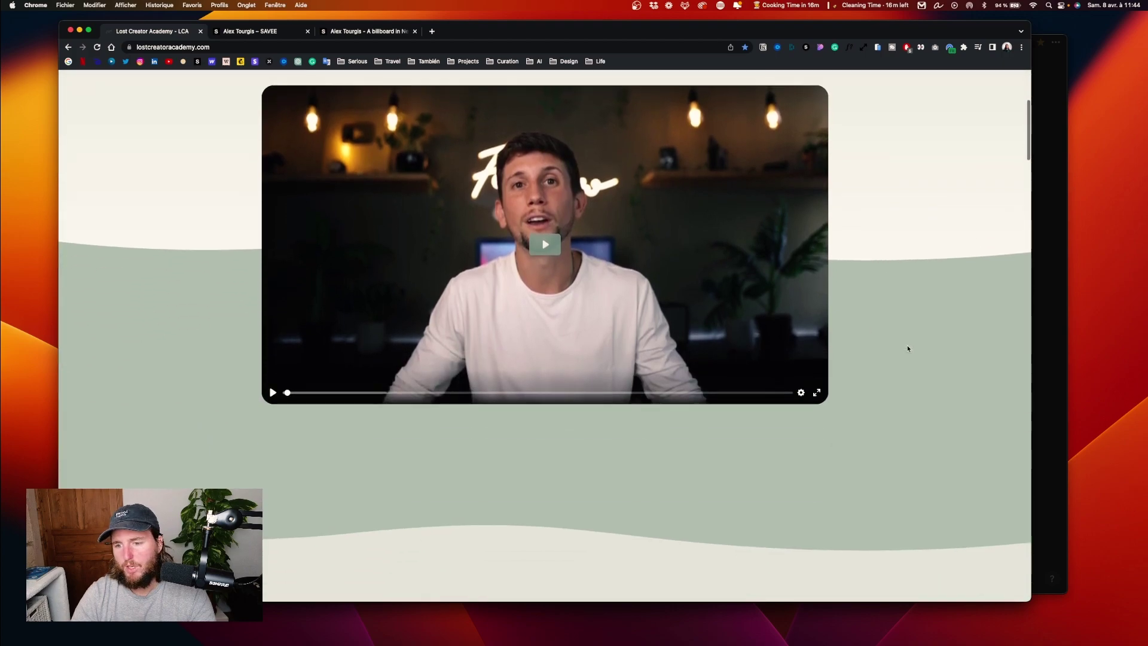
scroll(870, 334, up, 5)
key(ctrl+shift+Tab)
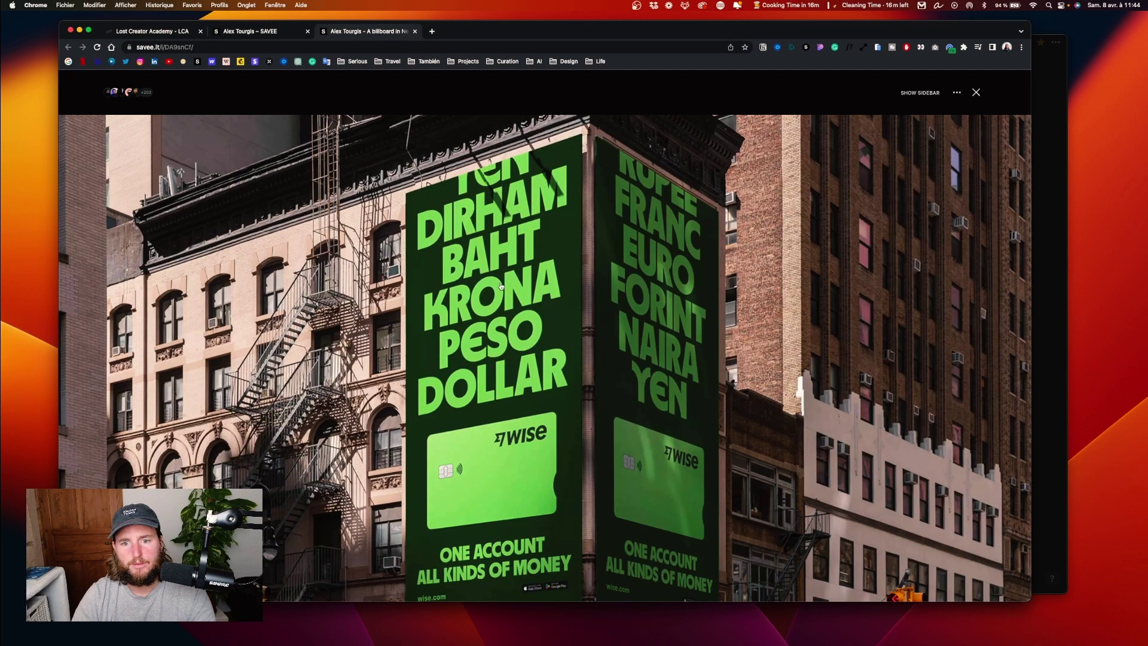
- Return to the Savee collection and open the "juicylucy" website image in a new tab
click(250, 34)
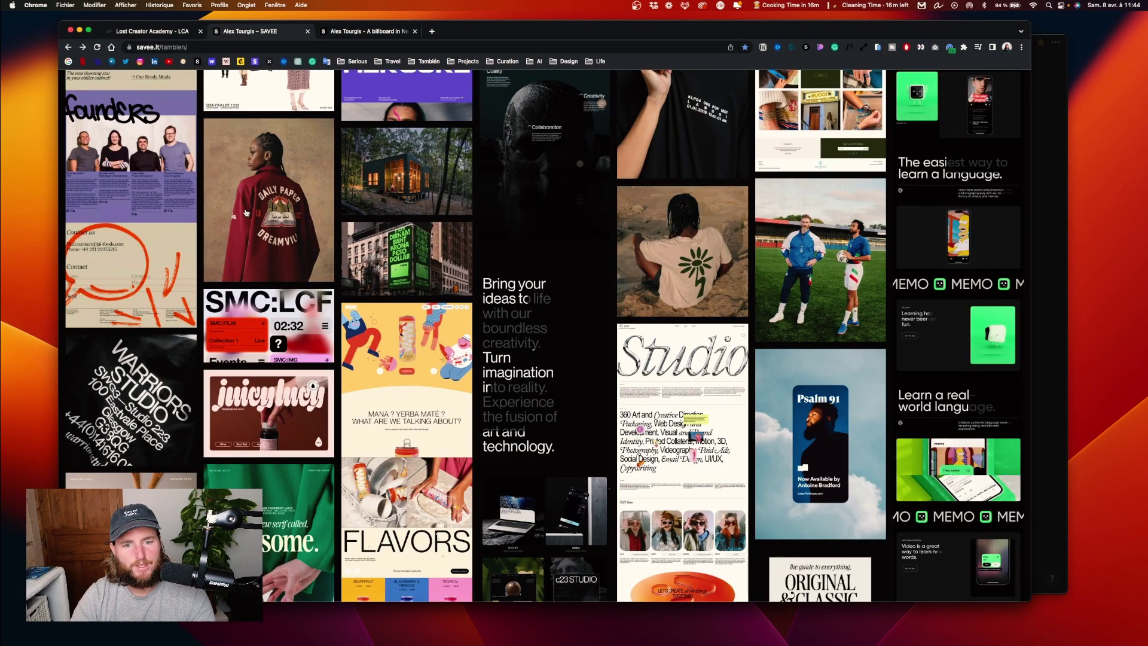
right_click(247, 386)
click(284, 389)
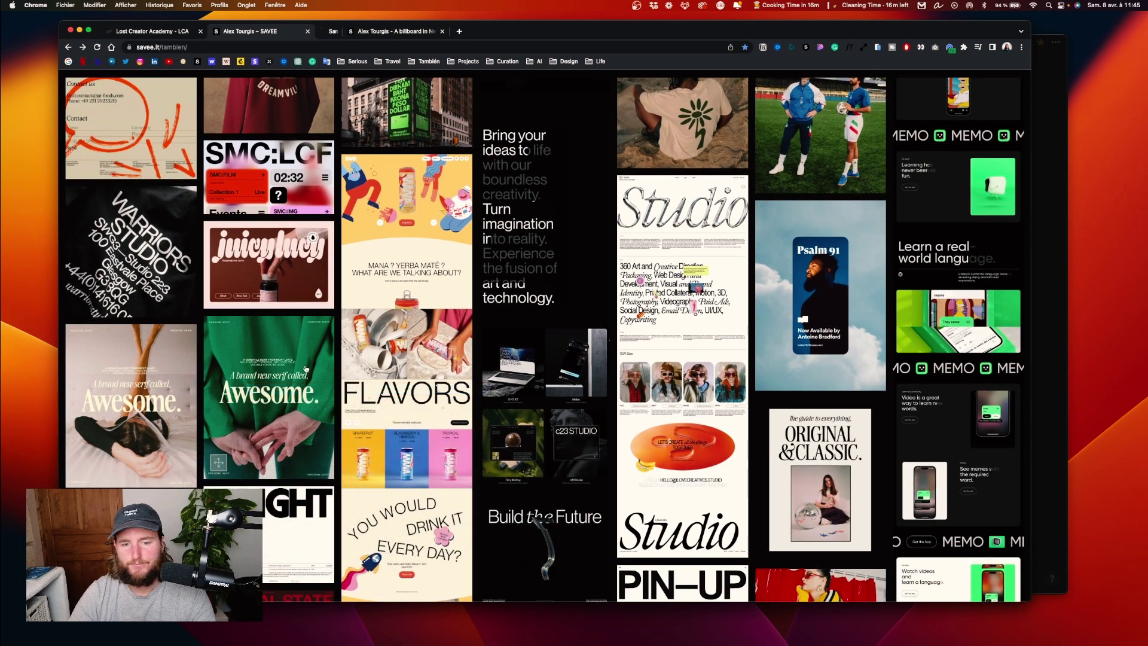
- Browse further down the Savee collection, past the "Awesome." and "Studio" designs, for more visual references
scroll(504, 489, down, 3)
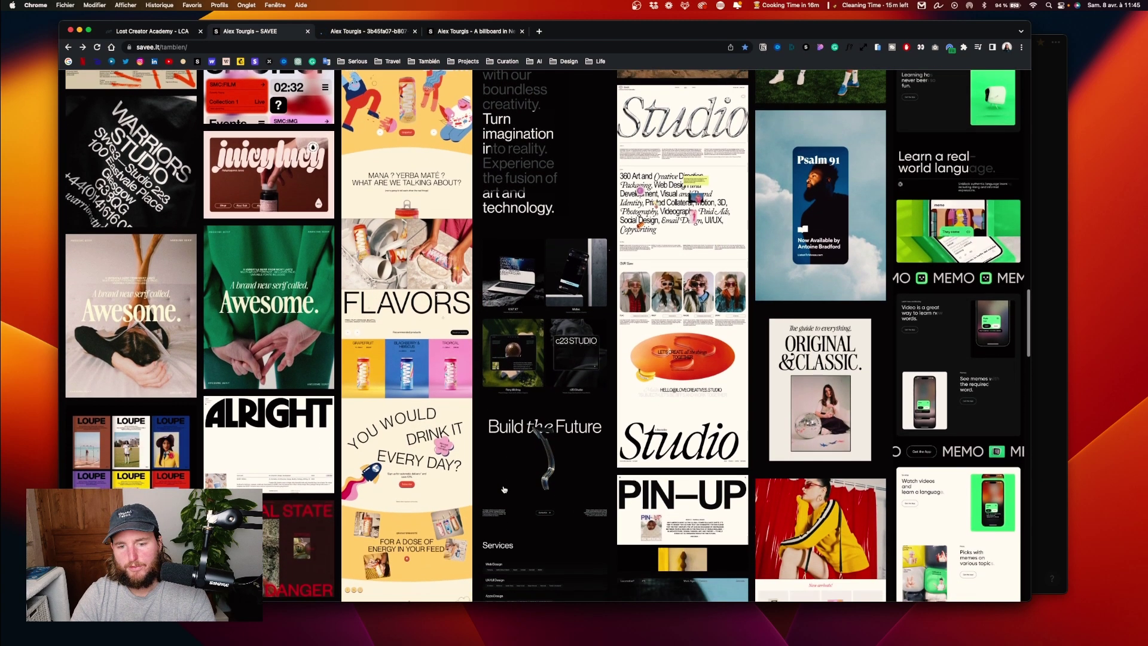
scroll(599, 400, down, 15)
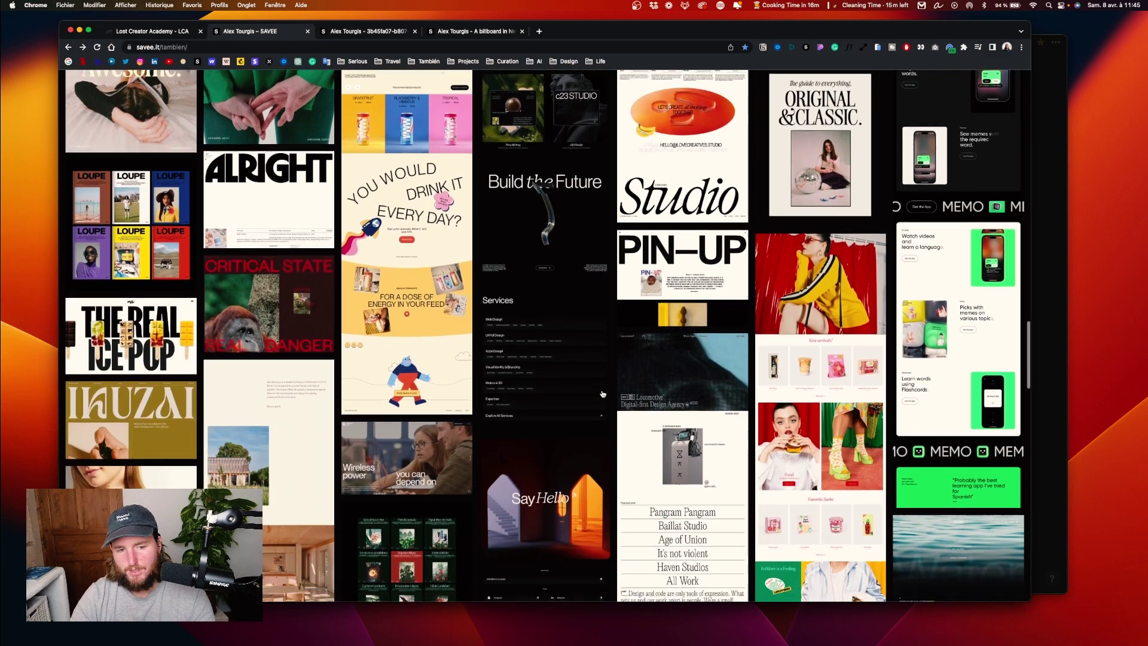
scroll(603, 394, down, 10)
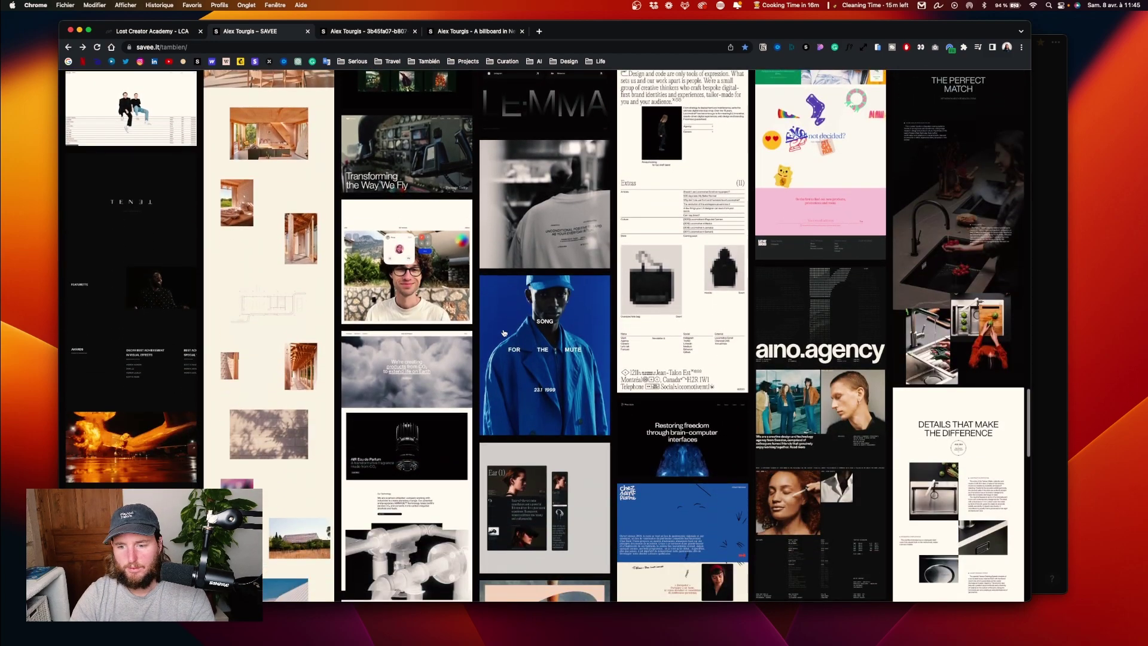
scroll(640, 389, down, 8)
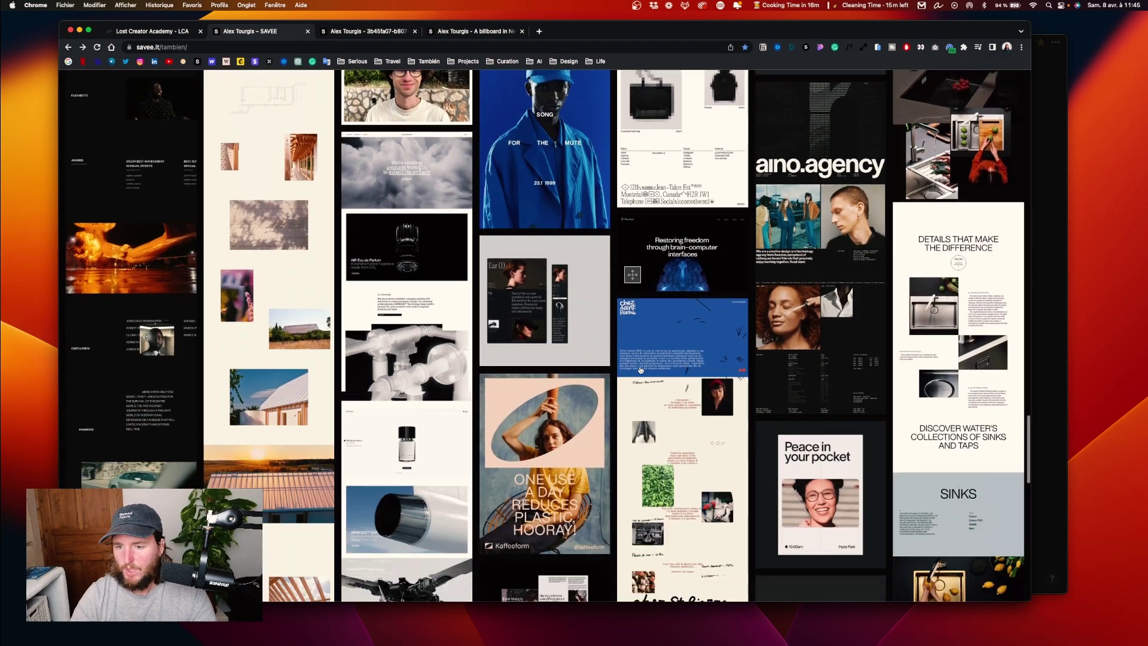
scroll(640, 370, down, 8)
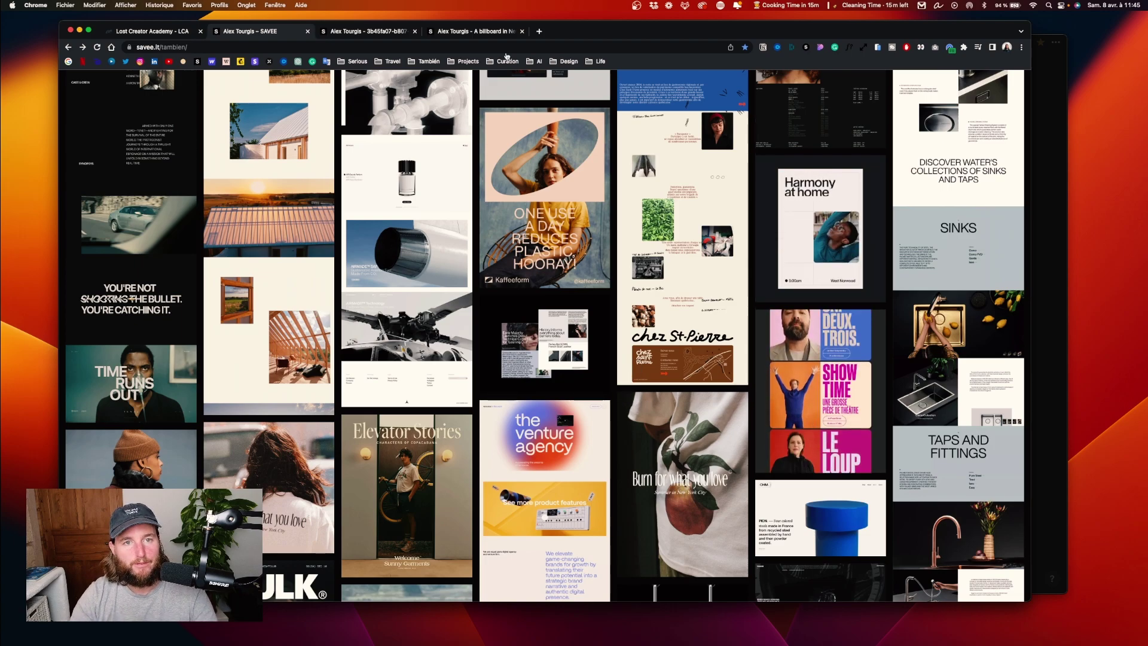
- Search Savee's images for "travel"
scroll(833, 111, up, 20)
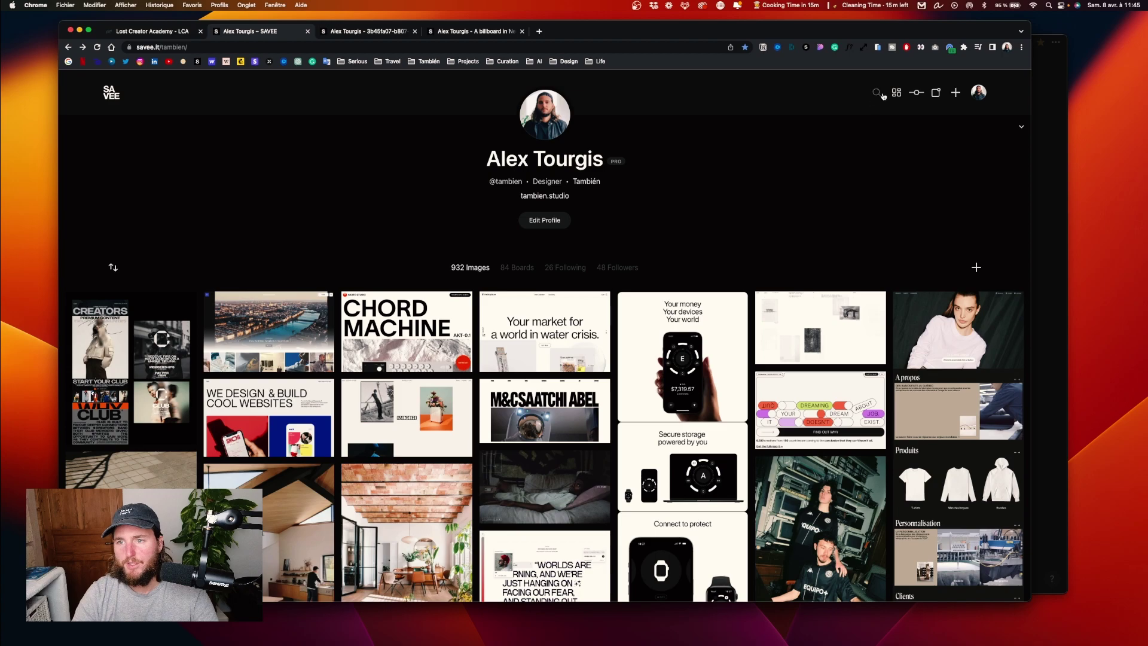
click(883, 94)
text(trav)
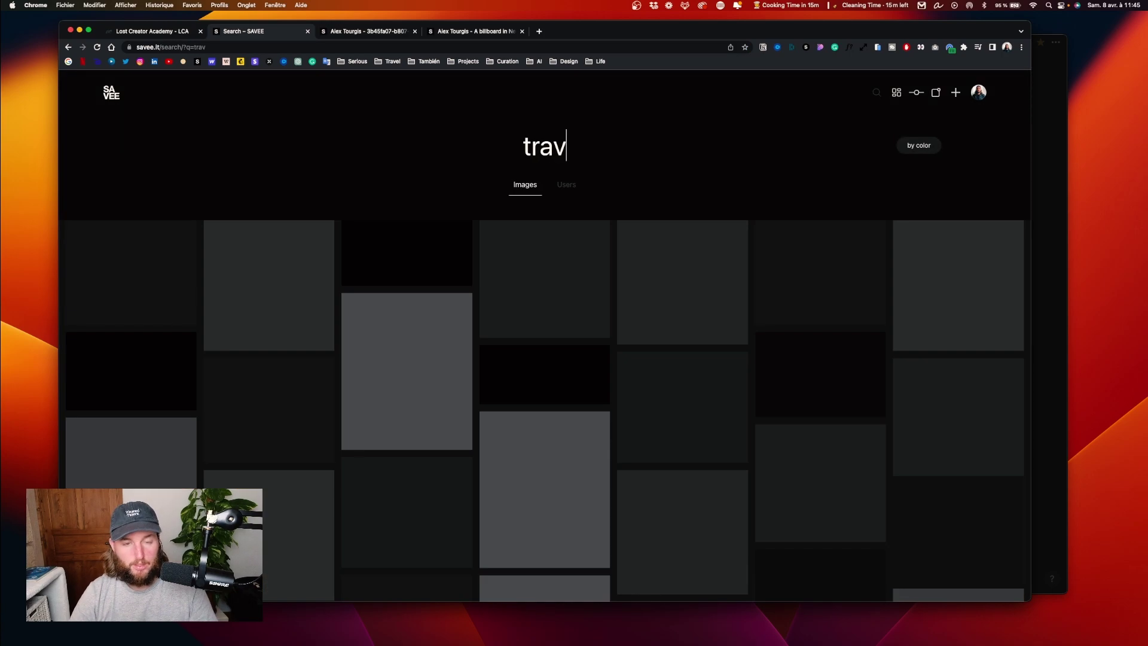
text(el)
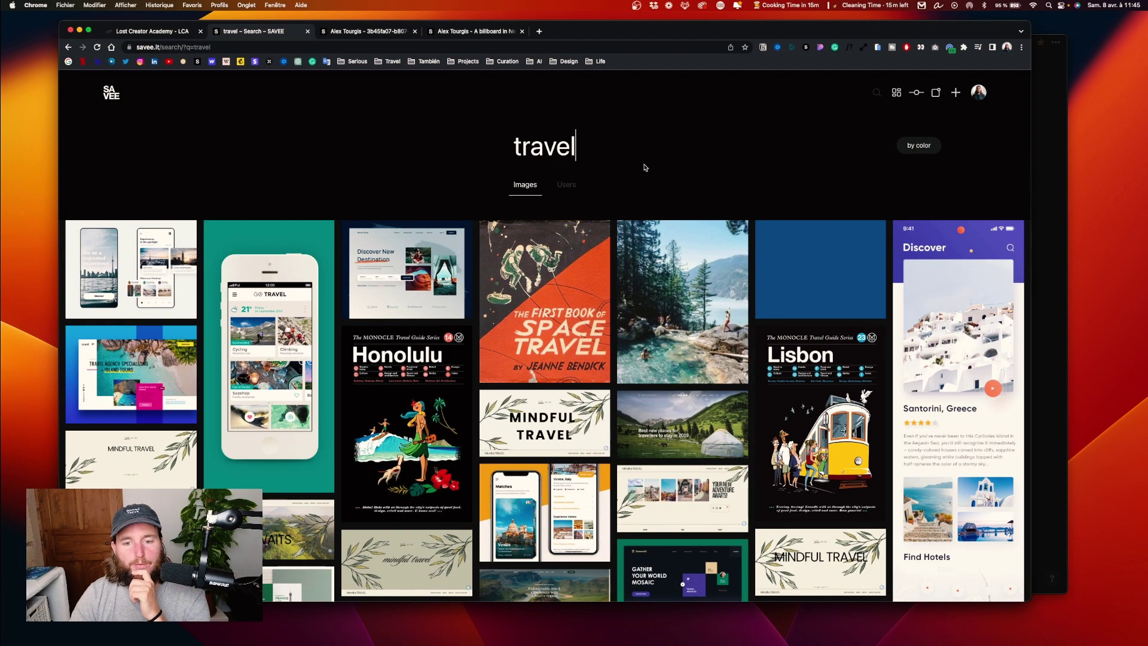
- Look through the "travel" image results for website and app designs that could serve as visual references
scroll(646, 168, down, 2)
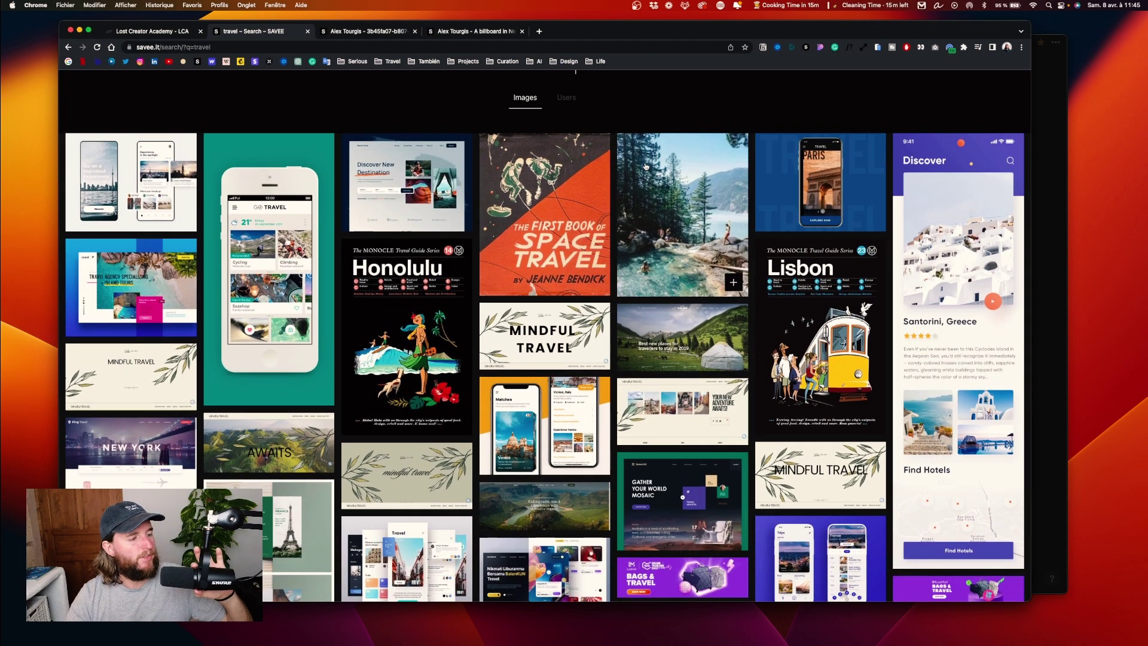
scroll(742, 239, down, 2)
scroll(744, 239, down, 2)
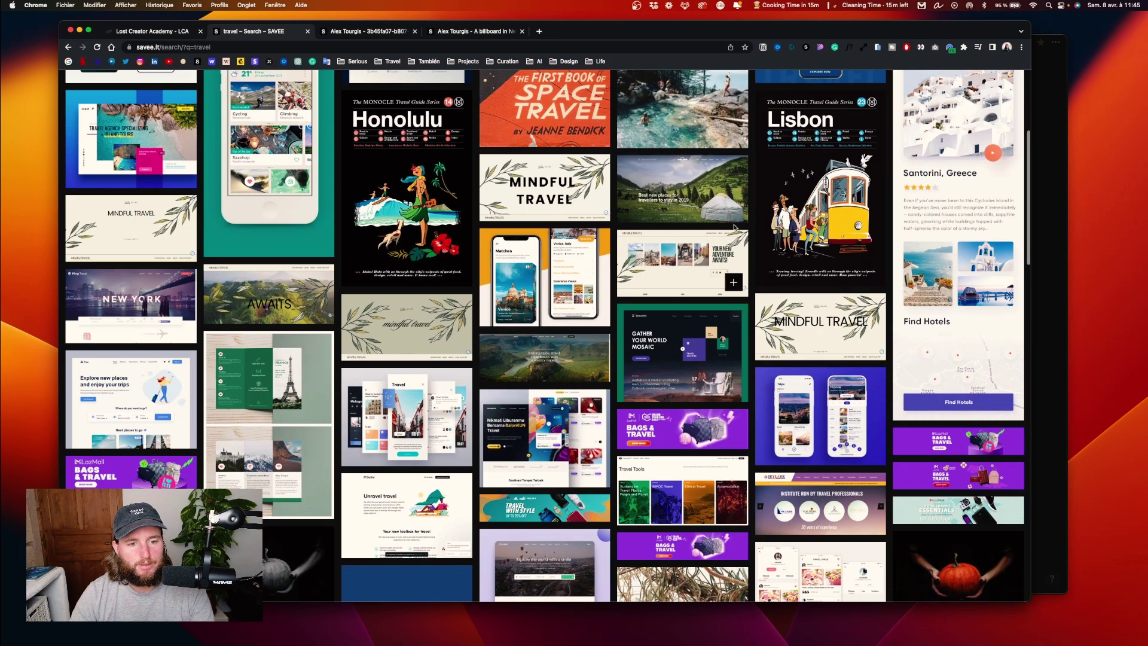
scroll(601, 270, down, 2)
scroll(602, 270, down, 4)
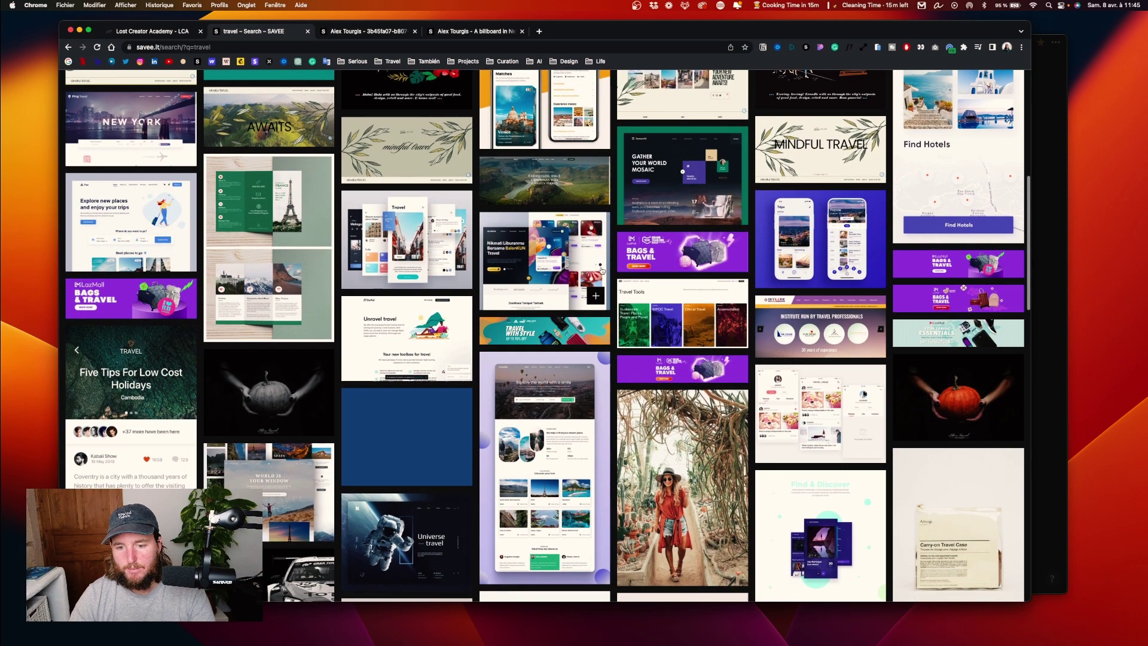
scroll(328, 449, down, 10)
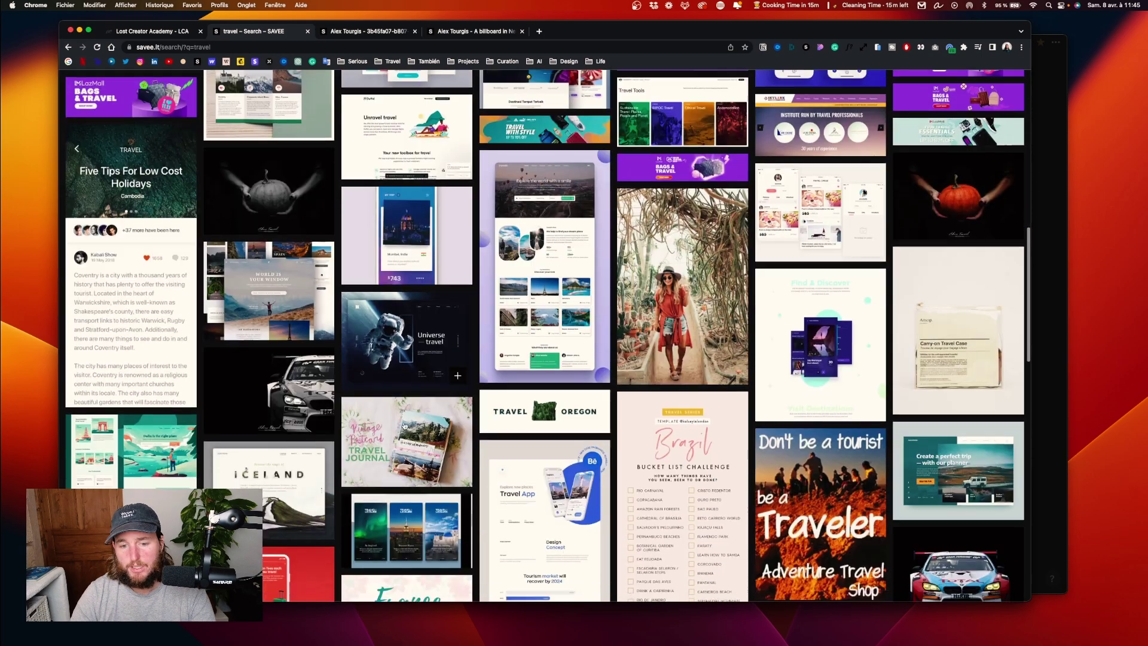
scroll(381, 413, down, 3)
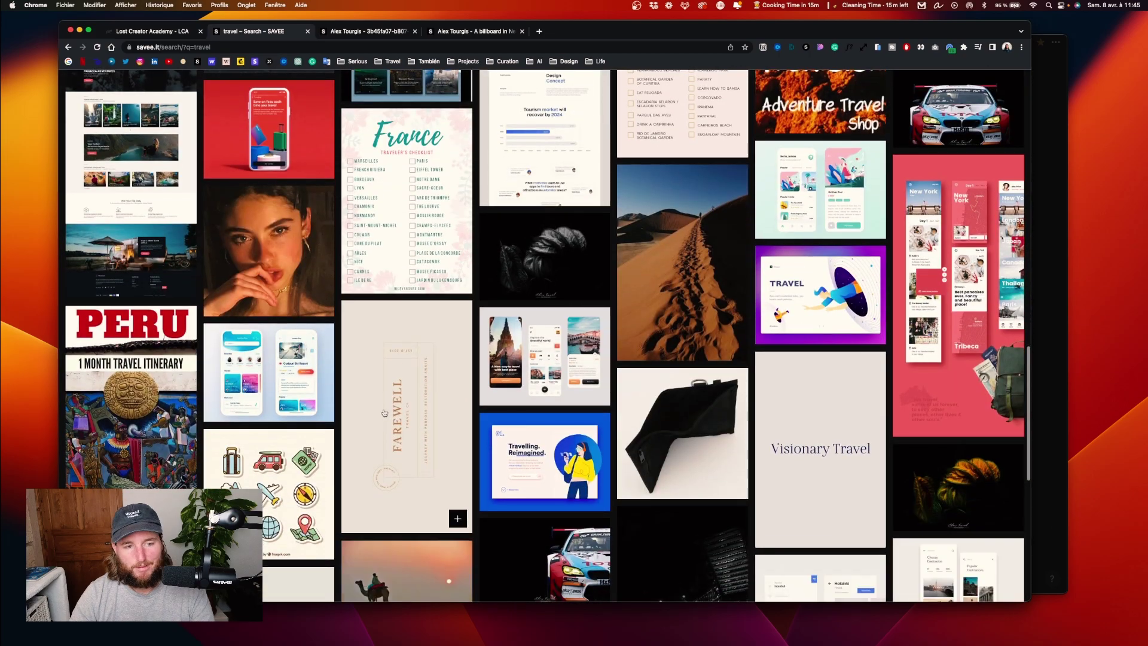
scroll(951, 129, up, 15)
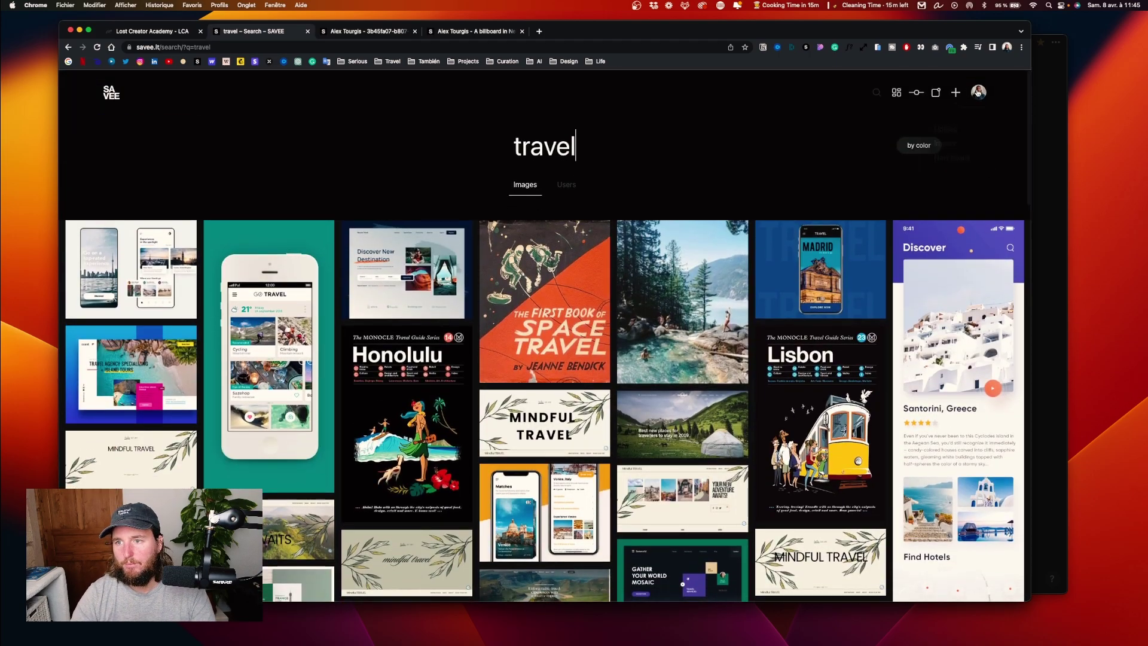
- Return from the travel search to the saved image collection on the own Savee profile
click(978, 92)
scroll(490, 328, down, 3)
scroll(490, 328, down, 3)
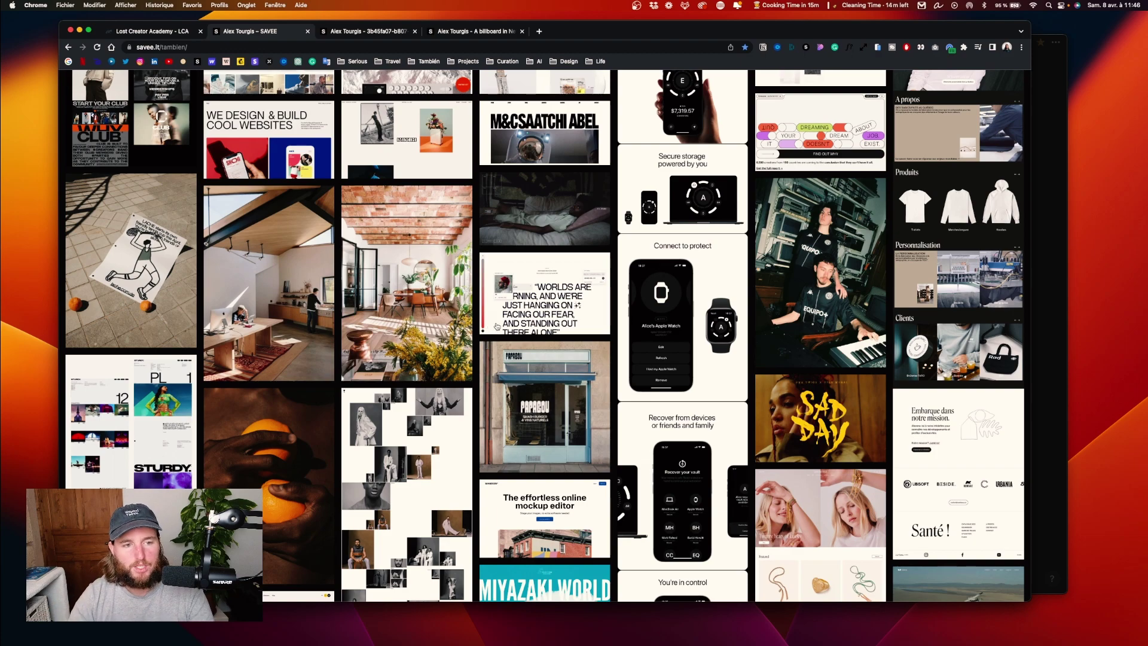
click(68, 48)
key(super+bracketright)
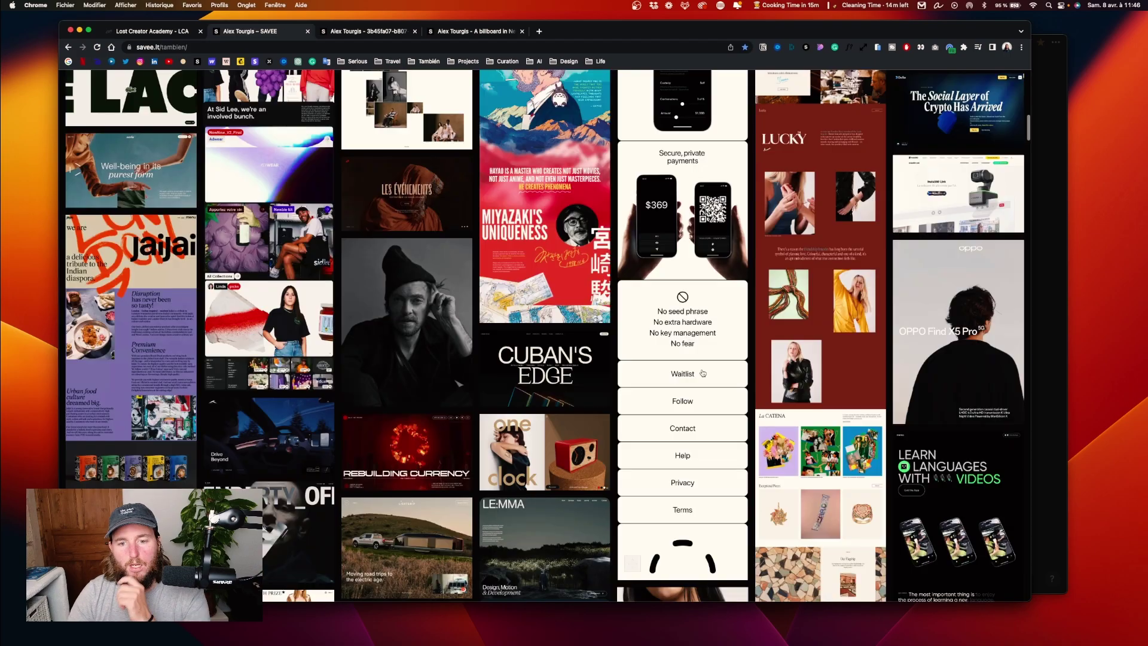
- Browse the saved Savee collection past the "Studio", "Relax" and "Elevator Stories" designs, examining typography, photography and layouts
scroll(703, 373, down, 10)
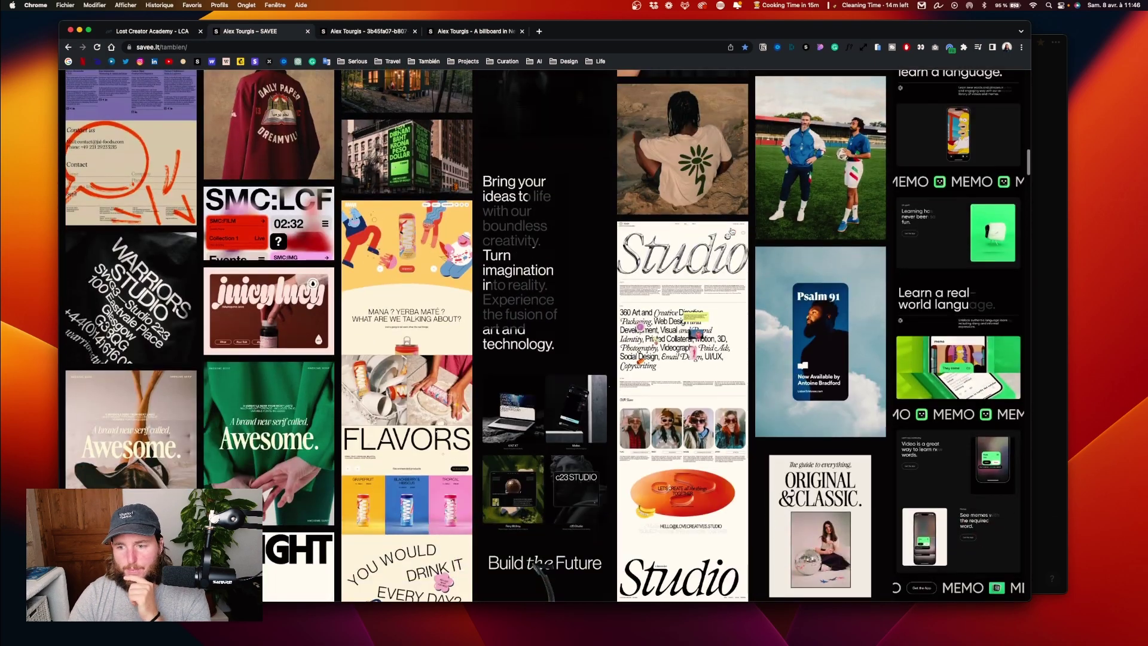
scroll(731, 232, down, 8)
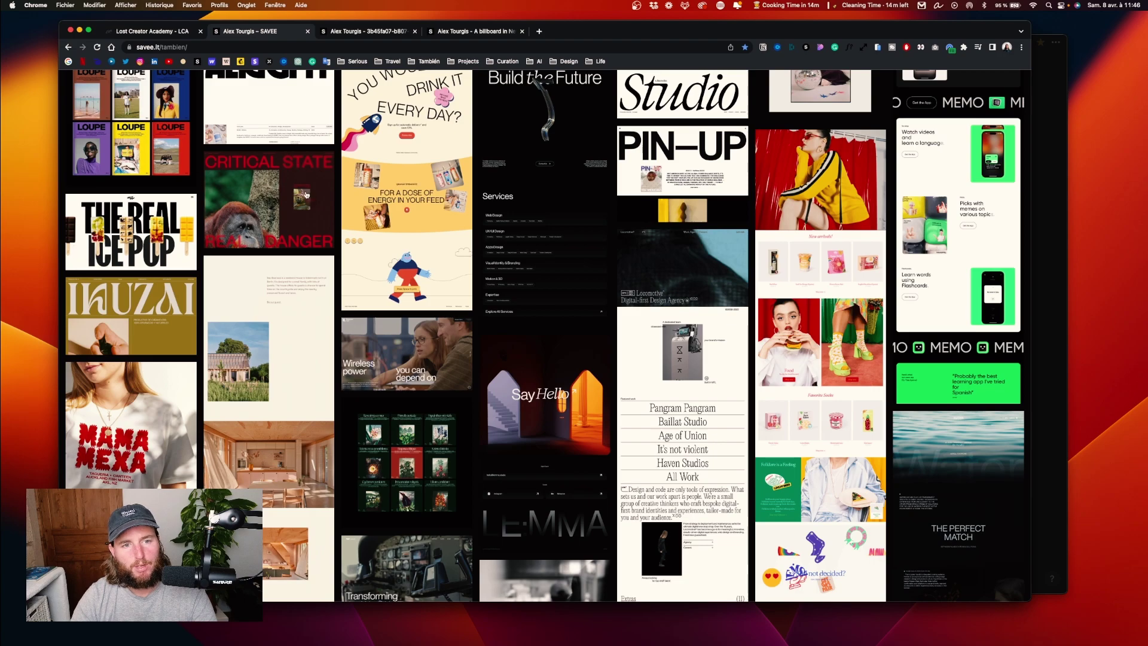
scroll(679, 397, down, 10)
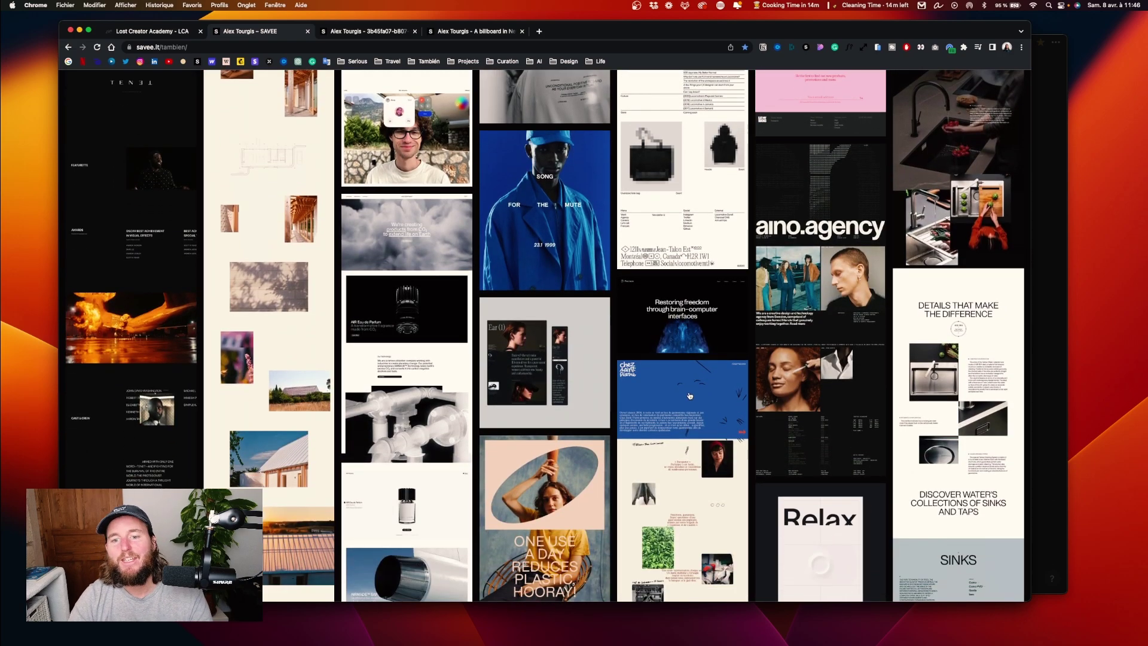
scroll(703, 385, down, 5)
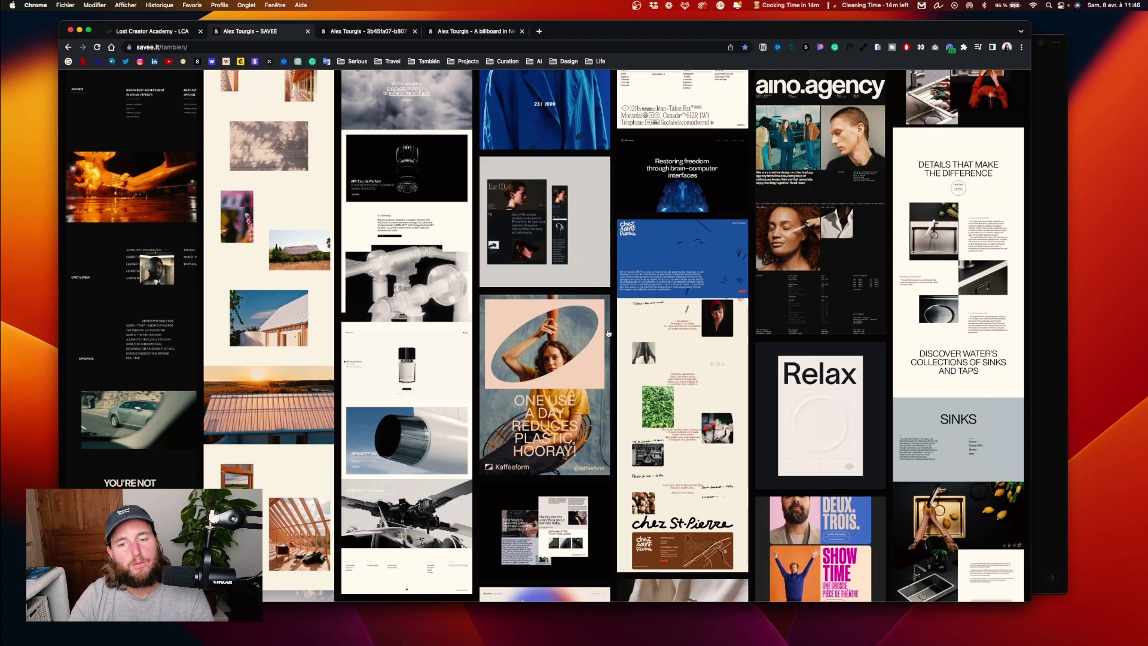
scroll(614, 319, down, 5)
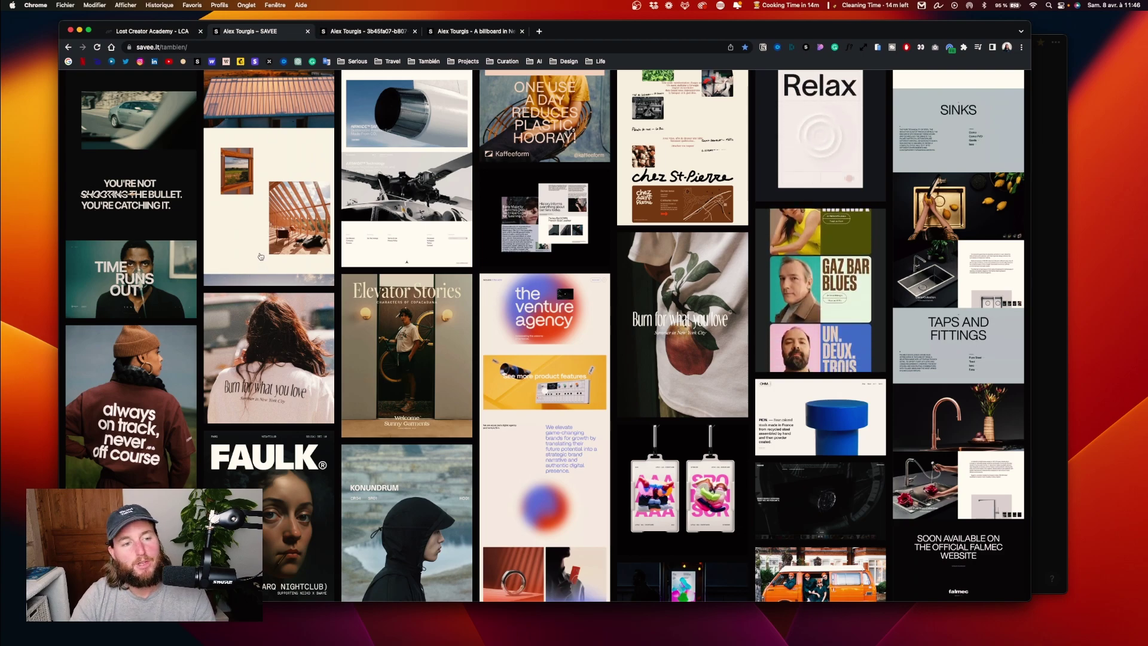
scroll(260, 254, down, 2)
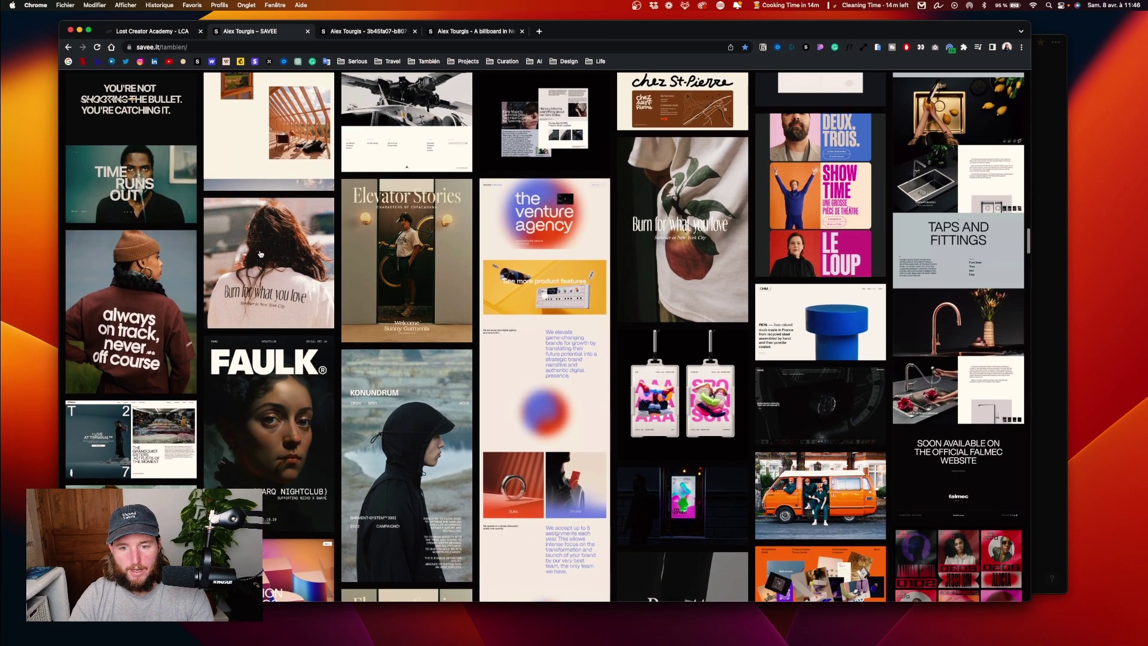
scroll(260, 254, down, 1)
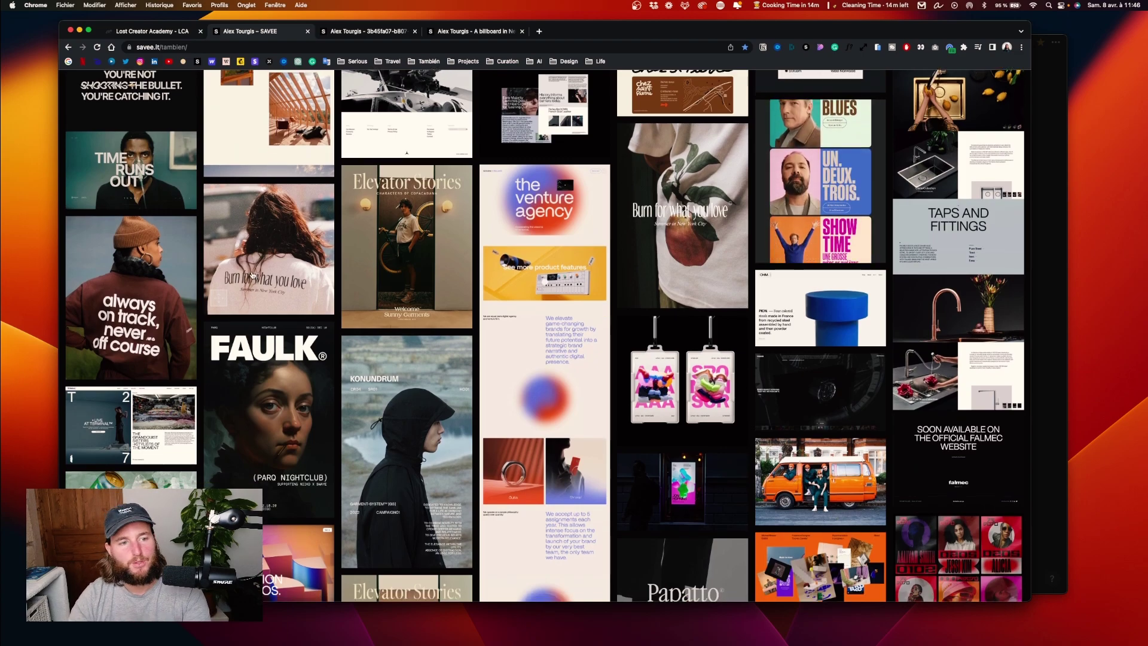
scroll(299, 299, down, 2)
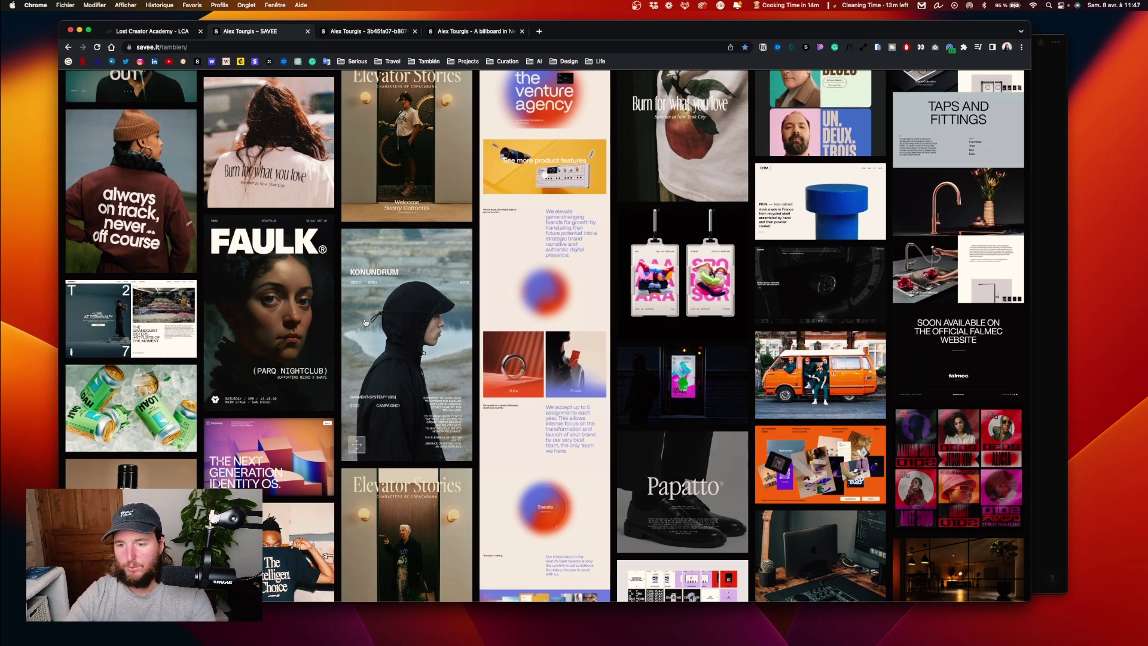
scroll(366, 323, down, 2)
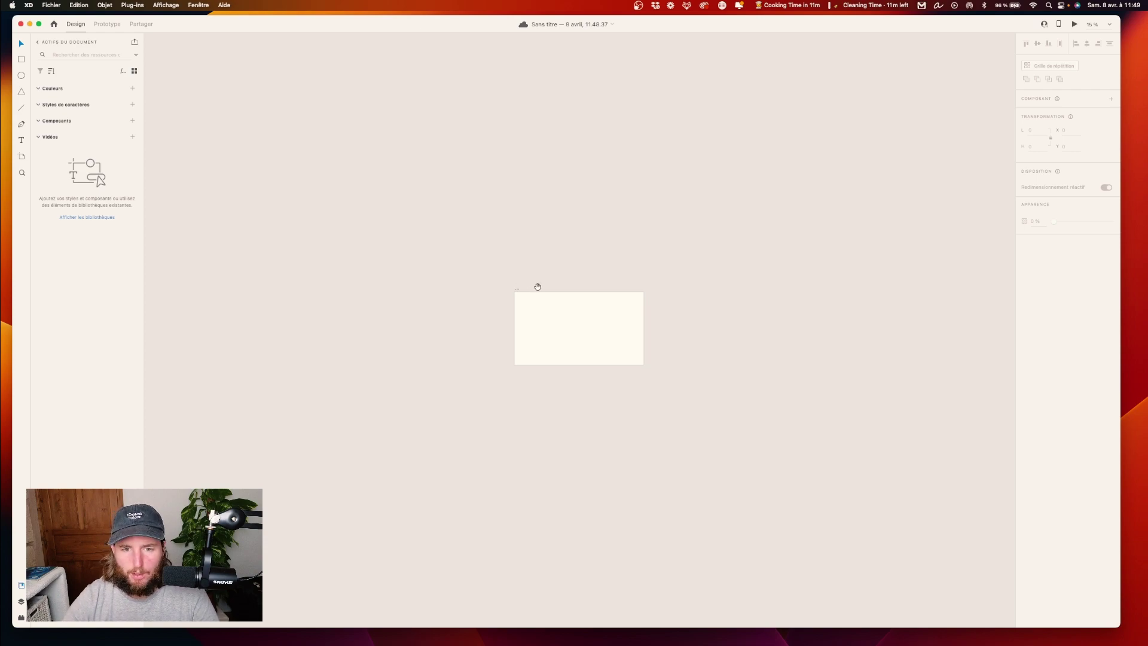
- Switch to the blank Adobe XD document and extend the 1920 px wide artboard's height to about 9110 px
scroll(536, 285, right, 3)
scroll(535, 285, down, 1)
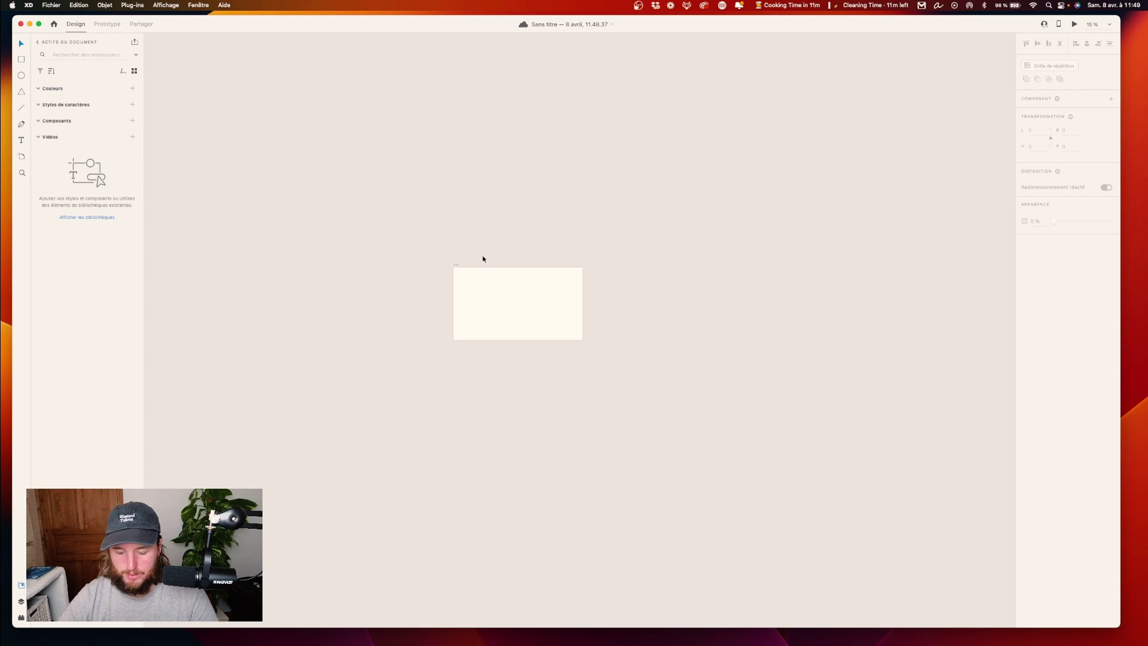
key(super+equal)
key(super+minus)
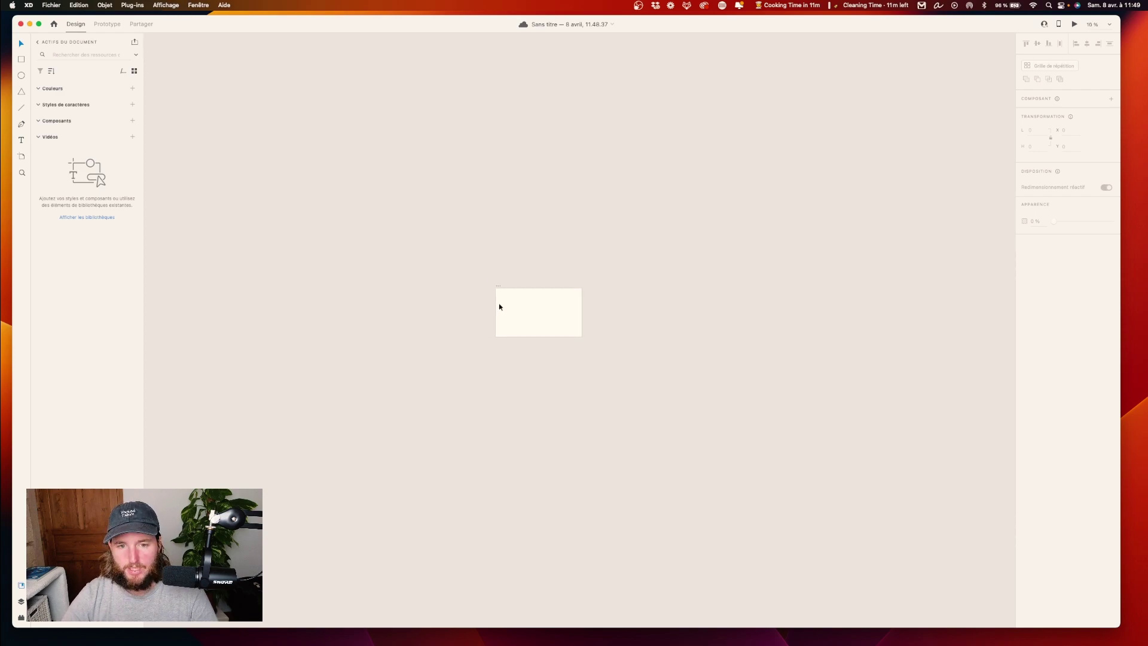
click(498, 288)
scroll(530, 359, down, 5)
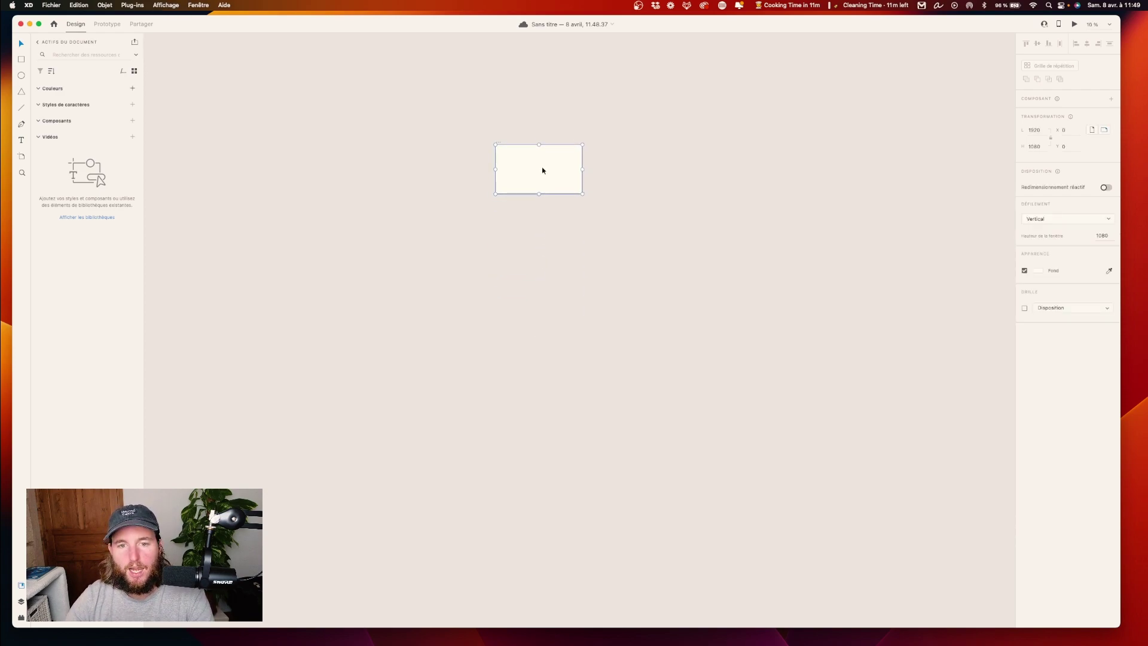
drag(538, 194, 551, 554)
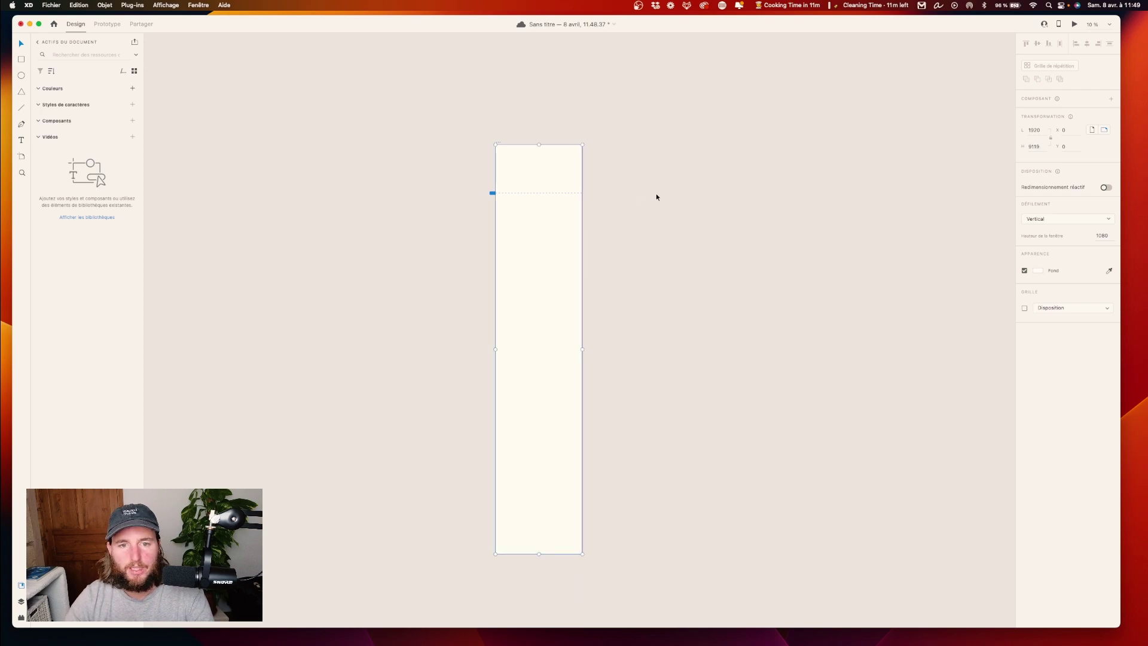
- Paste the full-page Lost Creator Academy screenshot and place it beside the artboard, with both top edges aligned
click(650, 224)
key(super+v)
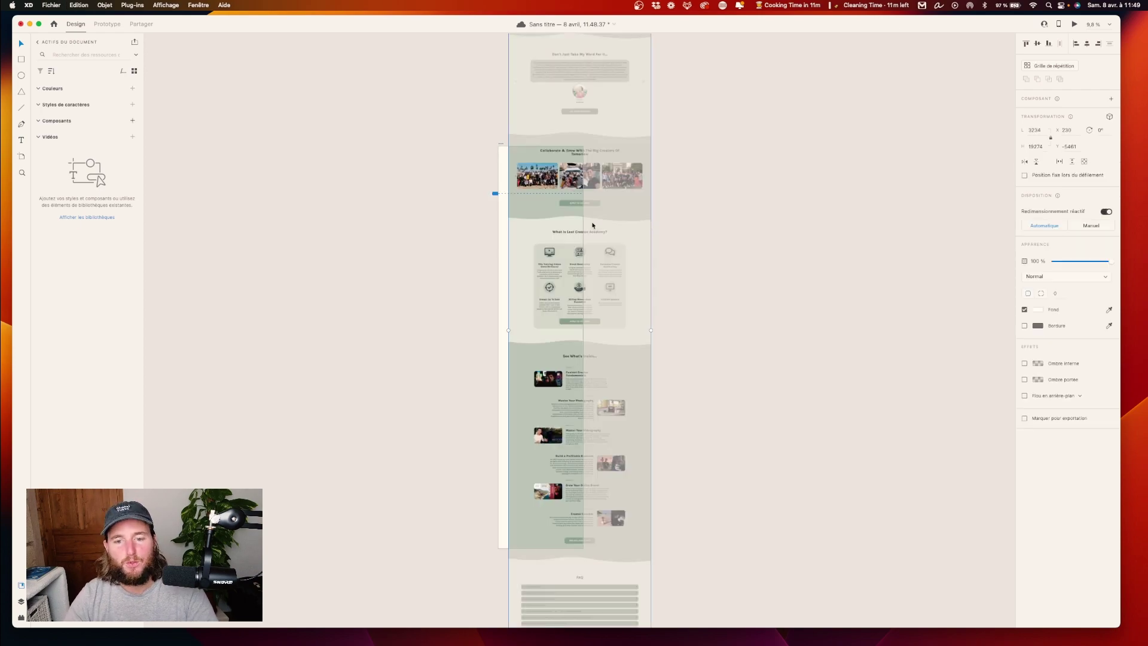
key(super+minus)
drag(610, 190, 518, 313)
scroll(445, 476, down, 5)
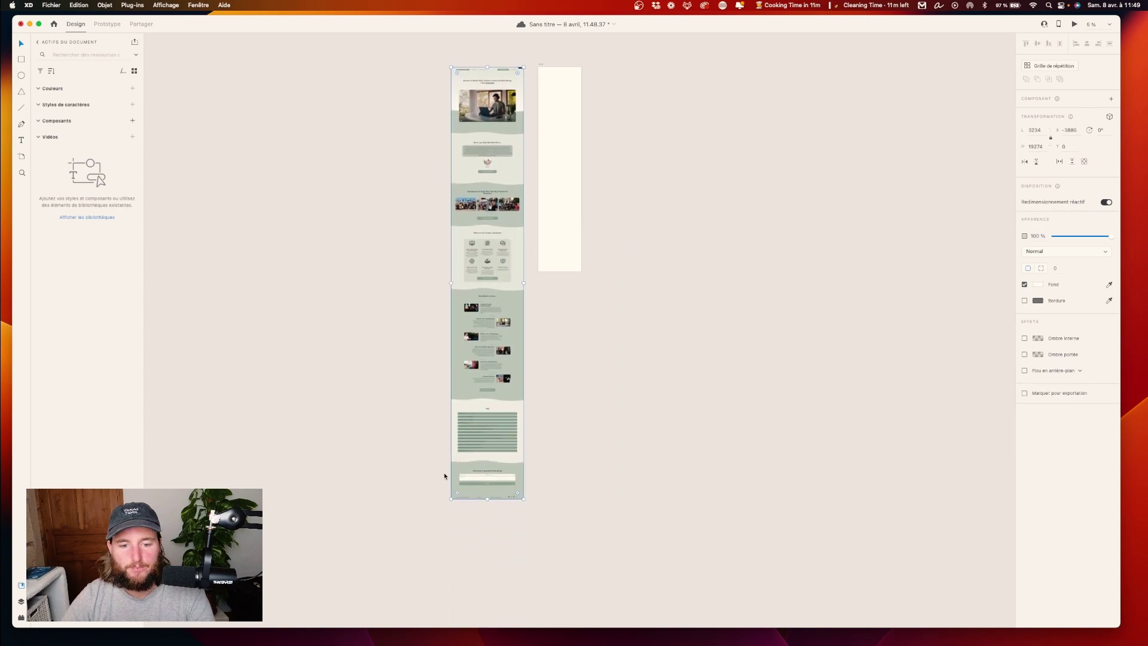
- Scale the pasted page screenshot down proportionally to slightly narrower than the artboard, and save the document
drag(451, 498, 491, 407)
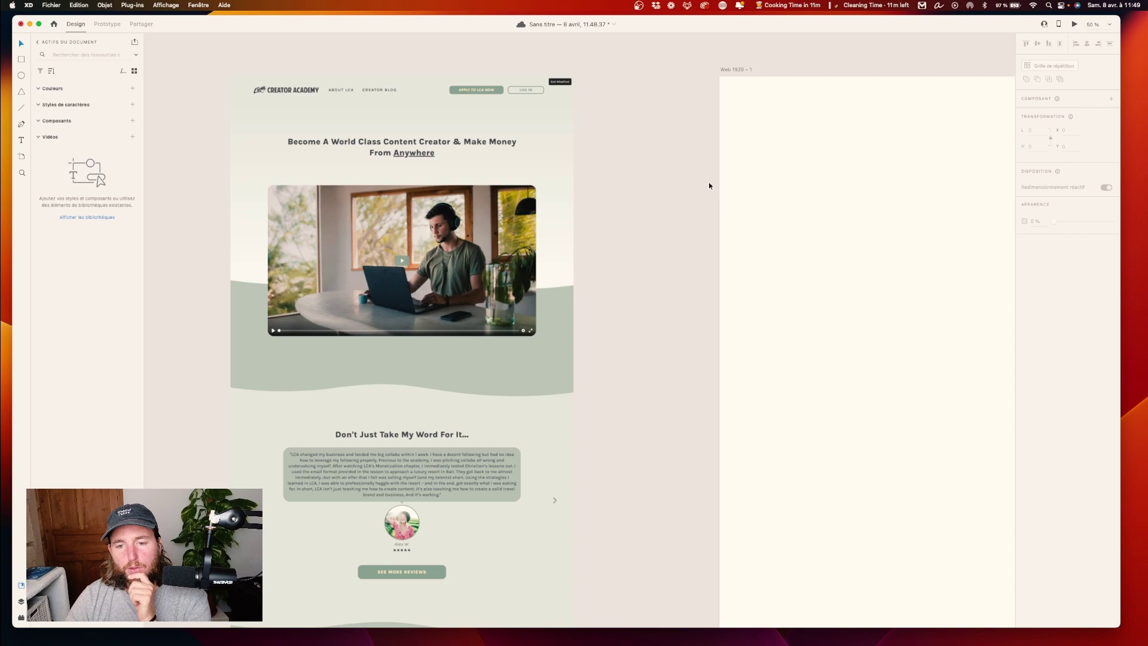
scroll(795, 160, right, 3)
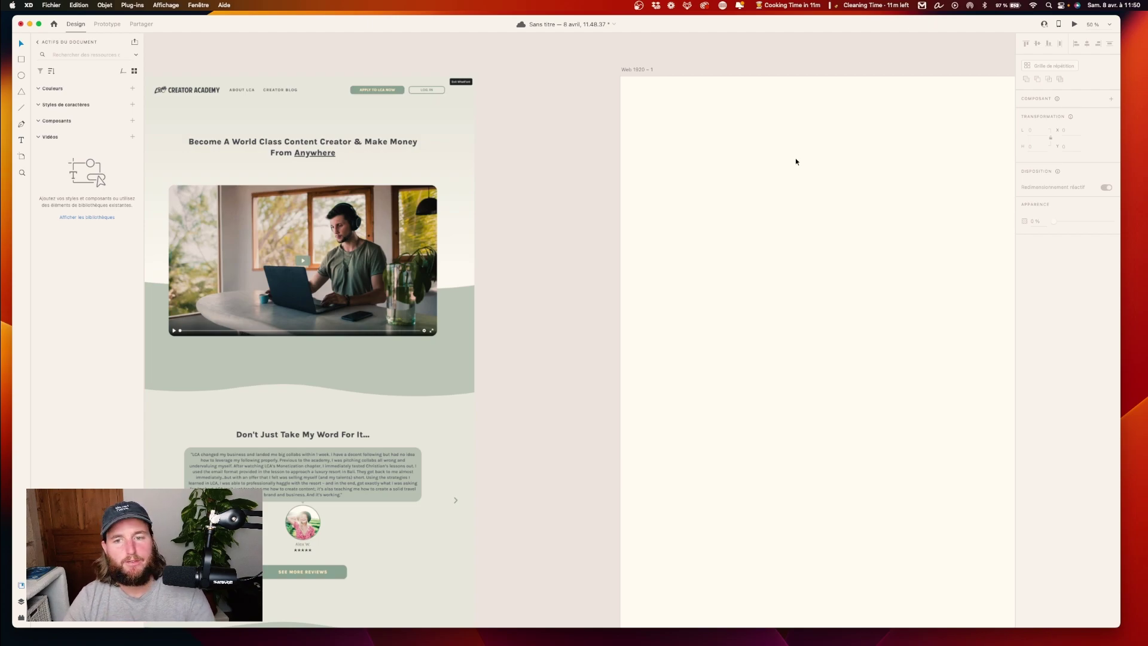
key(super+s)
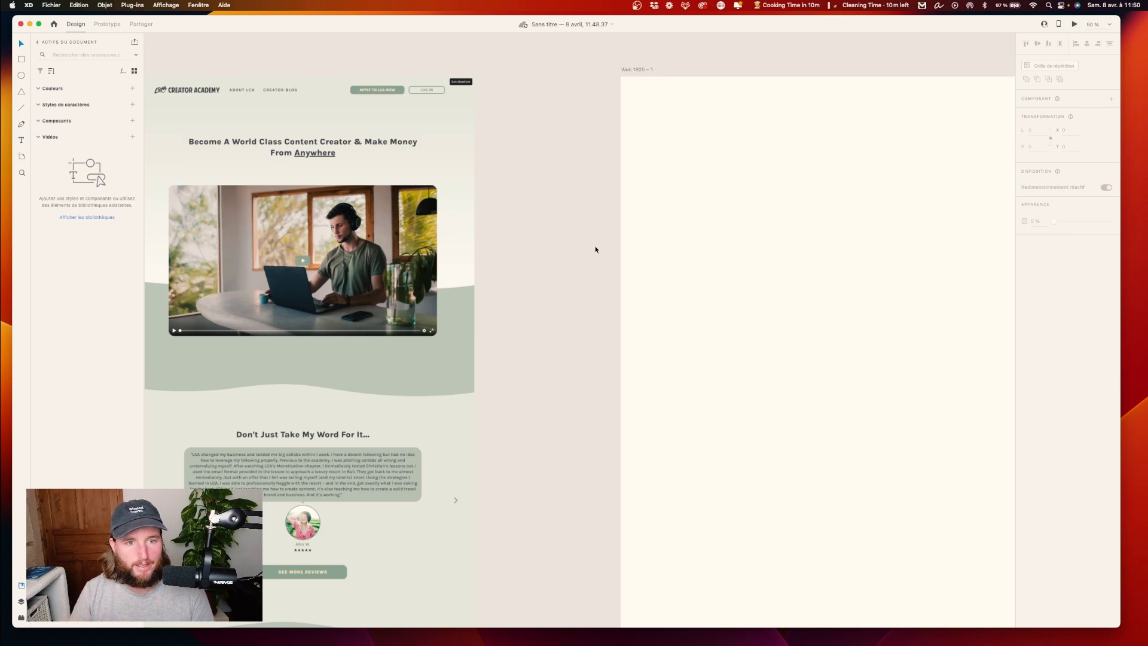
- Examine the original page's sections from top to bottom against the new artboard and its HERO block
scroll(596, 250, down, 3)
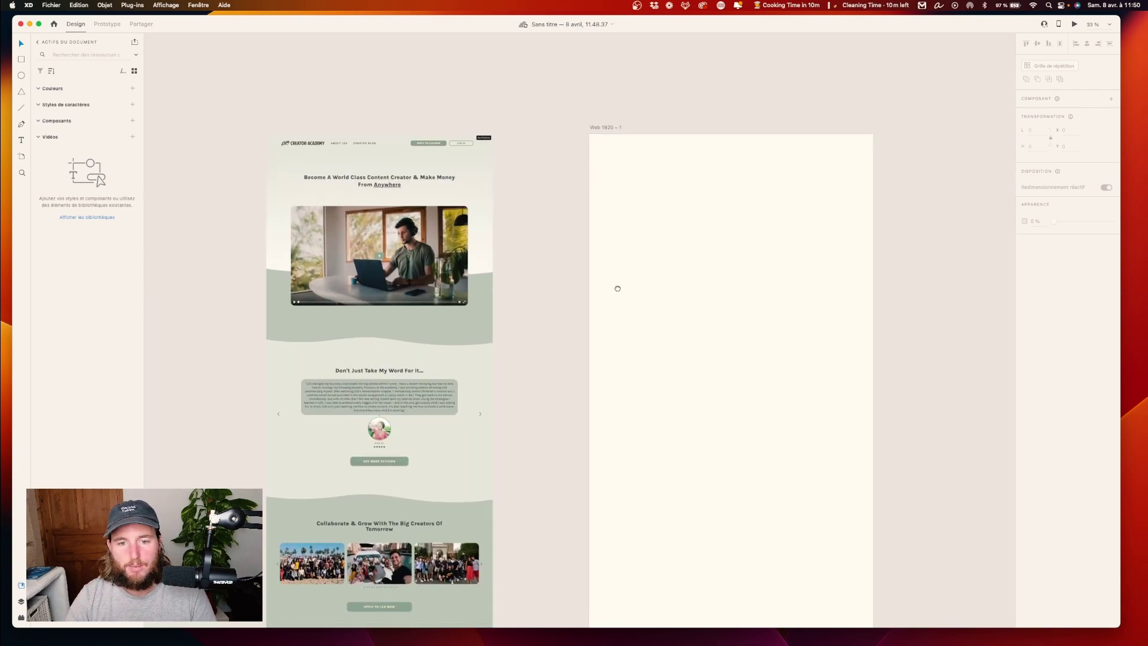
scroll(615, 287, down, 2)
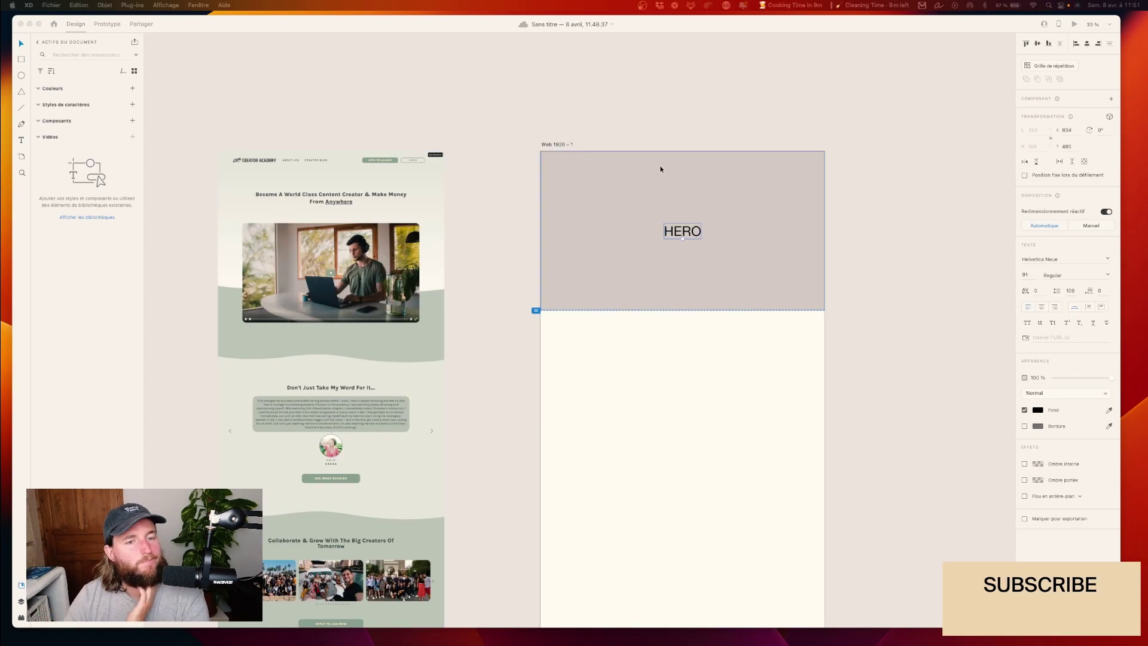
scroll(581, 99, down, 3)
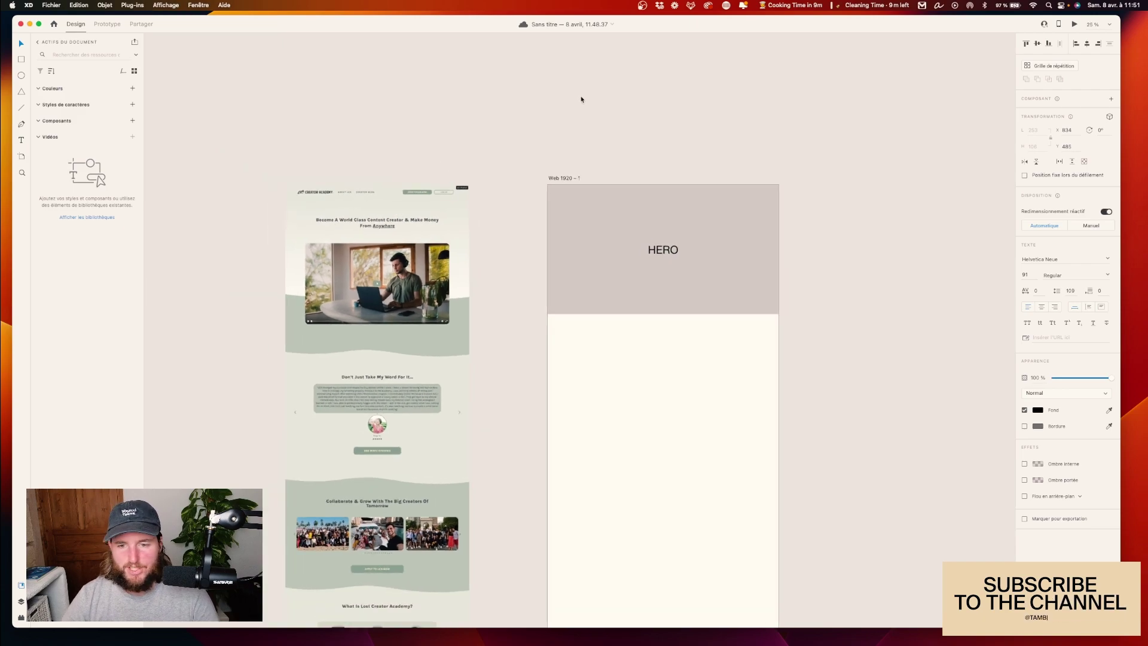
scroll(610, 216, down, 1)
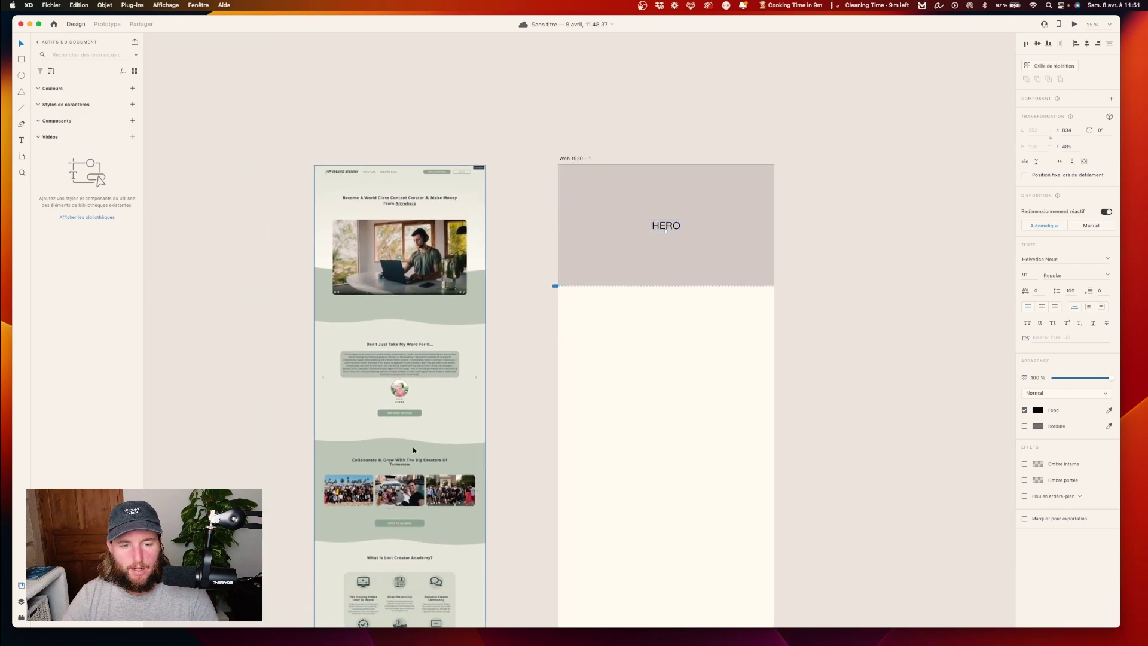
scroll(413, 447, down, 20)
scroll(413, 446, up, 20)
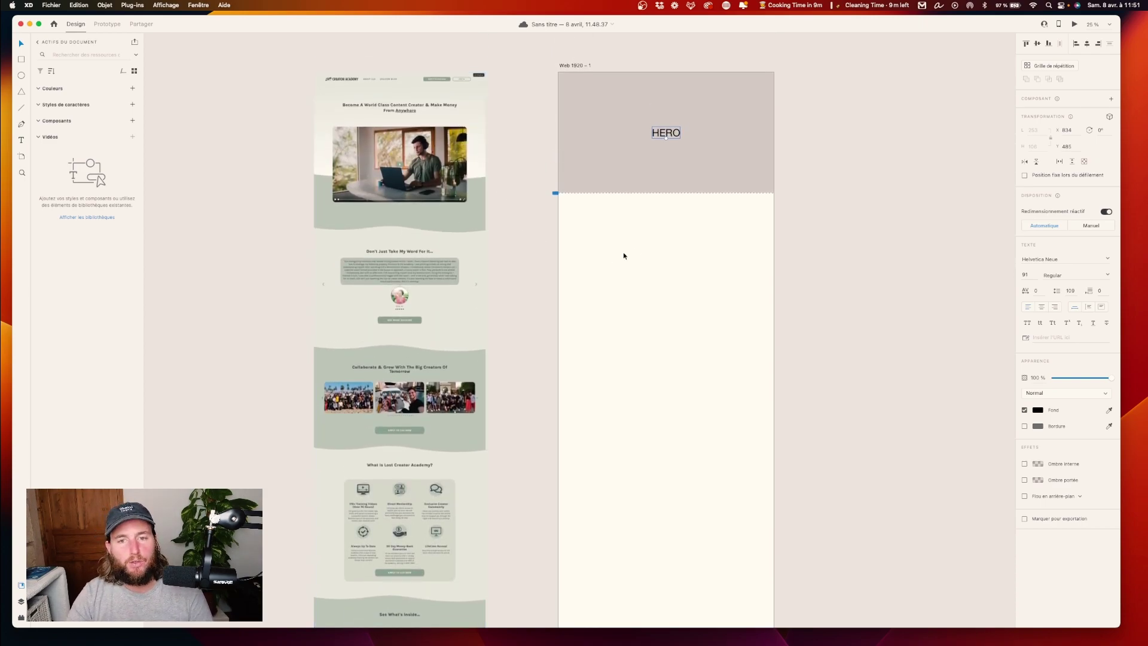
scroll(667, 236, up, 5)
key(super+equal)
scroll(666, 235, up, 2)
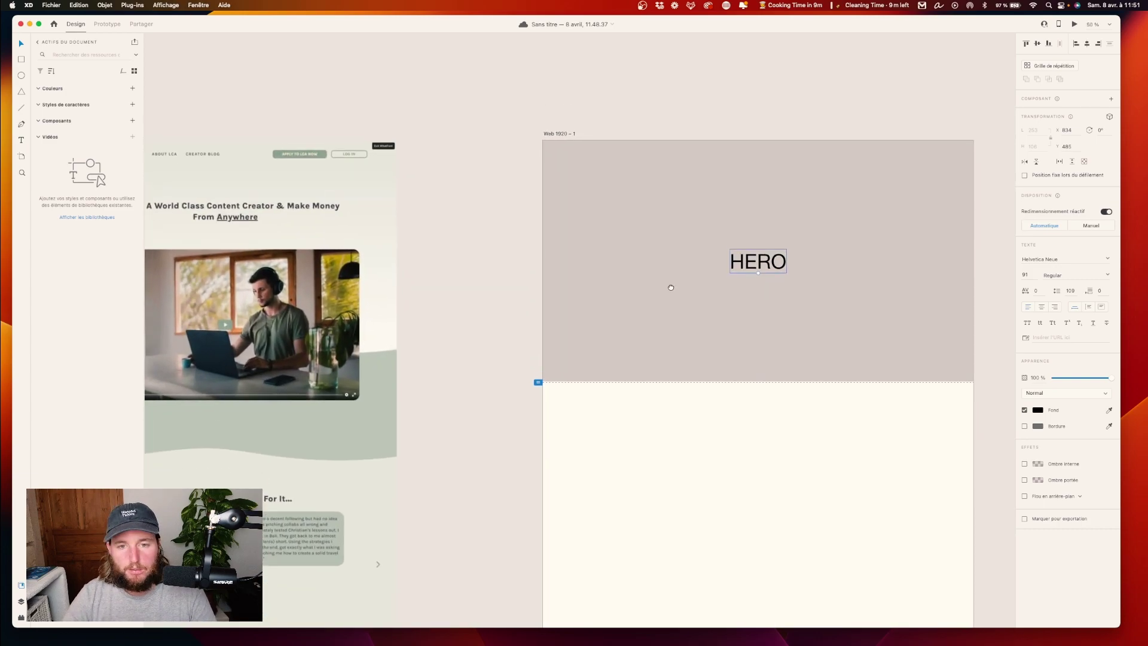
- Examine the original page's hero section, with its title and video, against the HERO block on the artboard
scroll(405, 297, down, 5)
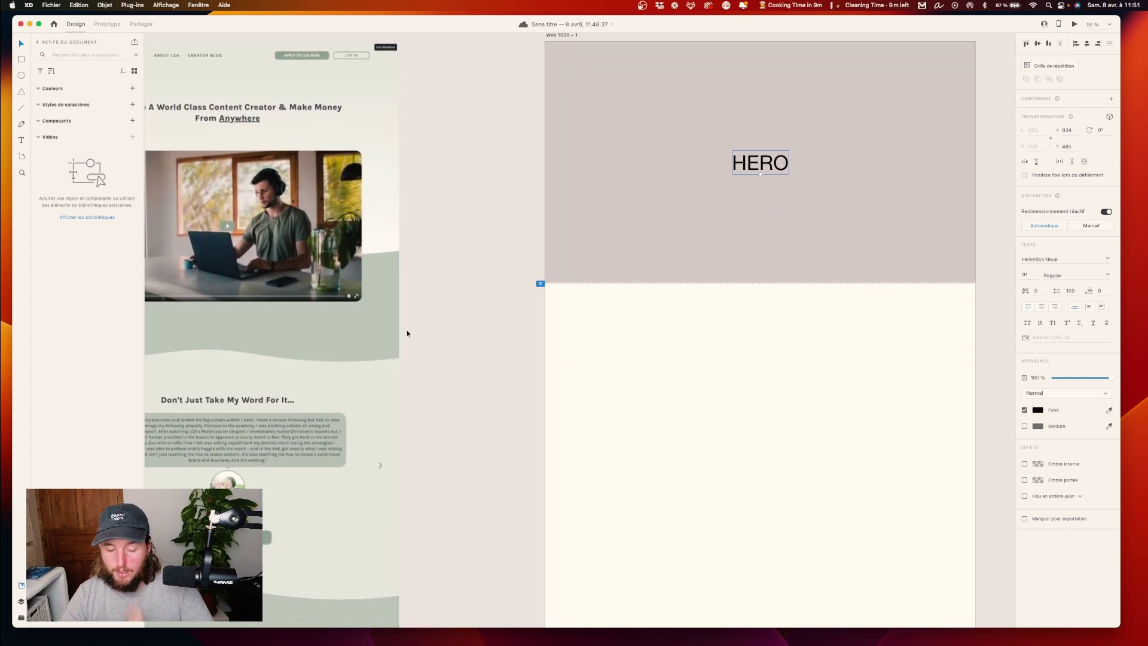
scroll(650, 243, up, 3)
scroll(652, 246, left, 5)
scroll(703, 242, down, 3)
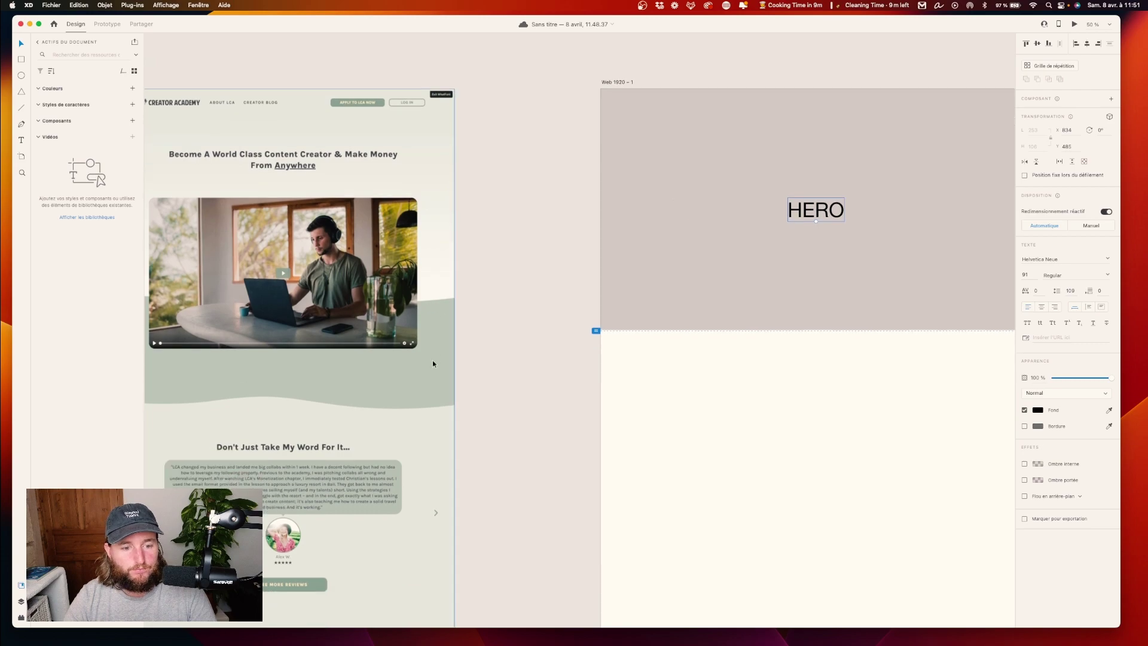
scroll(703, 241, up, 3)
scroll(704, 242, right, 3)
scroll(851, 294, left, 5)
scroll(851, 293, left, 1)
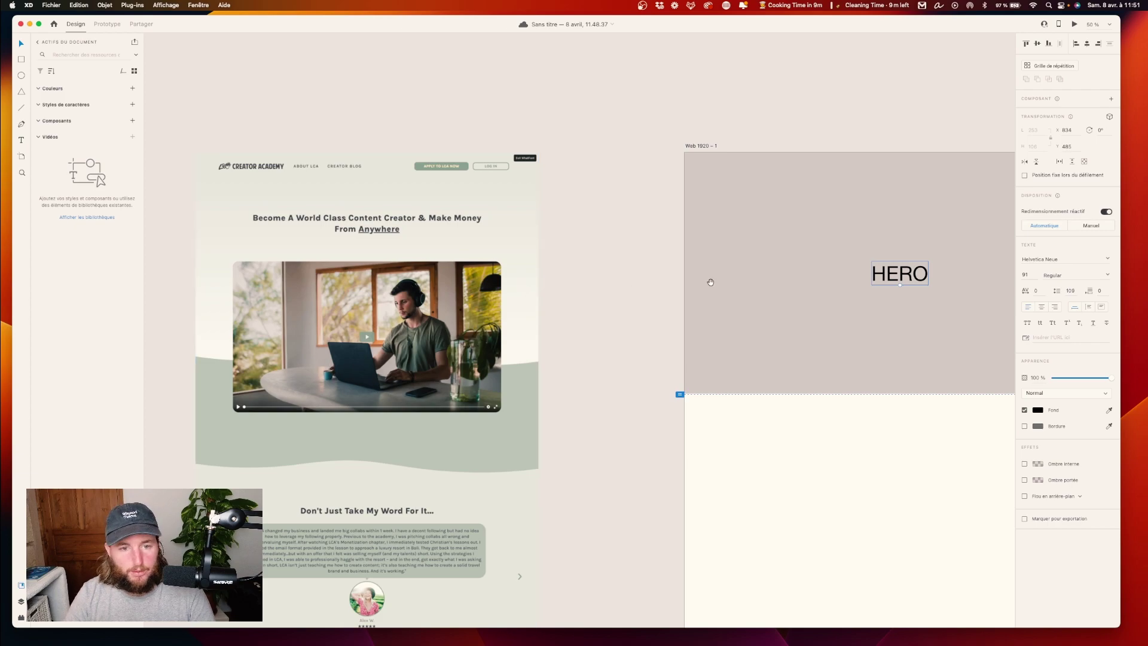
- Extend the HERO label's text to read "HERO Title + Video"
scroll(709, 281, right, 20)
scroll(710, 282, up, 4)
double_click(640, 324)
click(671, 324)
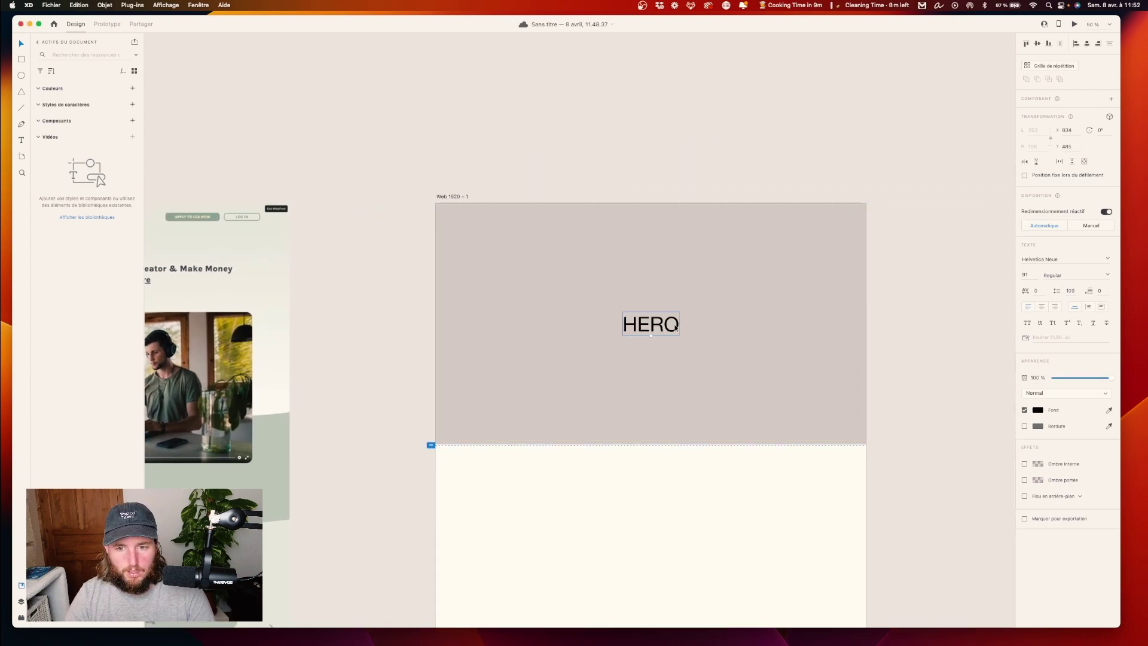
double_click(671, 324)
click(671, 323)
text(T)
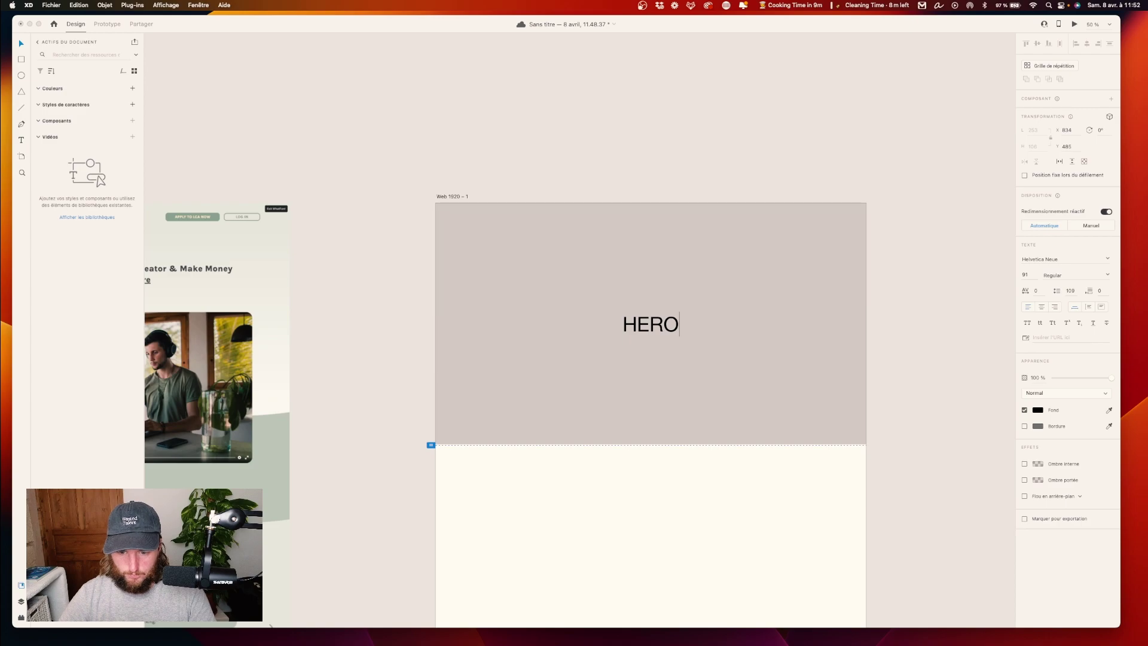
text(itle + )
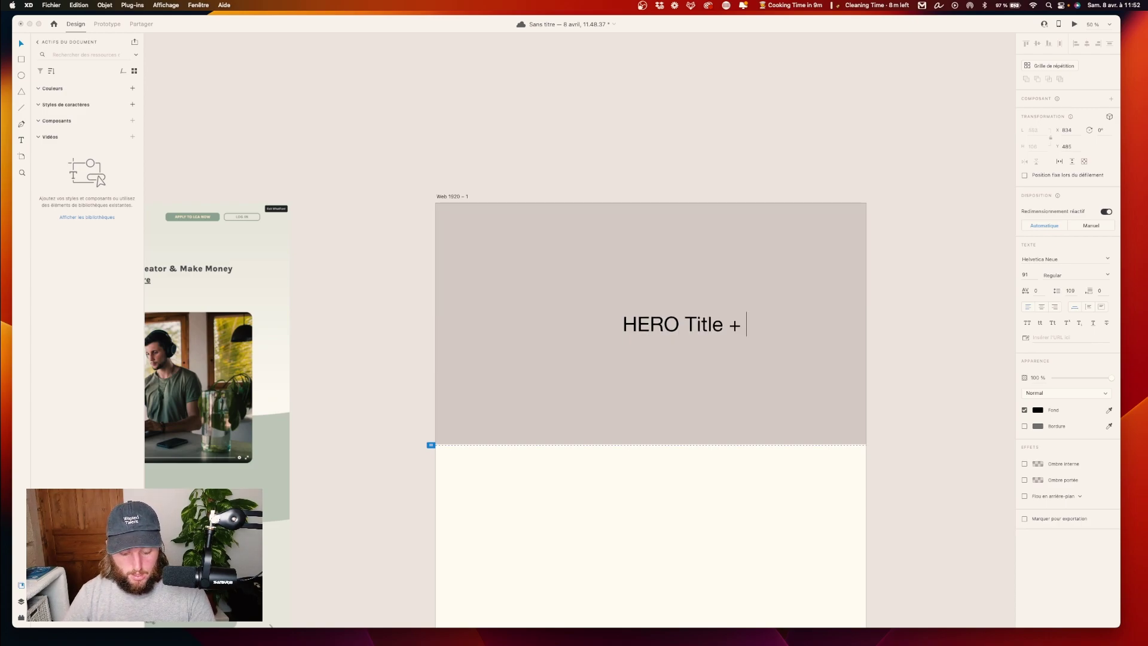
text(Video)
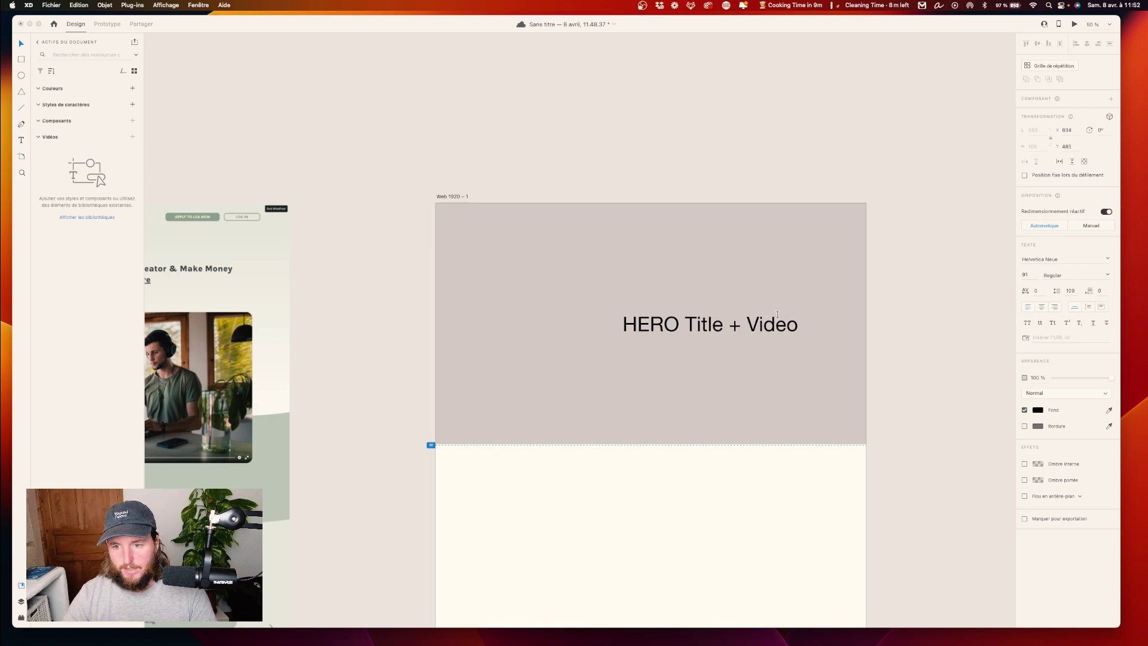
- Set the hero label in all caps and centre it horizontally within the hero block
key(Escape)
click(1027, 323)
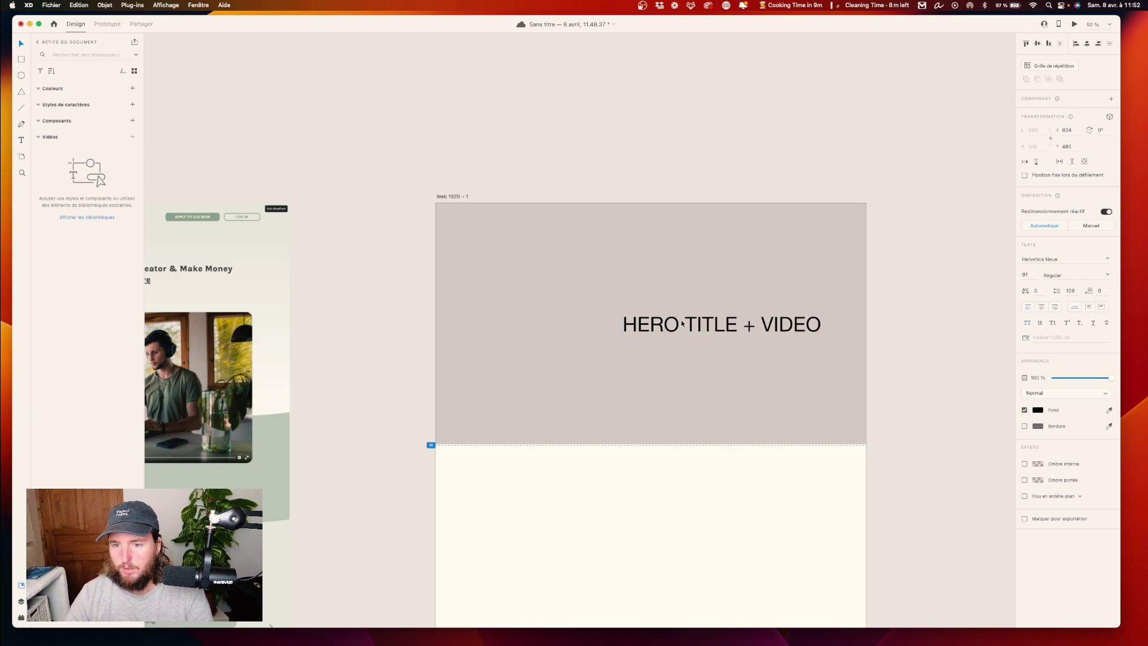
drag(707, 325, 641, 332)
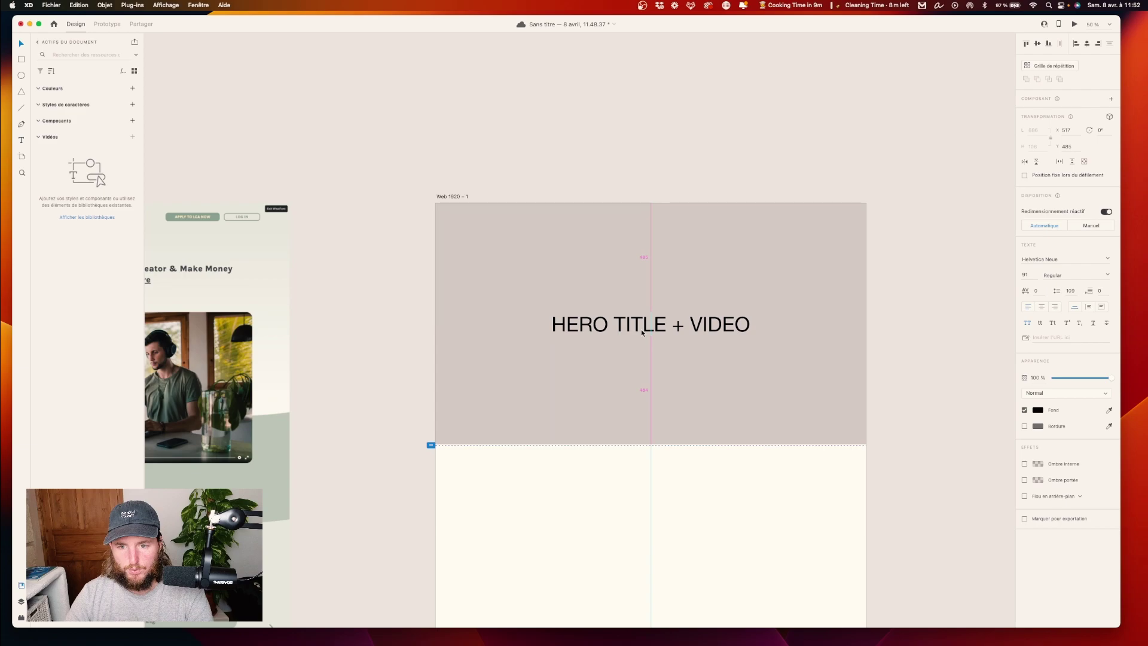
- Duplicate the hero block with its label directly below the original and give the copy a lighter fill
click(662, 112)
scroll(669, 102, down, 3)
scroll(644, 251, down, 3)
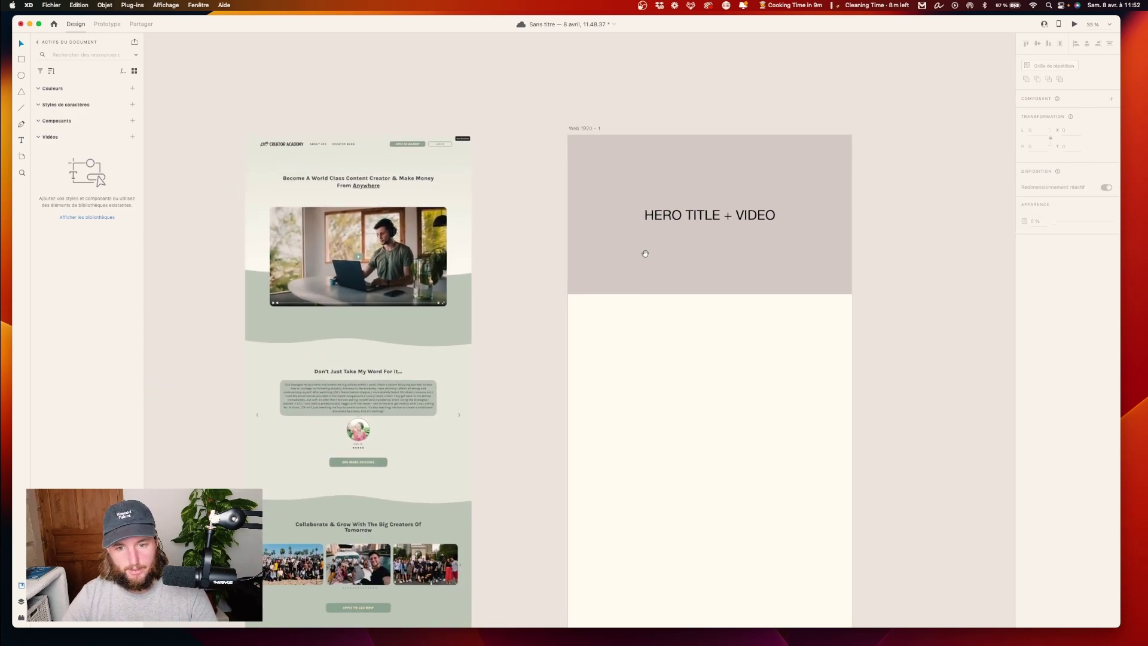
scroll(662, 256, up, 3)
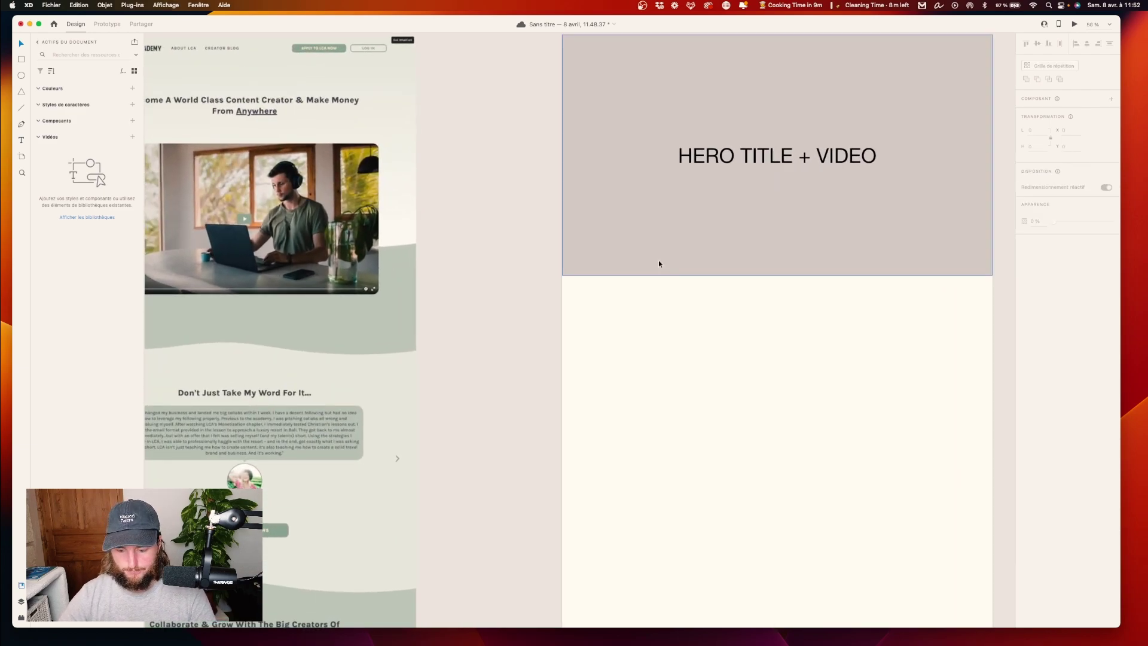
key(super+minus)
click(594, 164)
drag(595, 164, 738, 354)
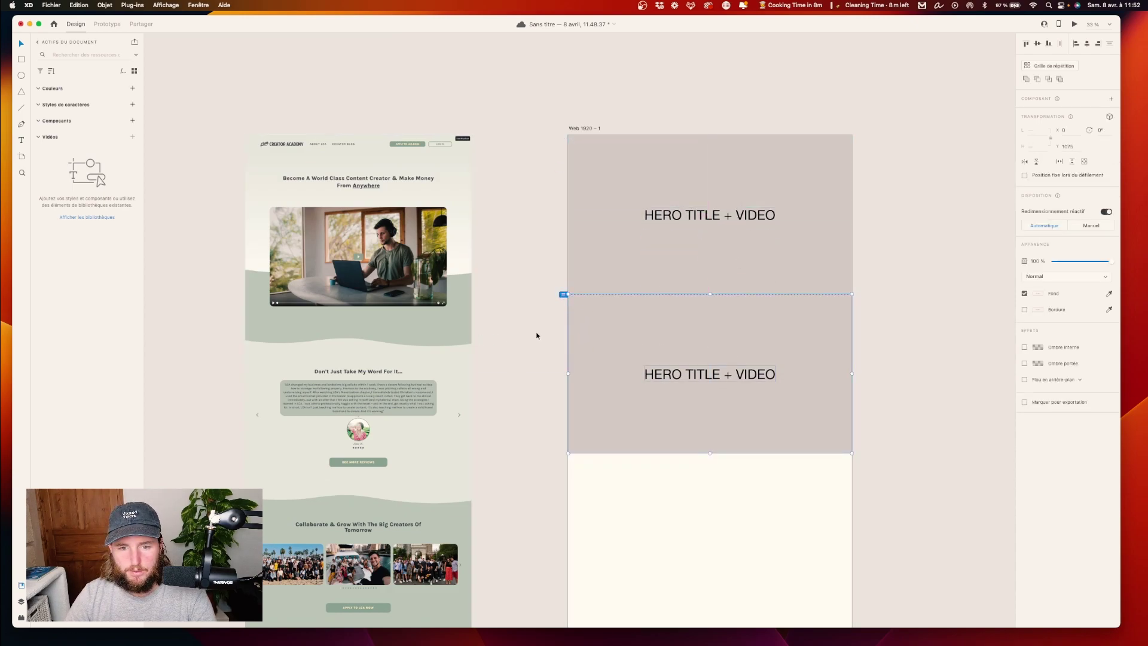
click(536, 334)
scroll(535, 333, down, 5)
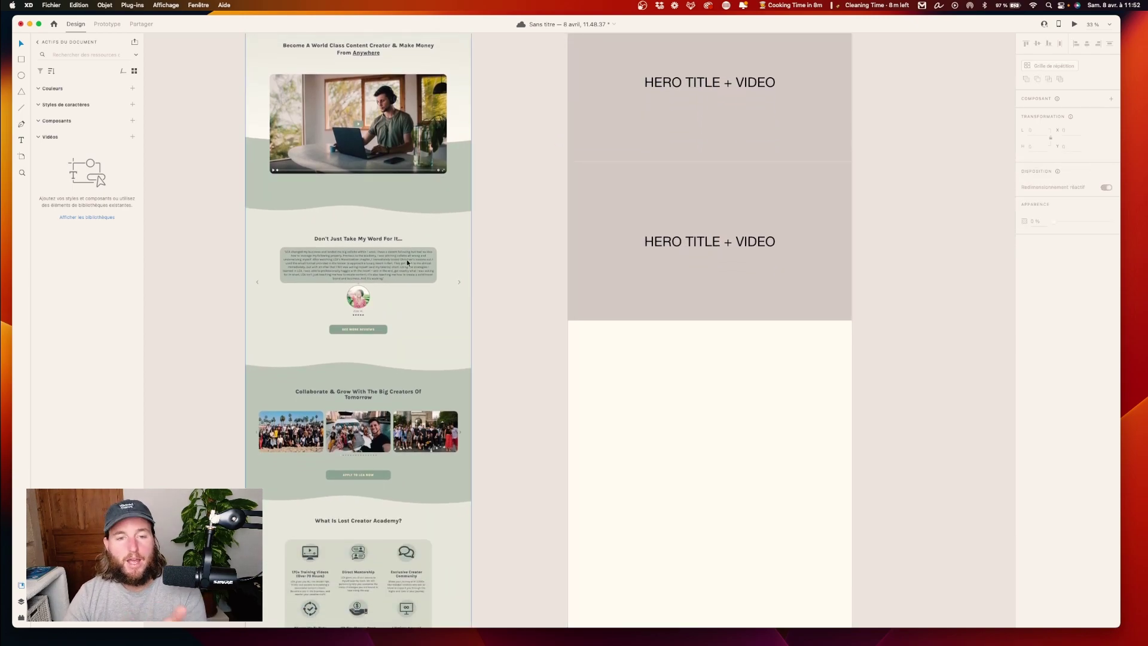
scroll(357, 258, down, 2)
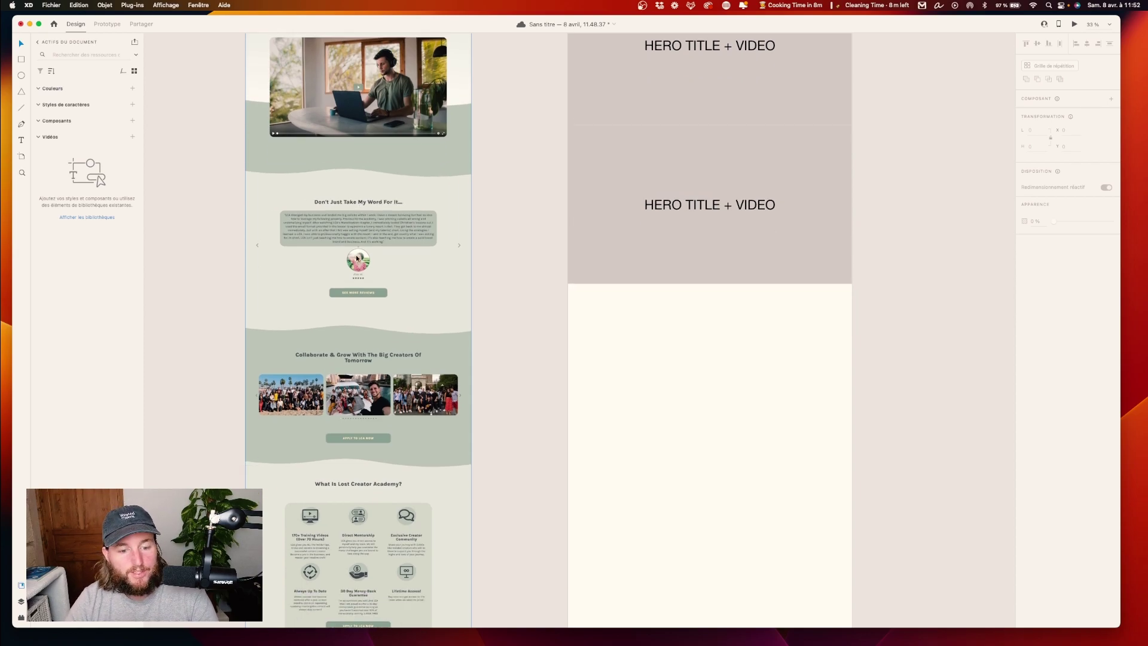
key(super+z)
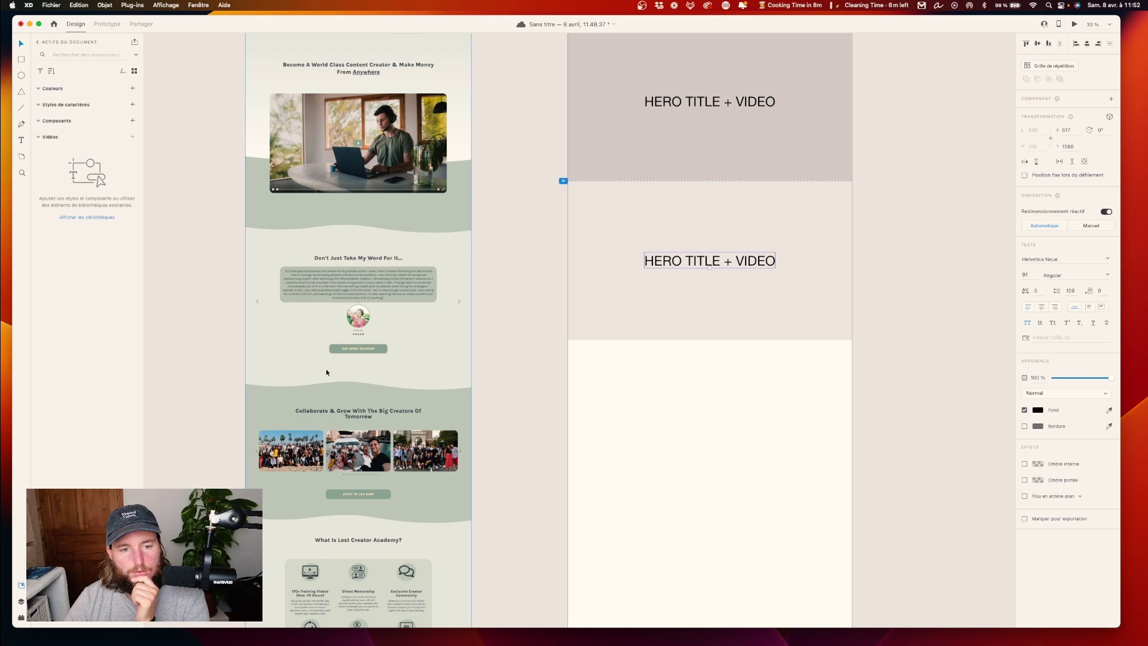
- Examine the original page's testimonial, collaboration and "What Is Lost Creator Academy?" sections to plan the next blocks
scroll(401, 324, down, 5)
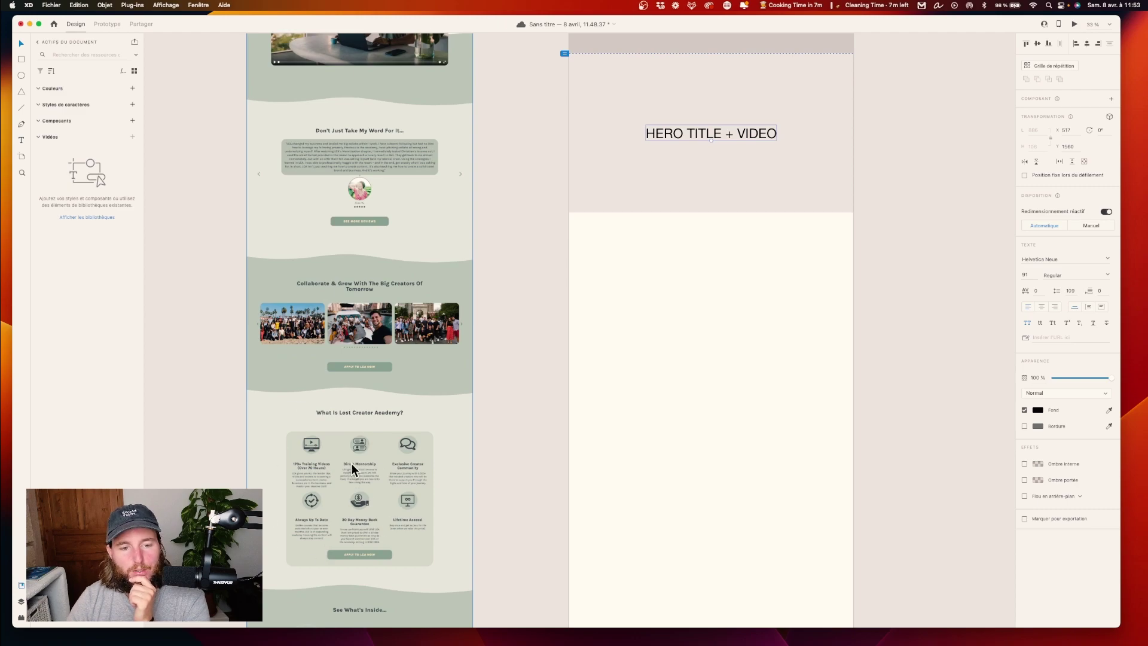
scroll(366, 478, up, 2)
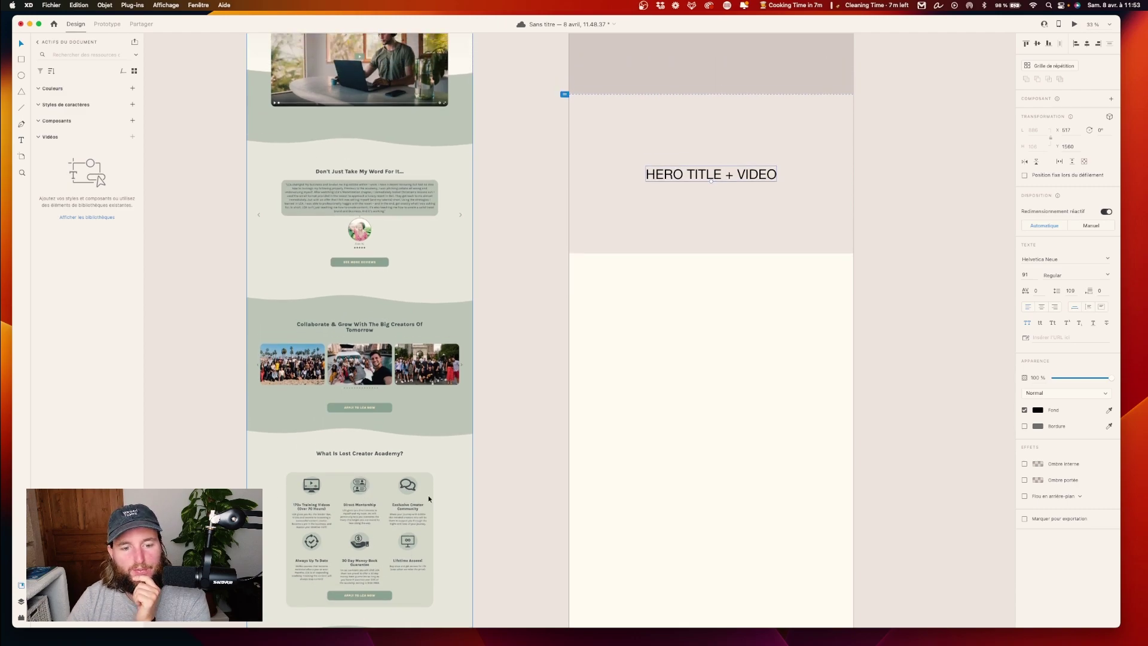
scroll(348, 434, up, 4)
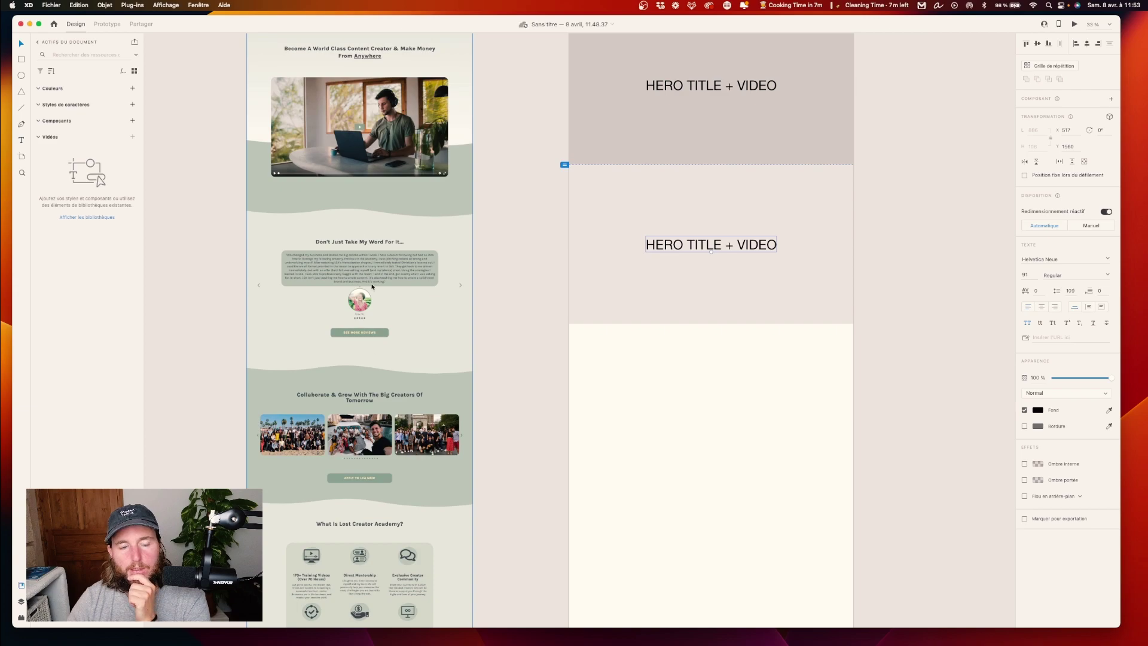
scroll(359, 305, down, 2)
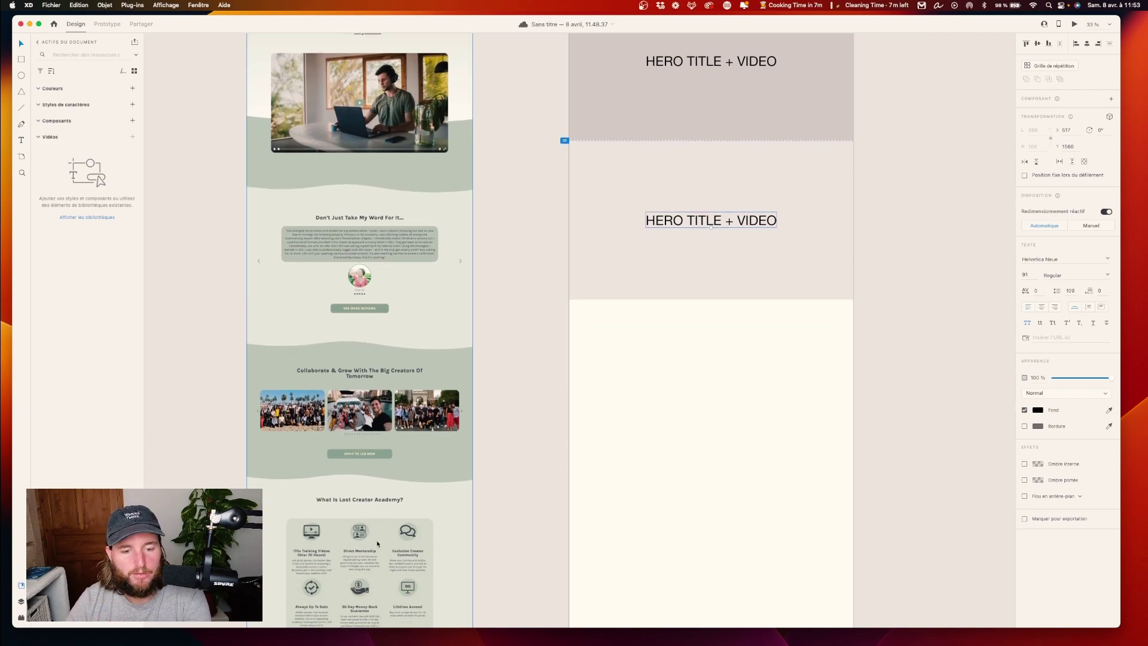
click(385, 382)
scroll(371, 448, down, 3)
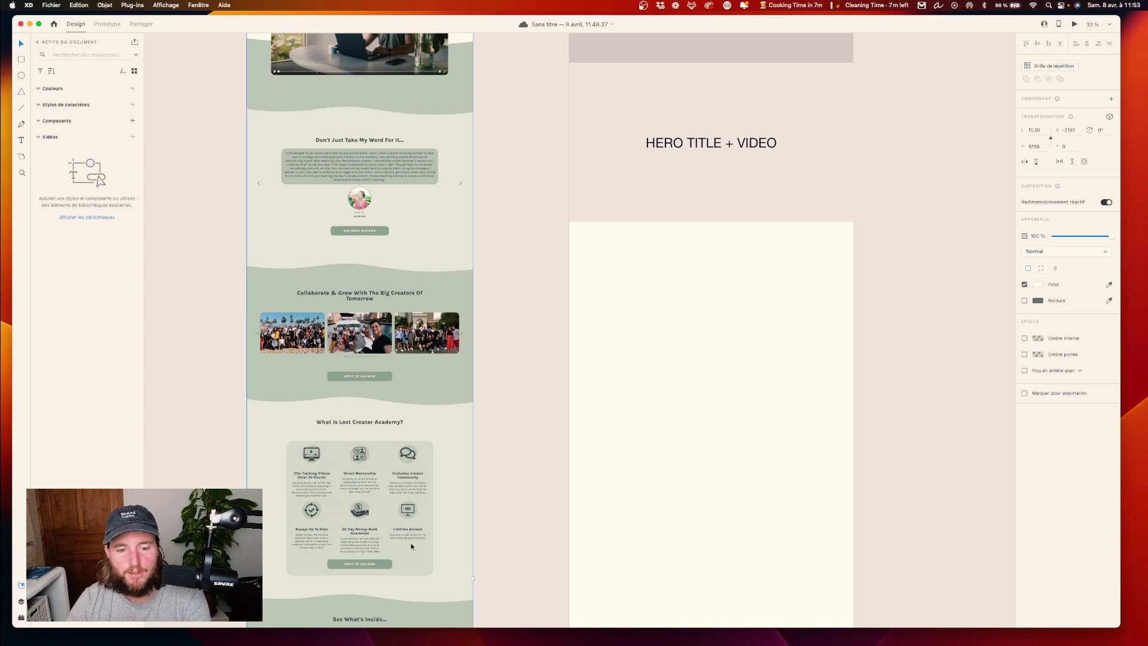
scroll(378, 443, down, 1)
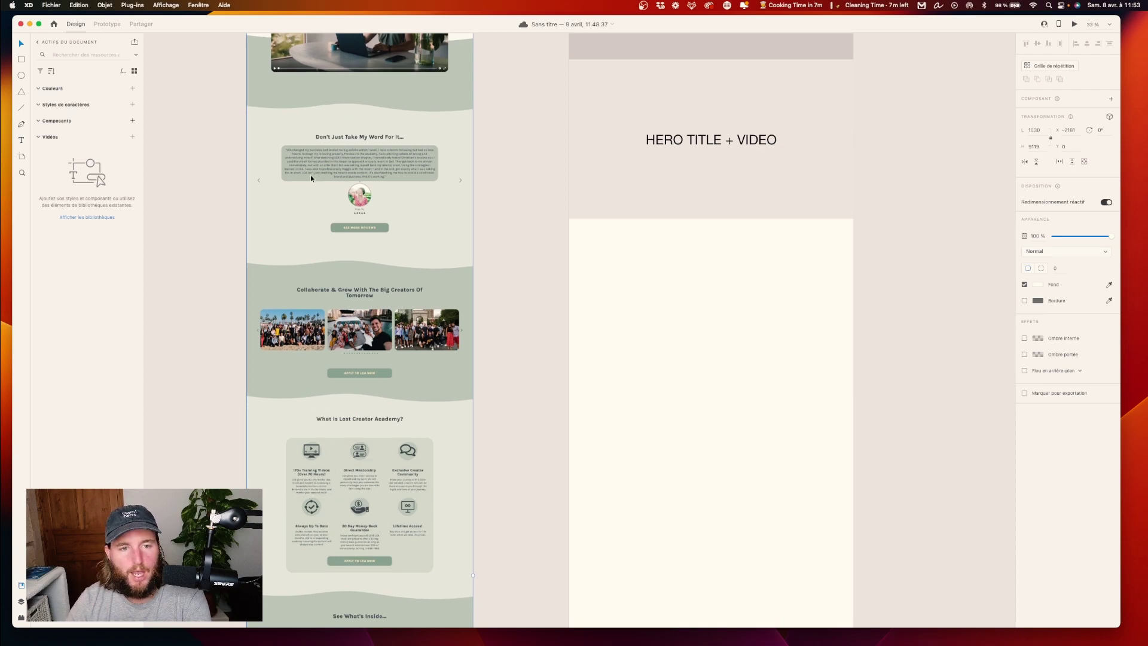
scroll(337, 221, down, 5)
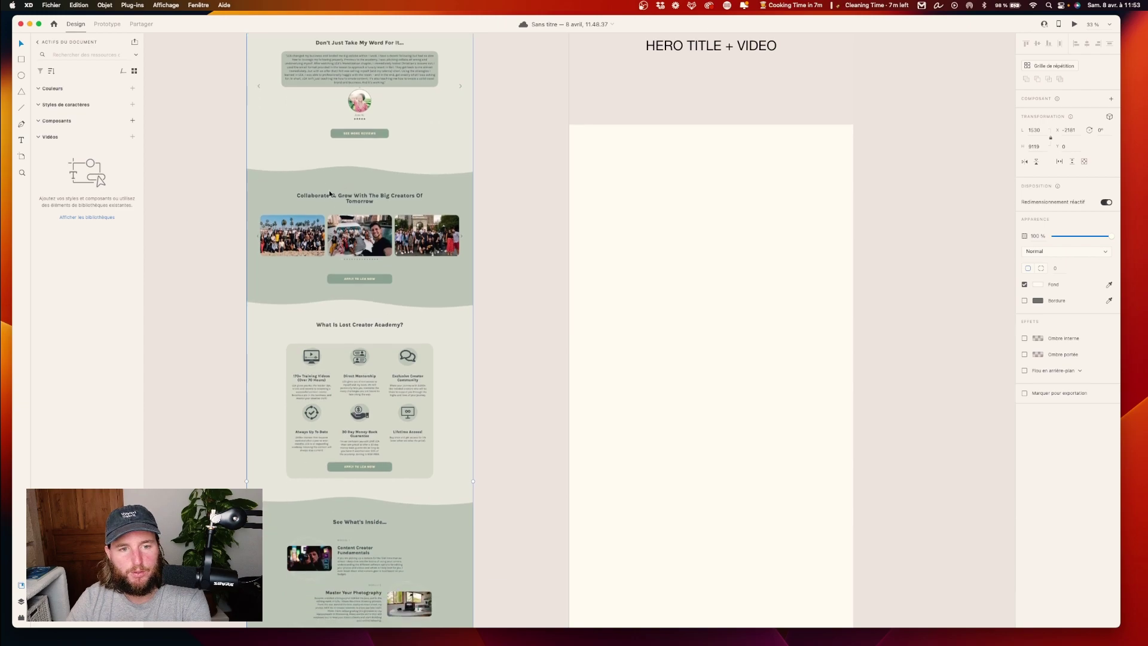
scroll(305, 330, down, 12)
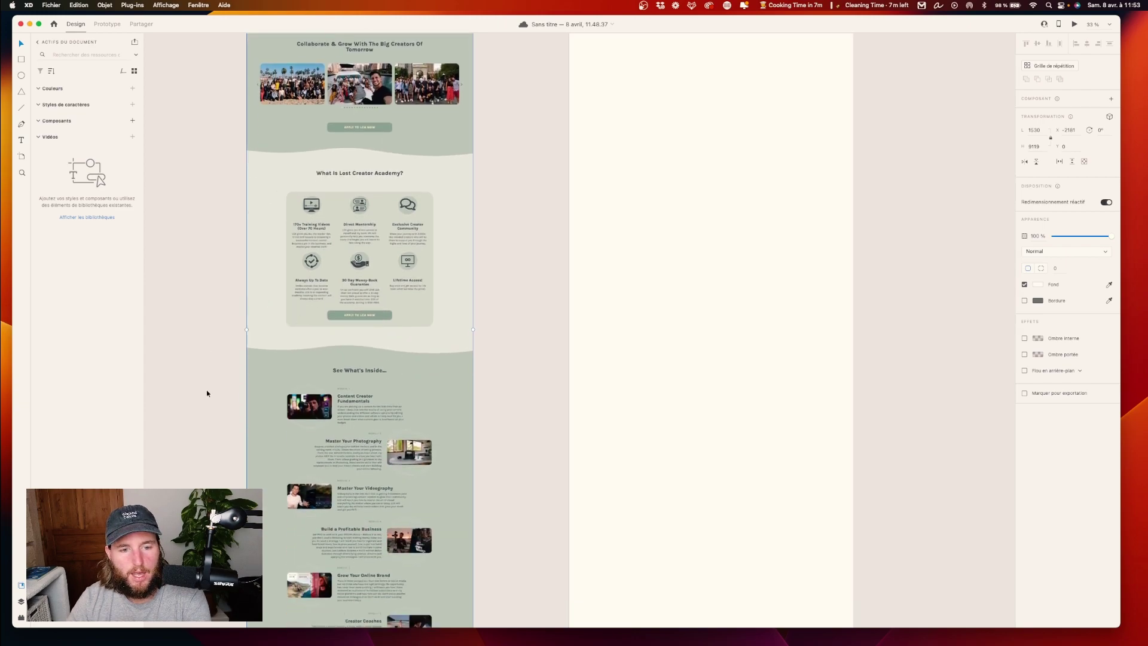
scroll(288, 359, up, 15)
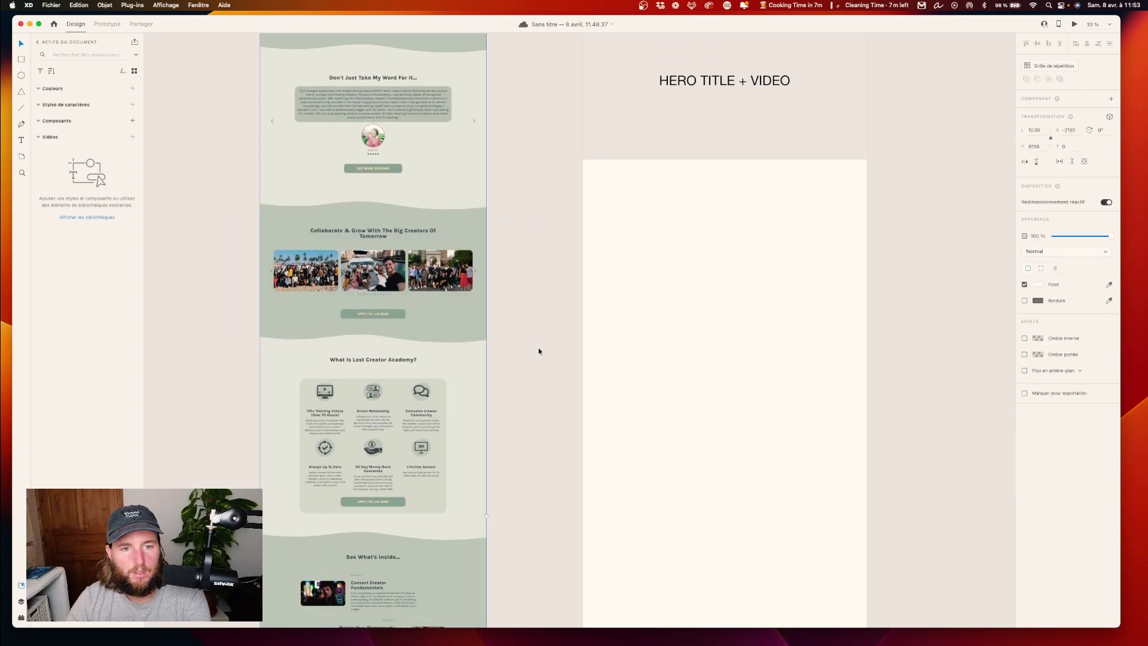
- Examine the original page's remaining sections down to the FAQ and contact form, and return to the testimonials
click(538, 349)
scroll(345, 284, down, 12)
scroll(344, 287, down, 7)
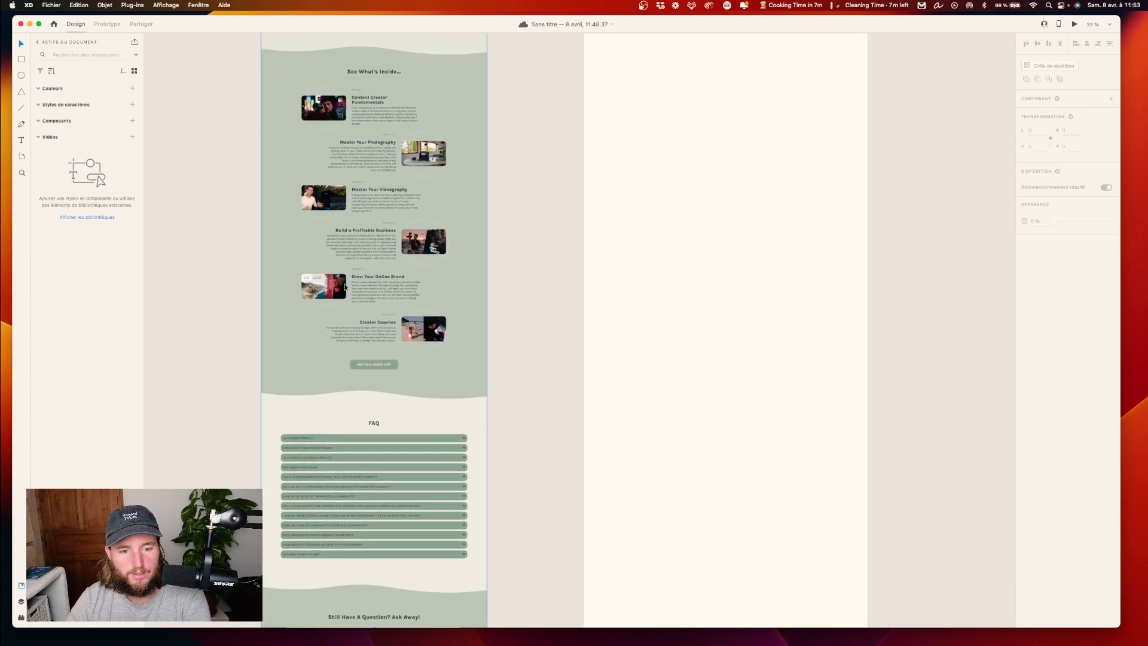
click(484, 549)
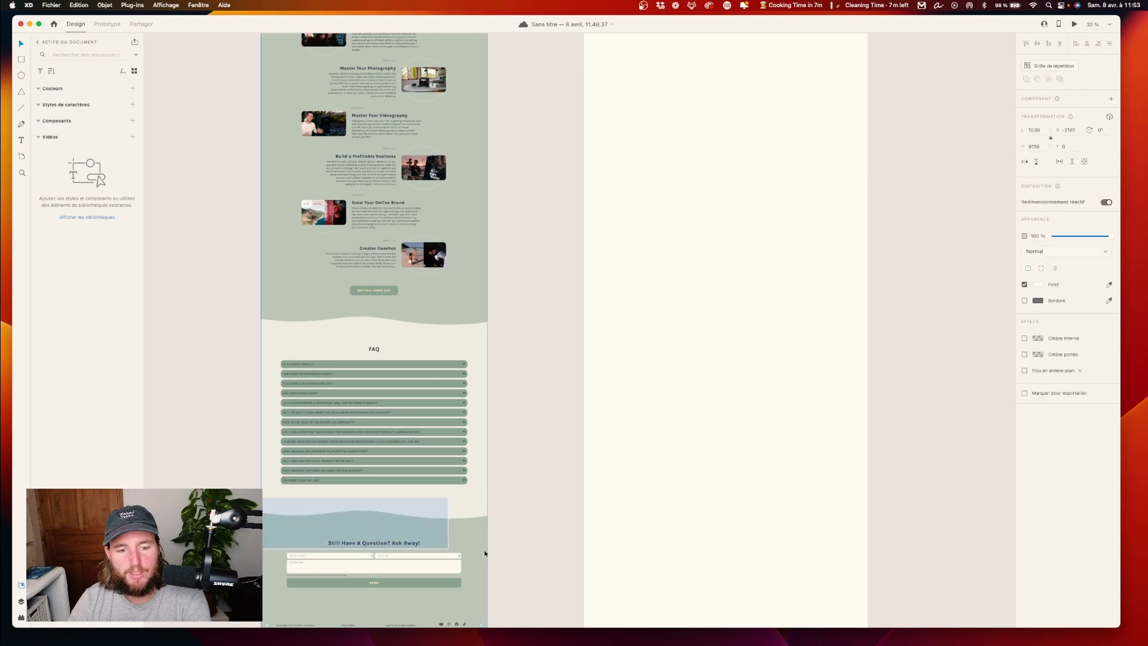
click(528, 544)
scroll(454, 455, up, 4)
scroll(454, 458, up, 15)
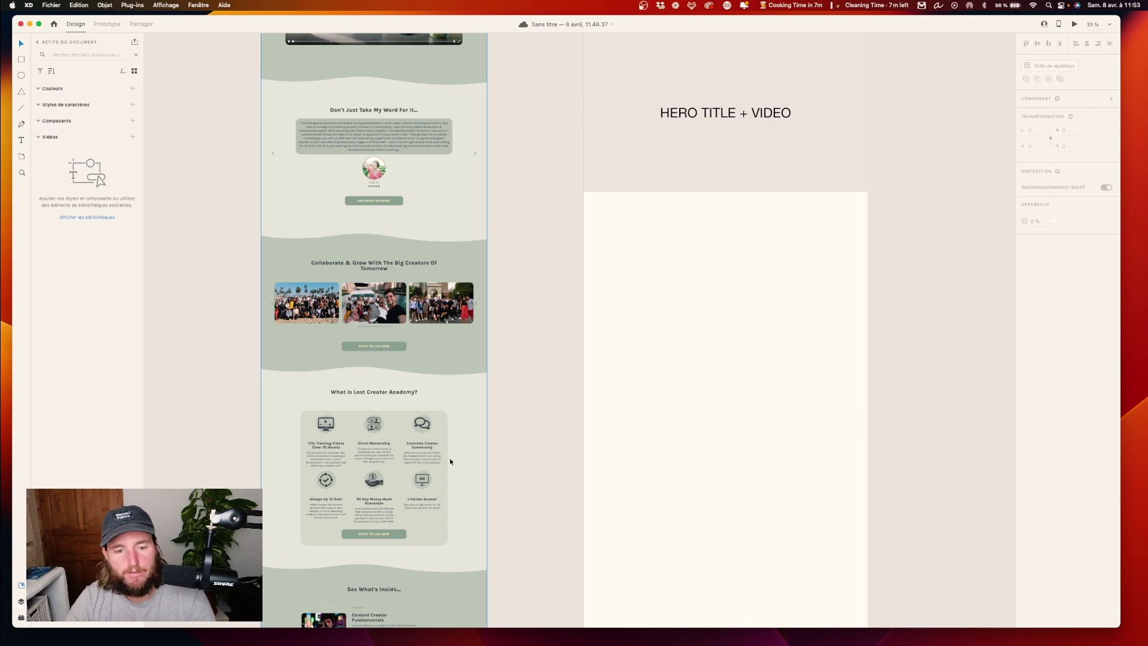
- Review the original page's section order from the academy benefits through the course modules to the FAQ, question form and footer
scroll(451, 461, down, 3)
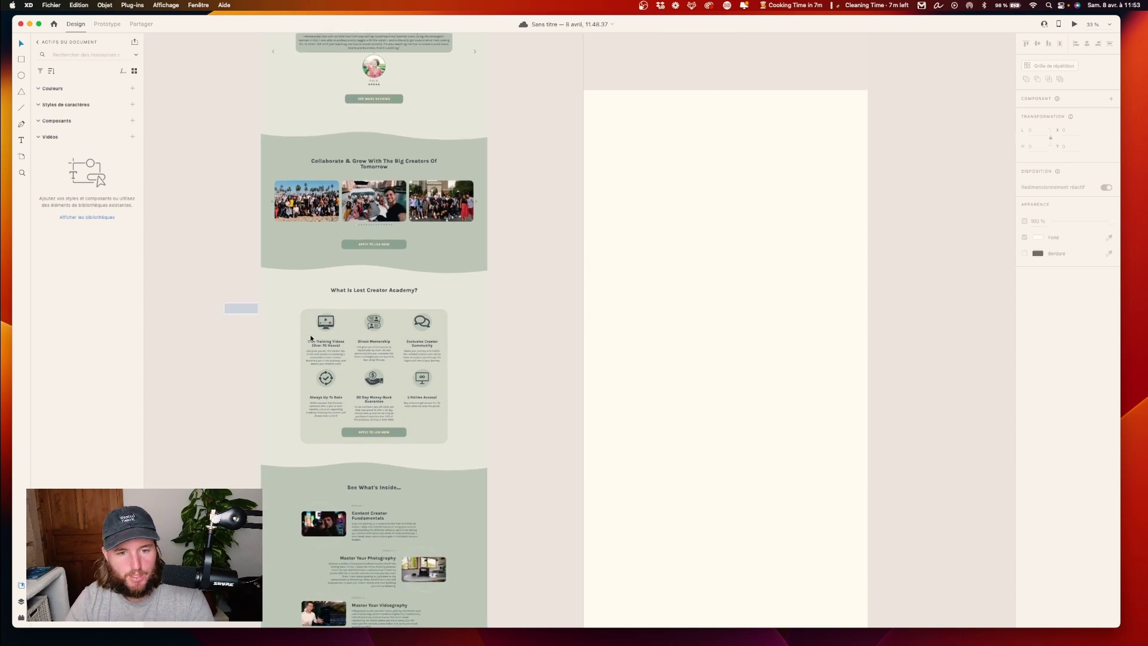
scroll(499, 481, down, 4)
scroll(365, 414, down, 7)
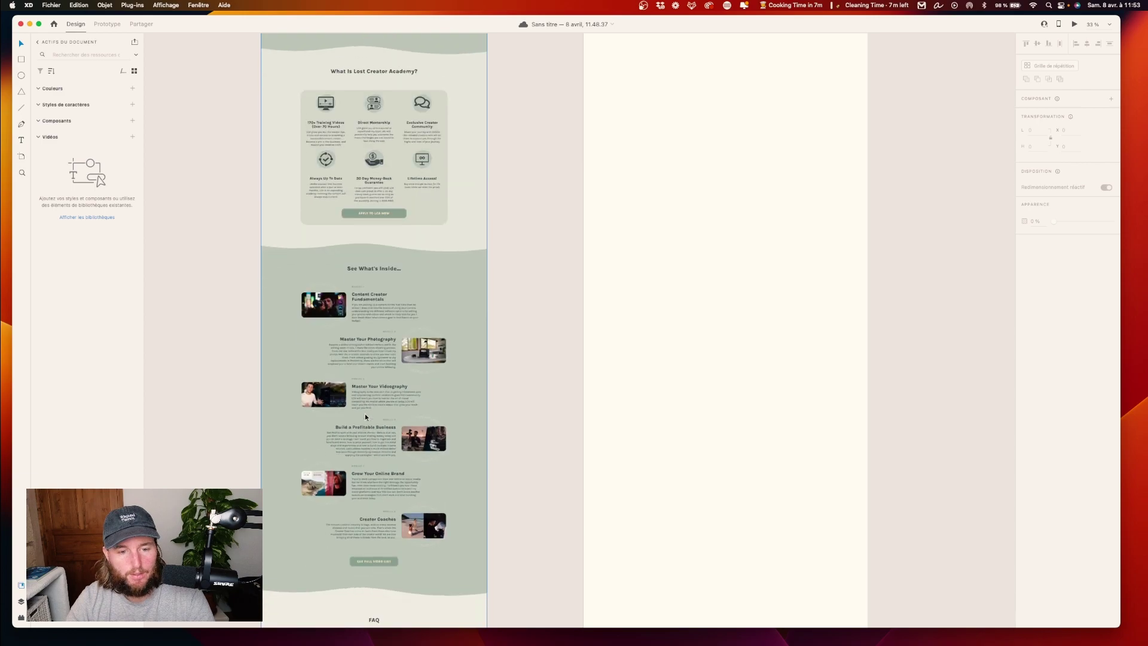
scroll(367, 445, down, 1)
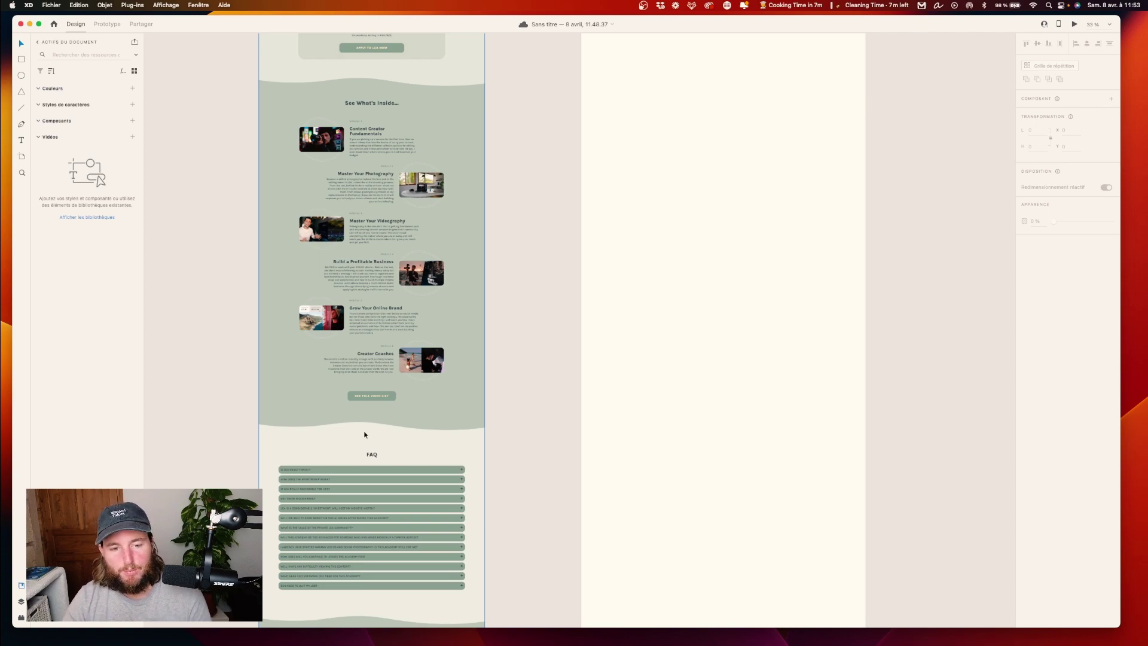
scroll(493, 386, down, 3)
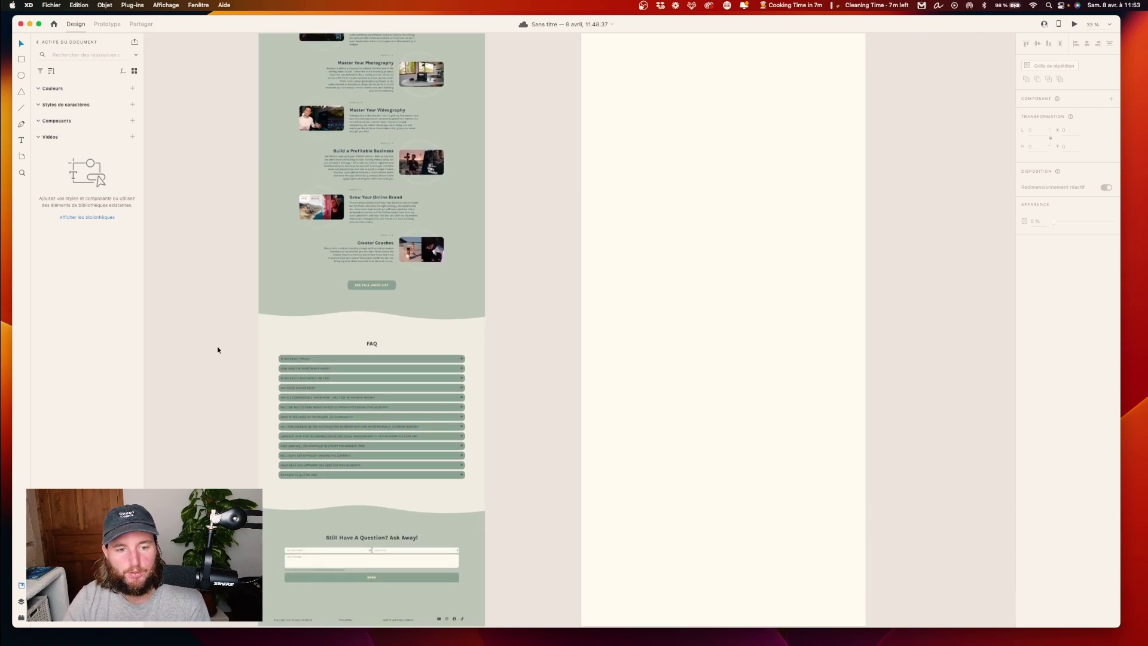
drag(218, 346, 443, 418)
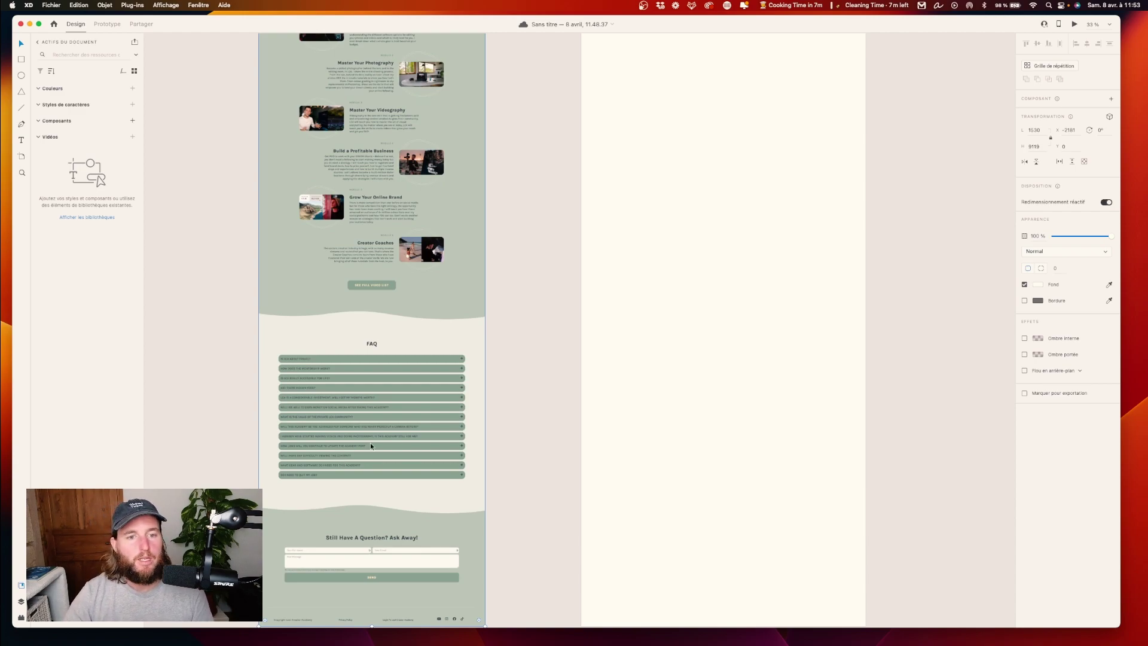
scroll(371, 442, up, 5)
scroll(375, 347, up, 5)
scroll(373, 354, down, 10)
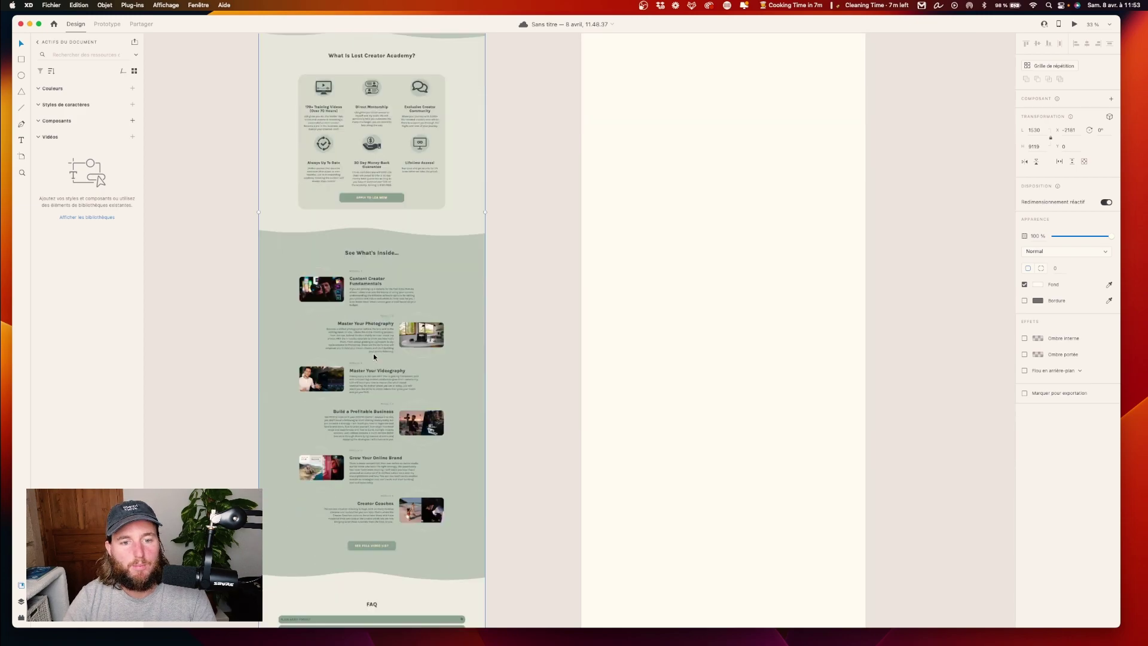
click(502, 446)
drag(186, 446, 556, 612)
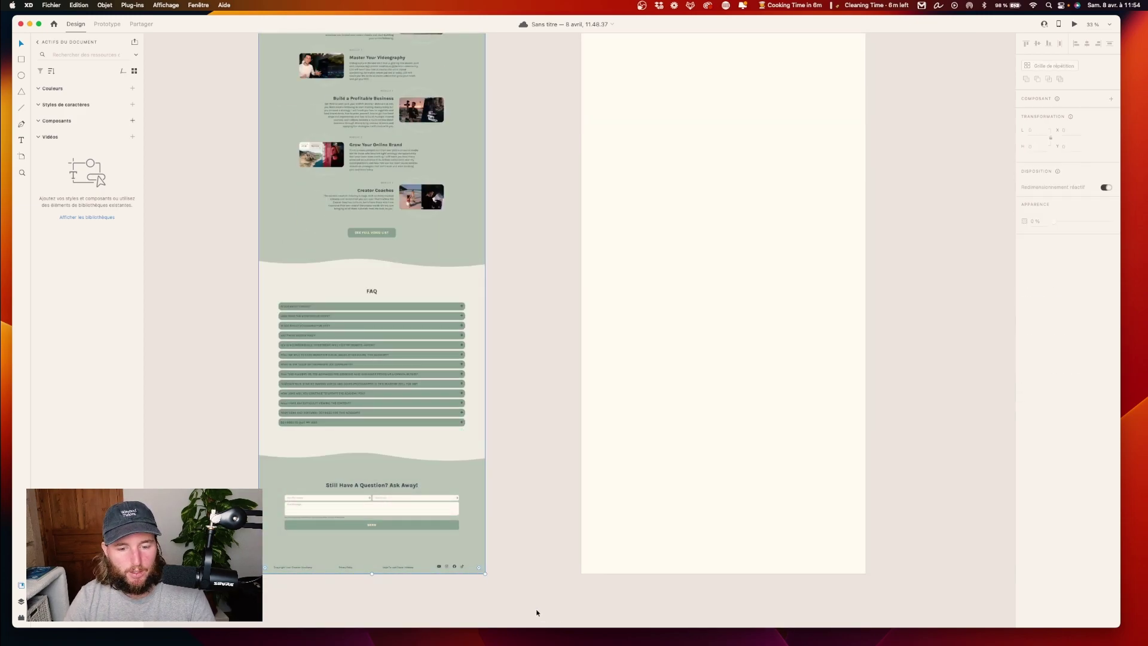
click(534, 425)
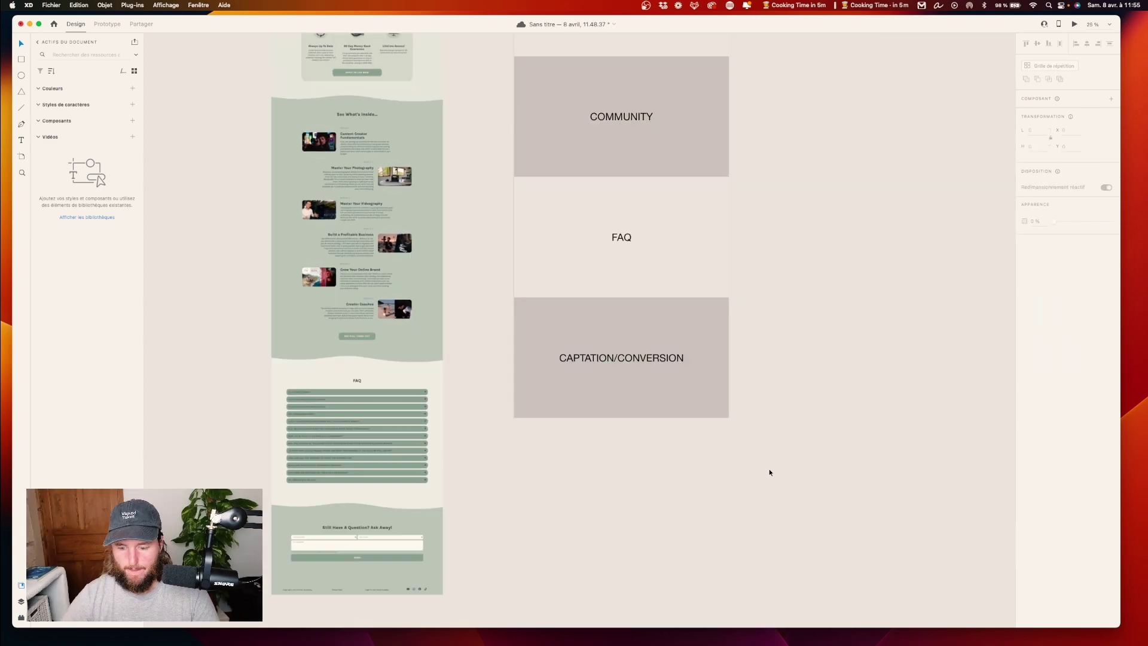
- Review the complete section layout beside the original page and single out the "HERO TITLE + VIDEO" block with its label
scroll(769, 472, down, 5)
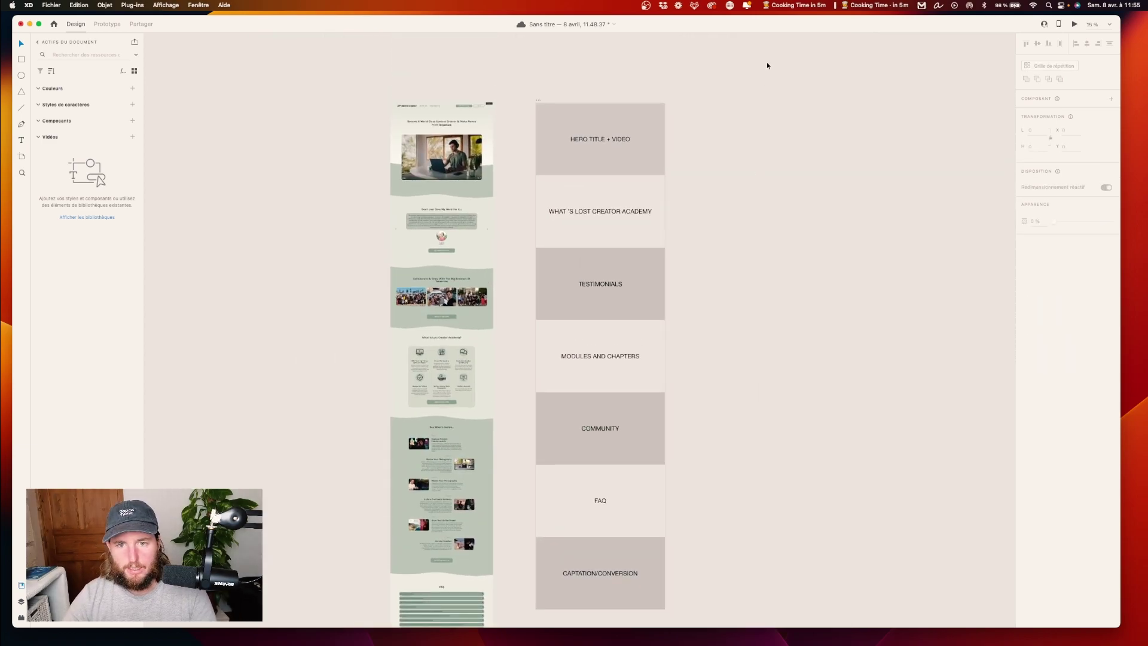
click(607, 141)
scroll(600, 149, down, 1)
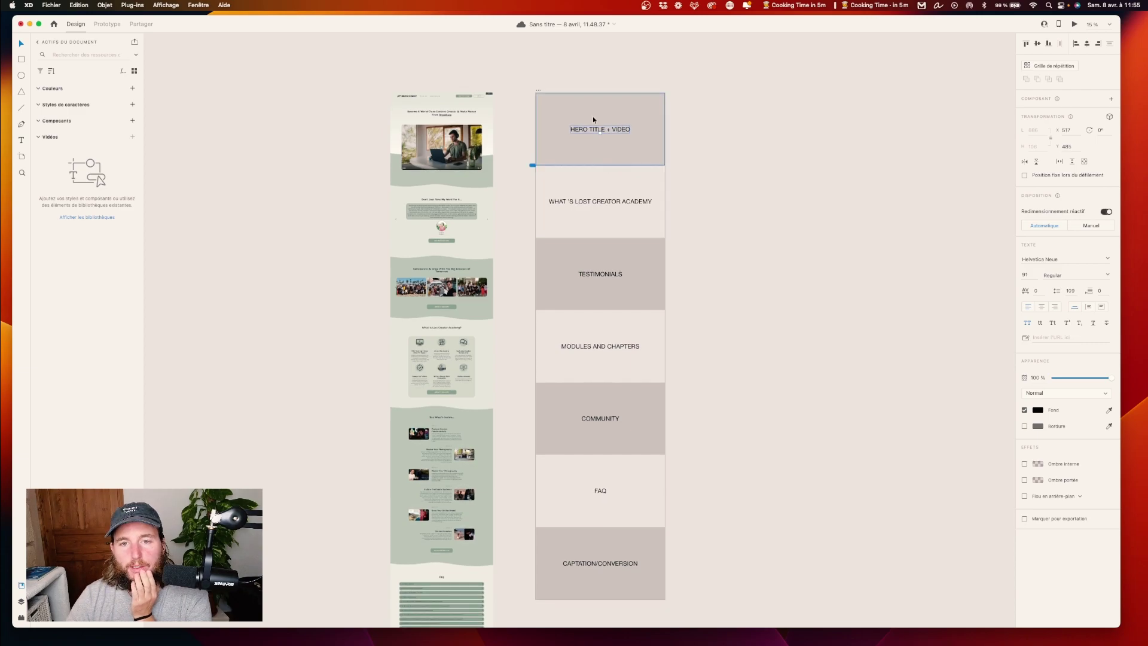
drag(707, 85, 523, 153)
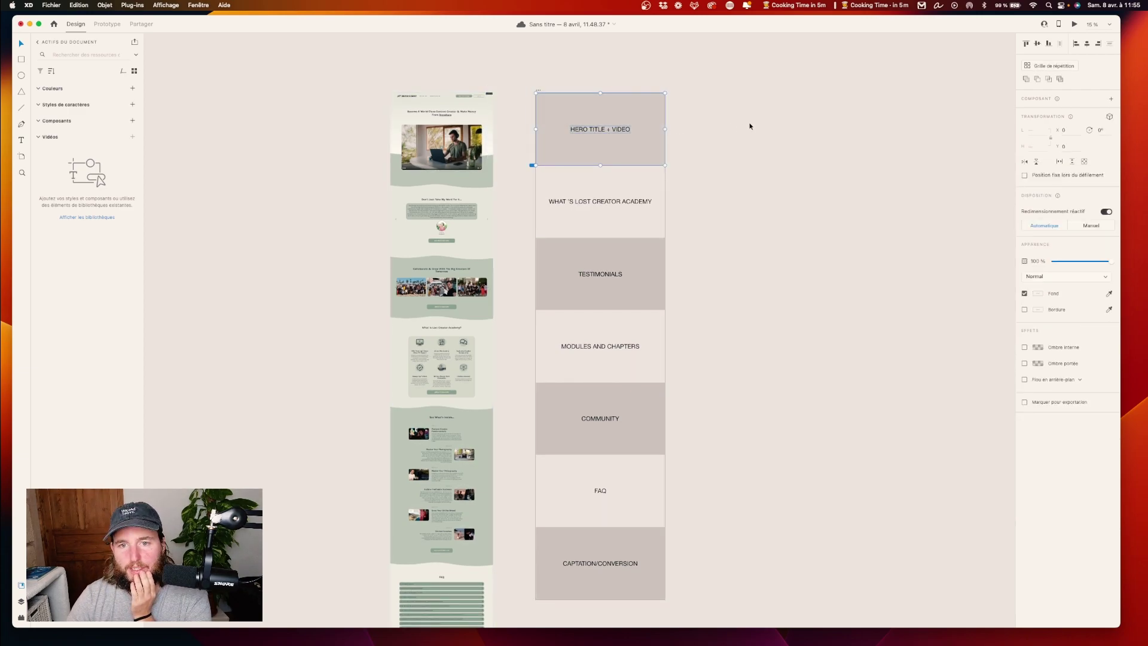
drag(700, 154, 539, 99)
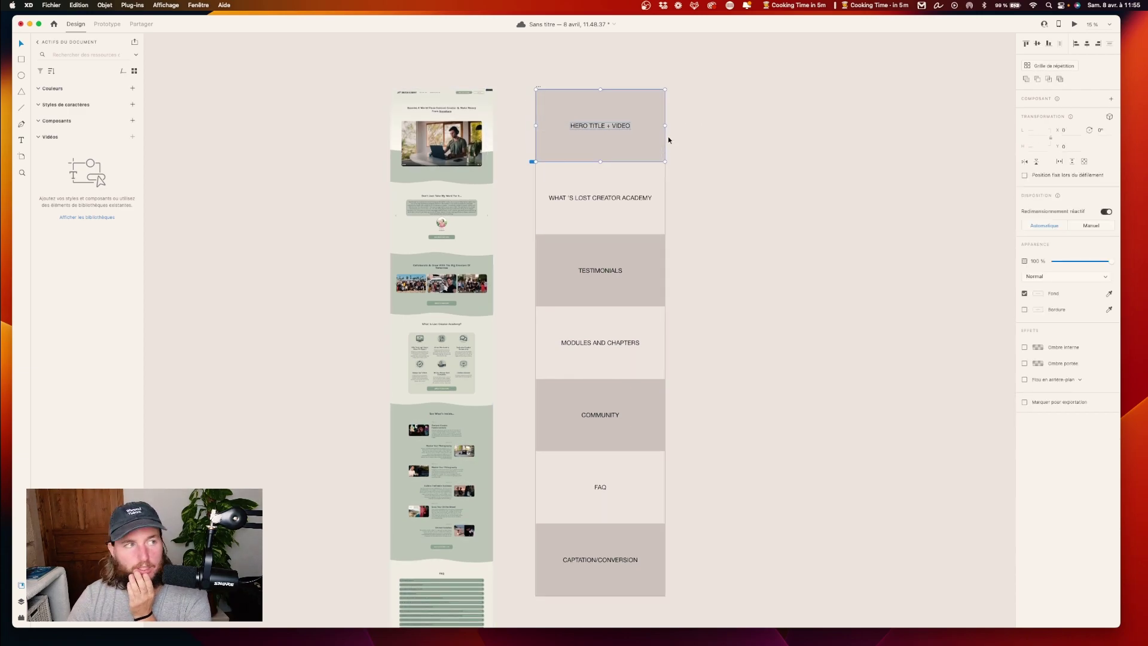
scroll(669, 139, up, 5)
drag(841, 51, 859, 267)
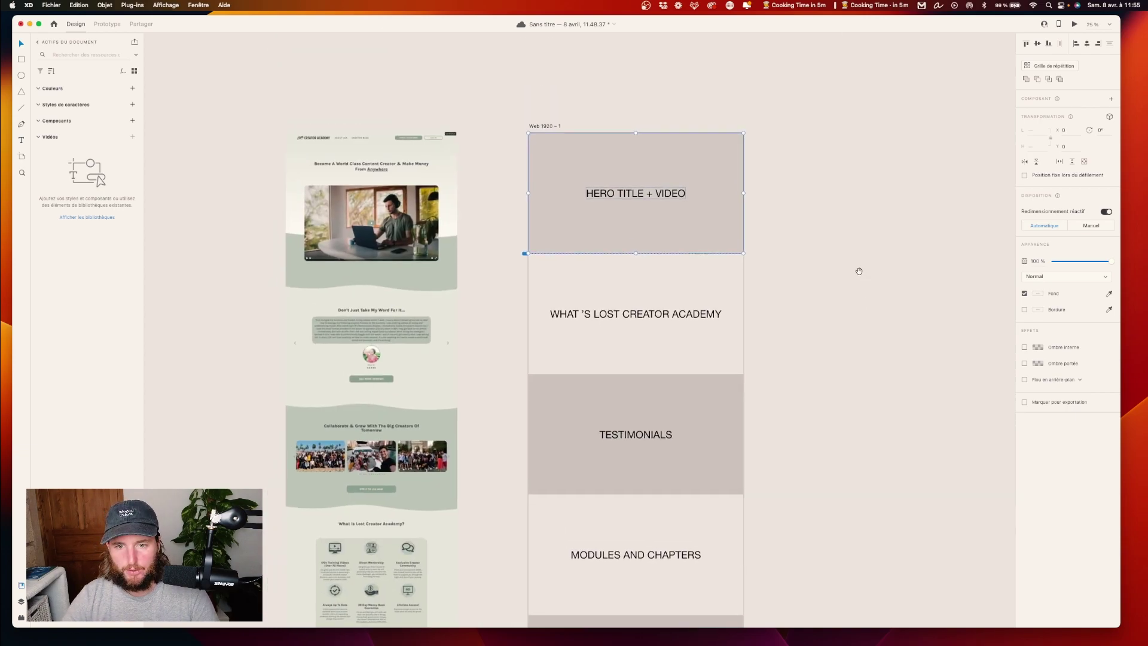
- Go through the "WHAT 'S LOST CREATOR ACADEMY", "TESTIMONIALS" and "MODULES AND CHAPTERS" blocks, selecting each with its label to check the section order
scroll(778, 263, down, 3)
drag(784, 204, 524, 264)
scroll(629, 272, down, 3)
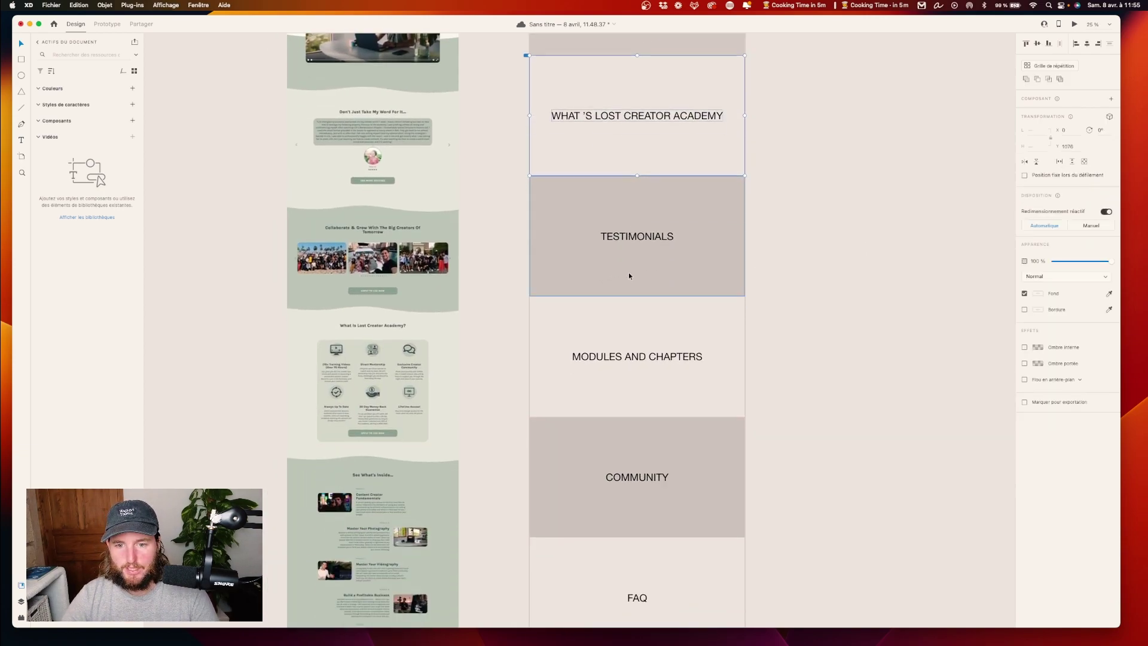
drag(810, 192, 569, 259)
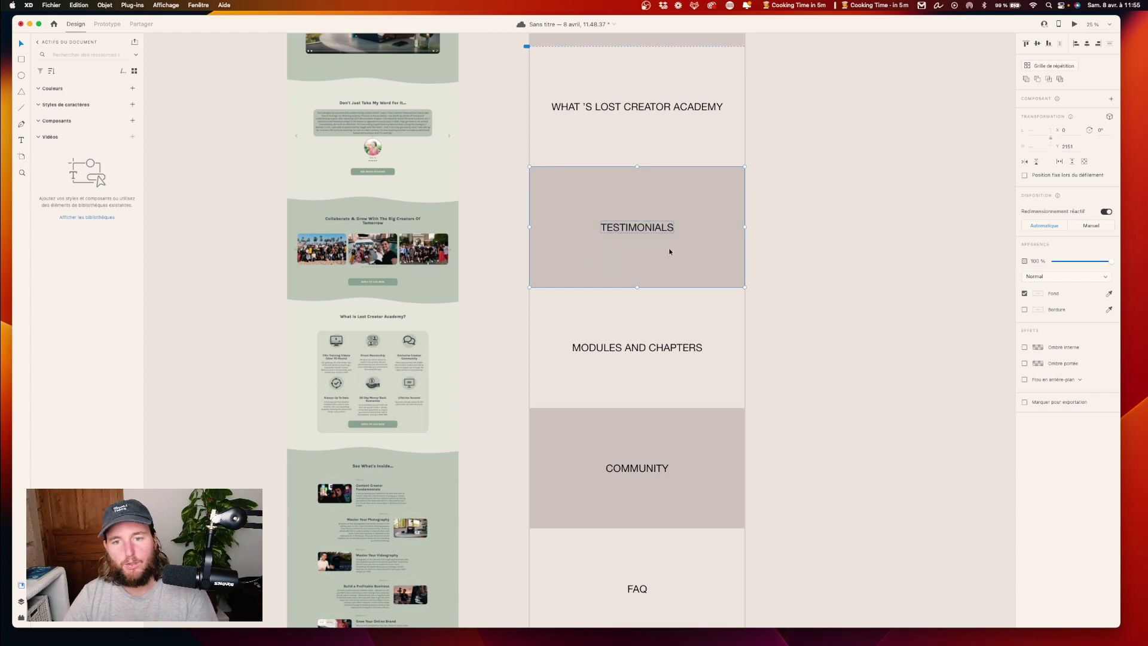
drag(781, 215, 525, 248)
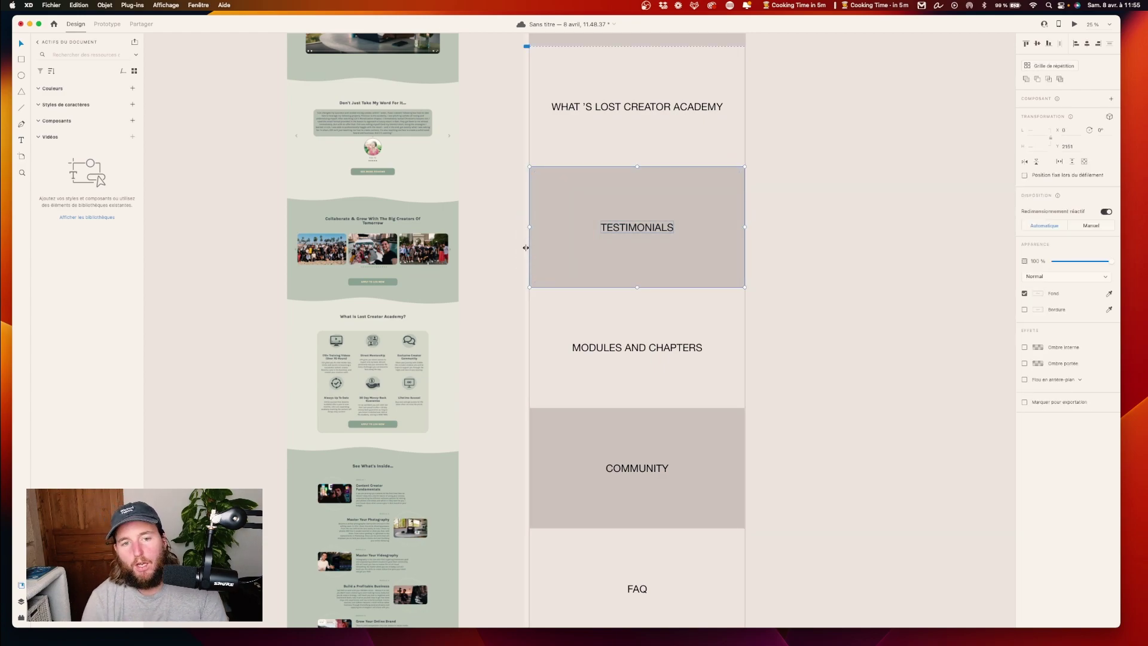
click(795, 107)
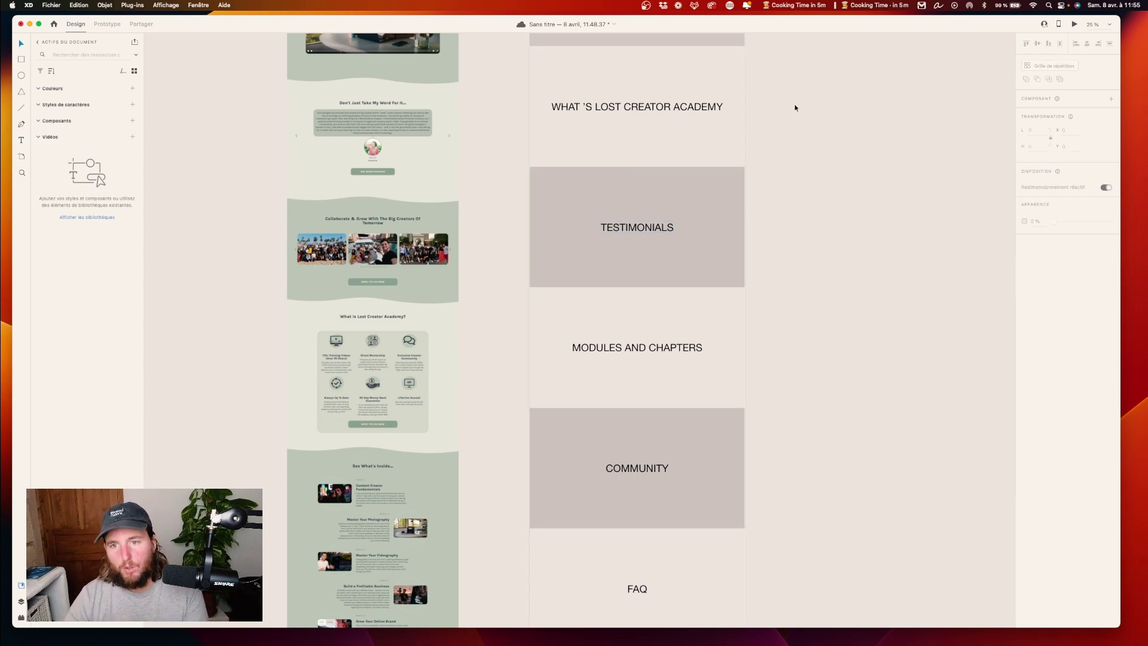
drag(777, 239, 533, 206)
scroll(687, 236, down, 3)
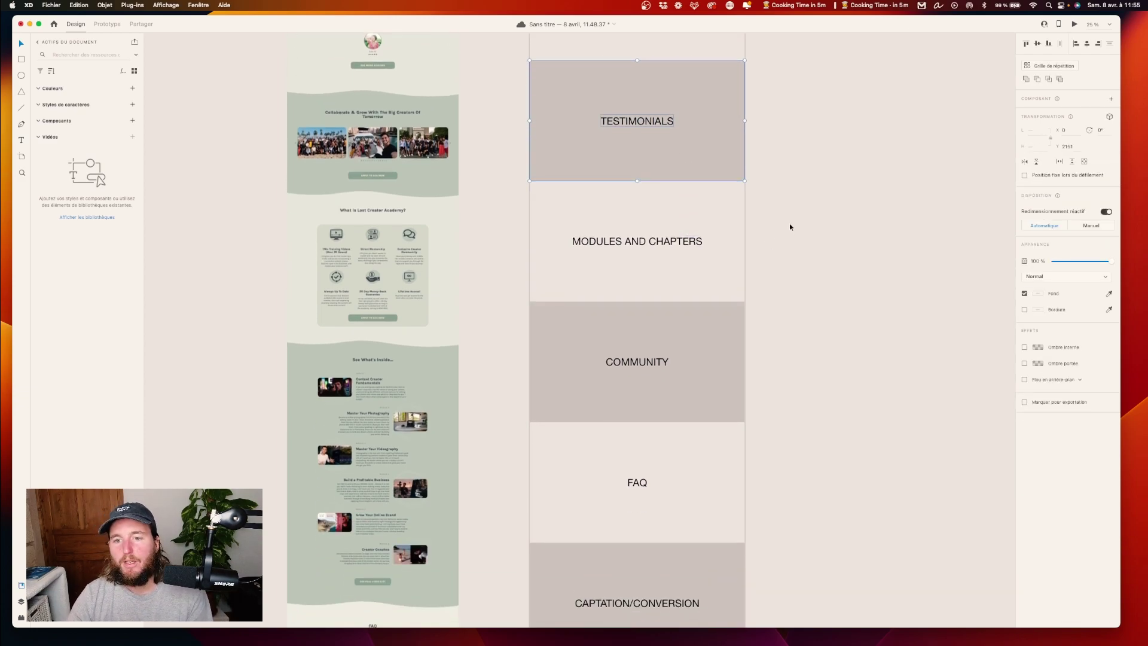
drag(790, 223, 508, 259)
- Check the "COMMUNITY", "FAQ" and "CAPTATION/CONVERSION" blocks in turn, and compare the full section layout with the original page
scroll(533, 234, down, 3)
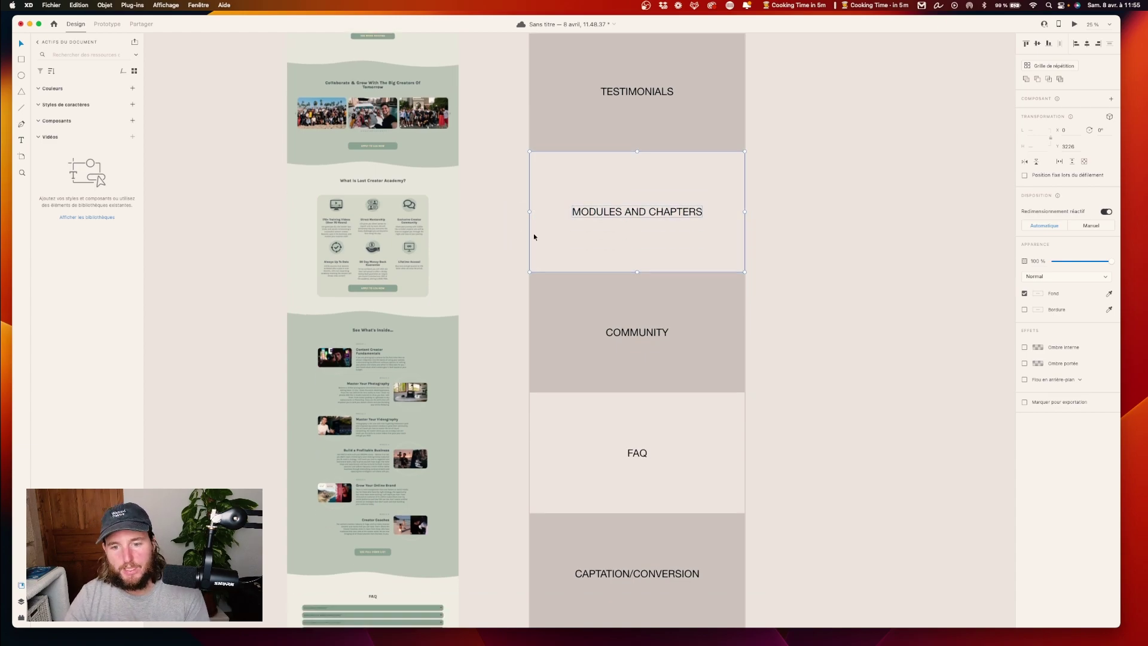
drag(841, 244, 524, 311)
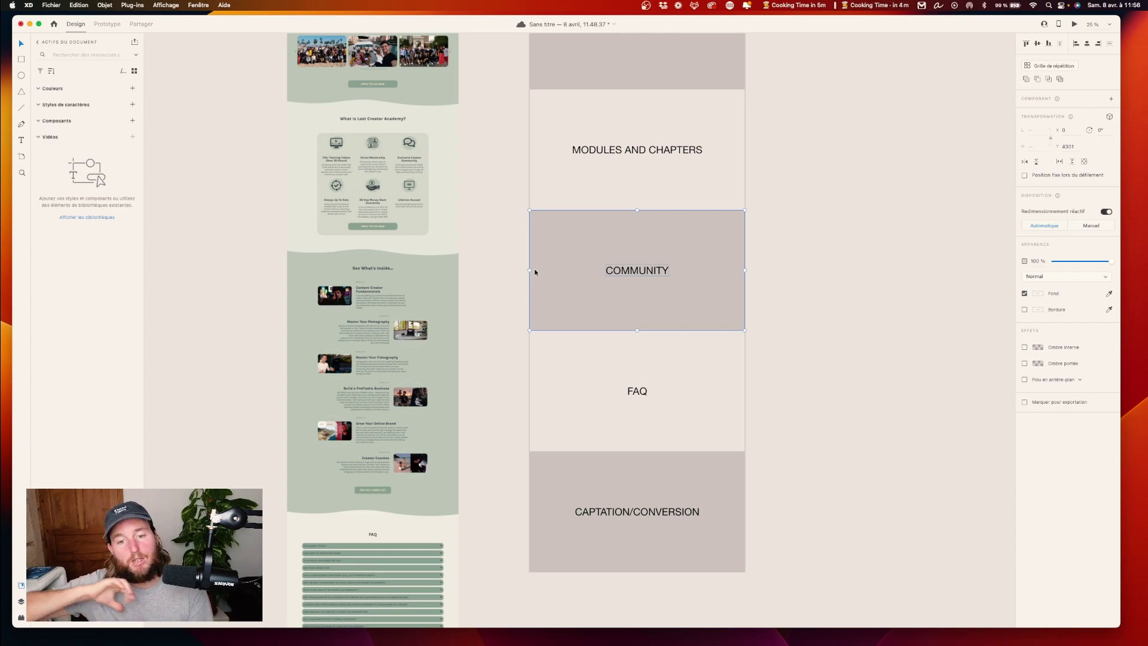
scroll(585, 408, down, 5)
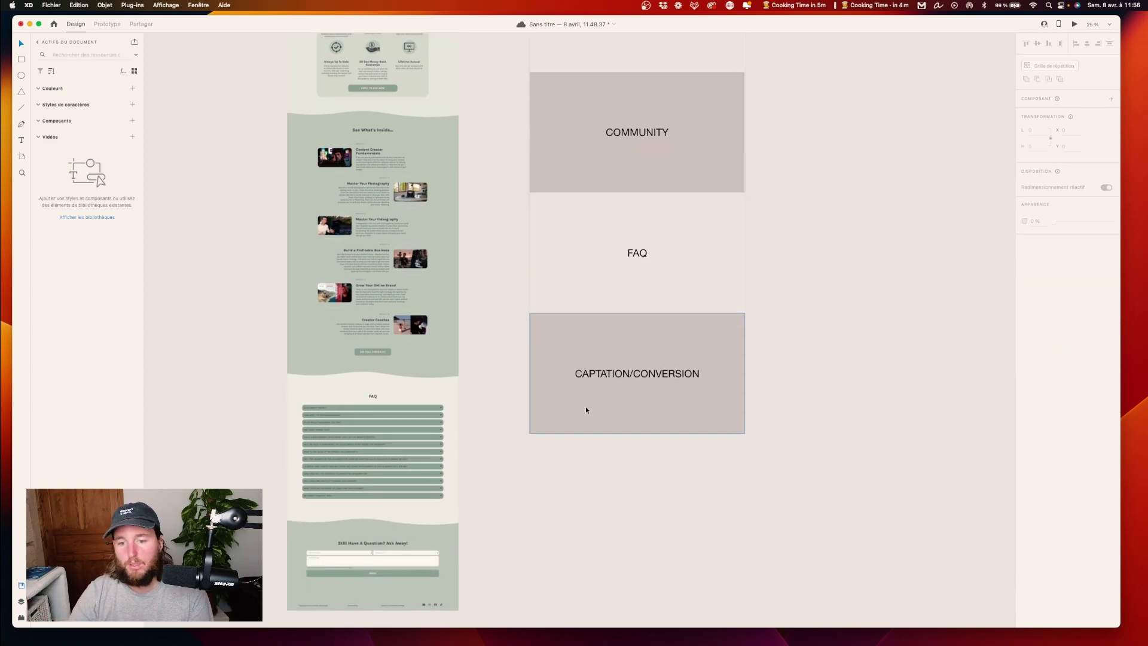
drag(804, 221, 488, 287)
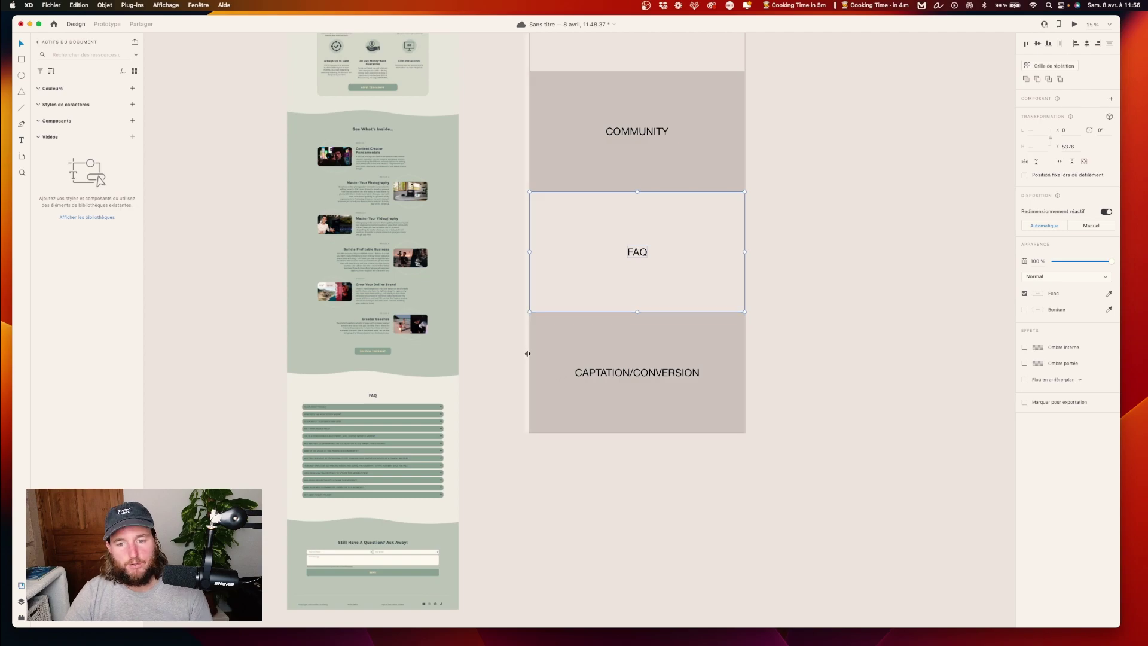
drag(508, 354, 783, 404)
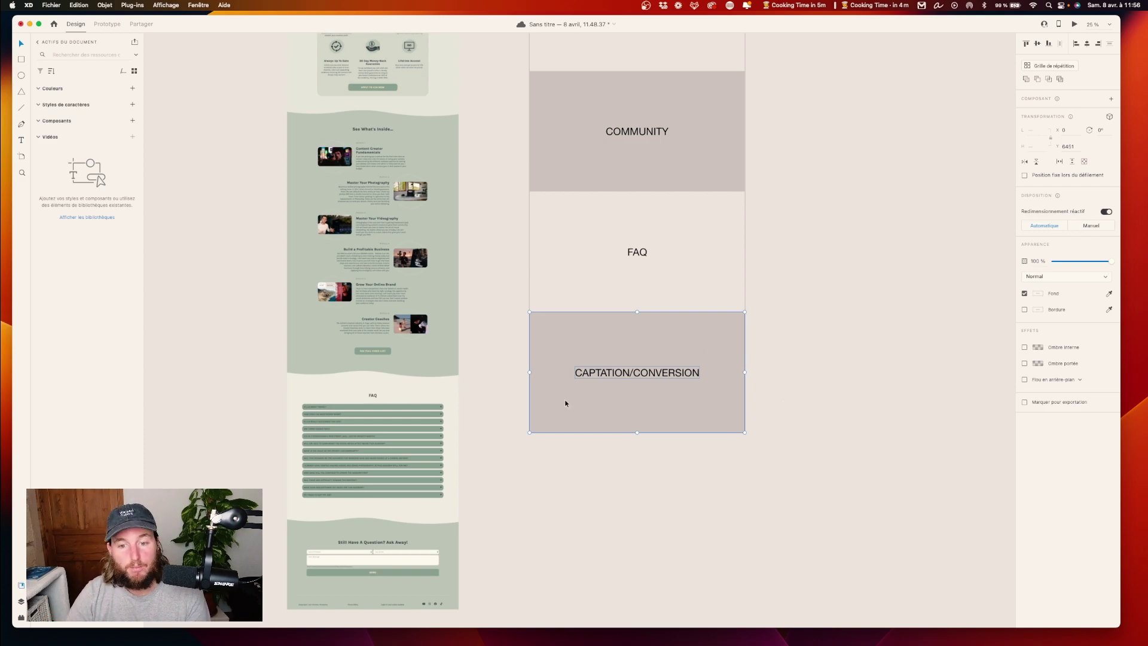
drag(502, 356, 814, 405)
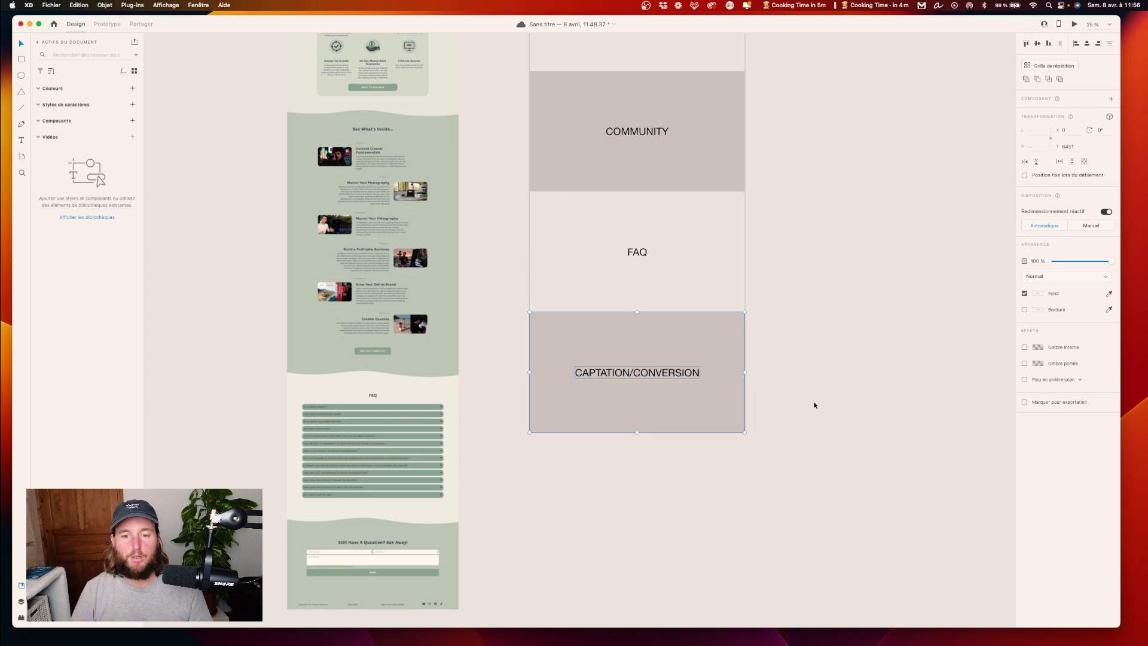
click(810, 404)
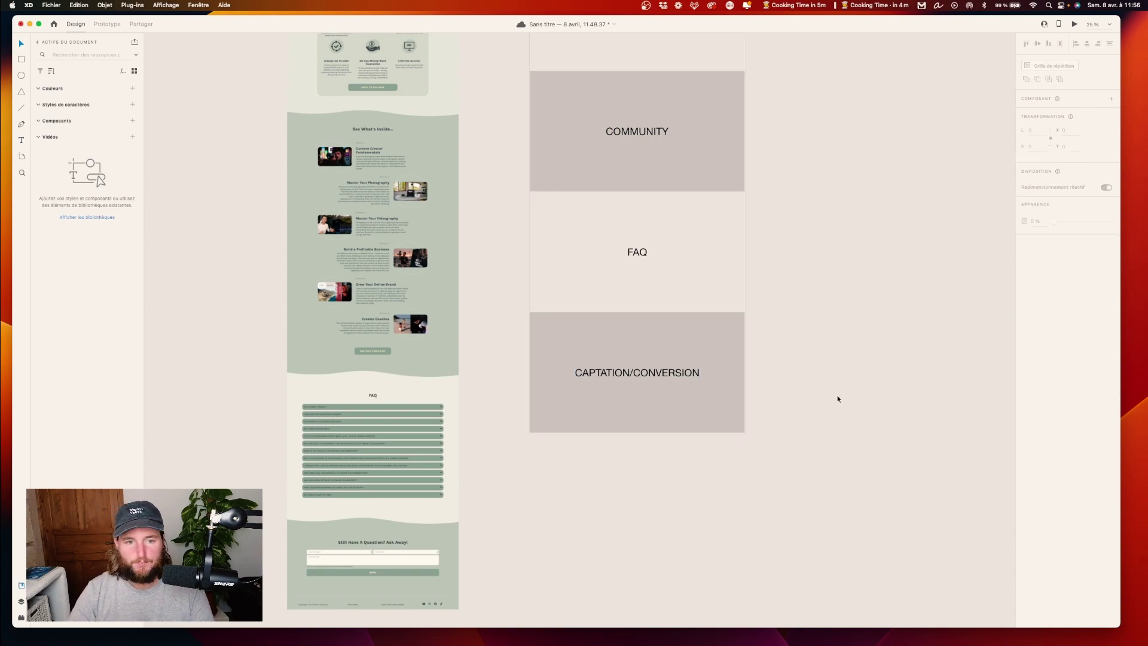
scroll(724, 182, up, 5)
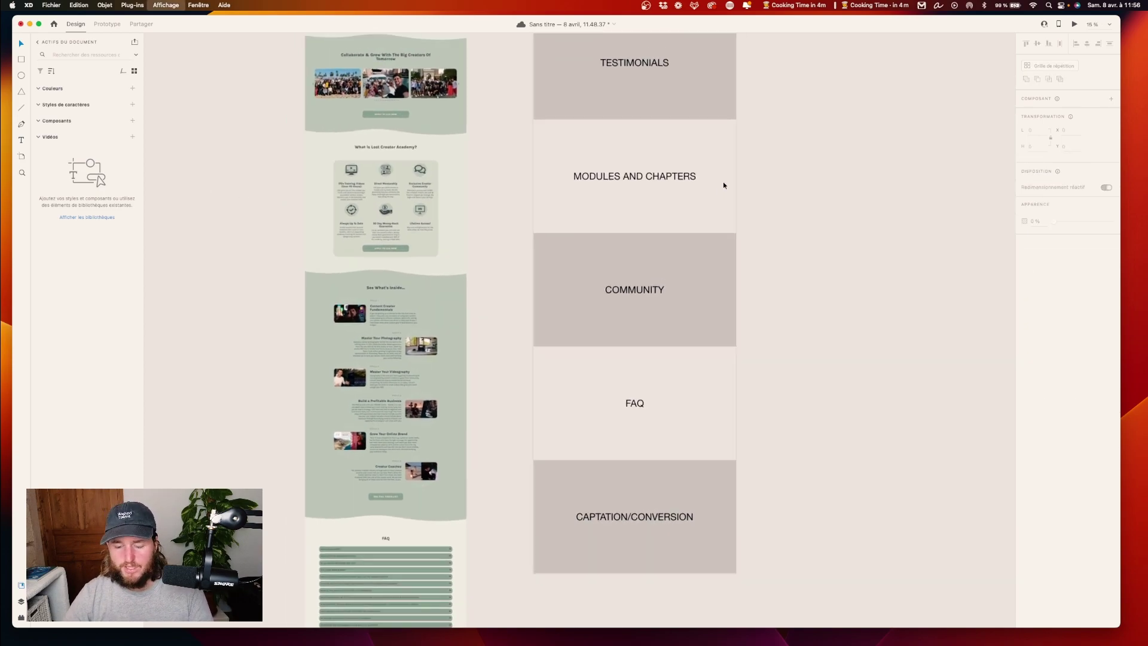
scroll(723, 181, down, 5)
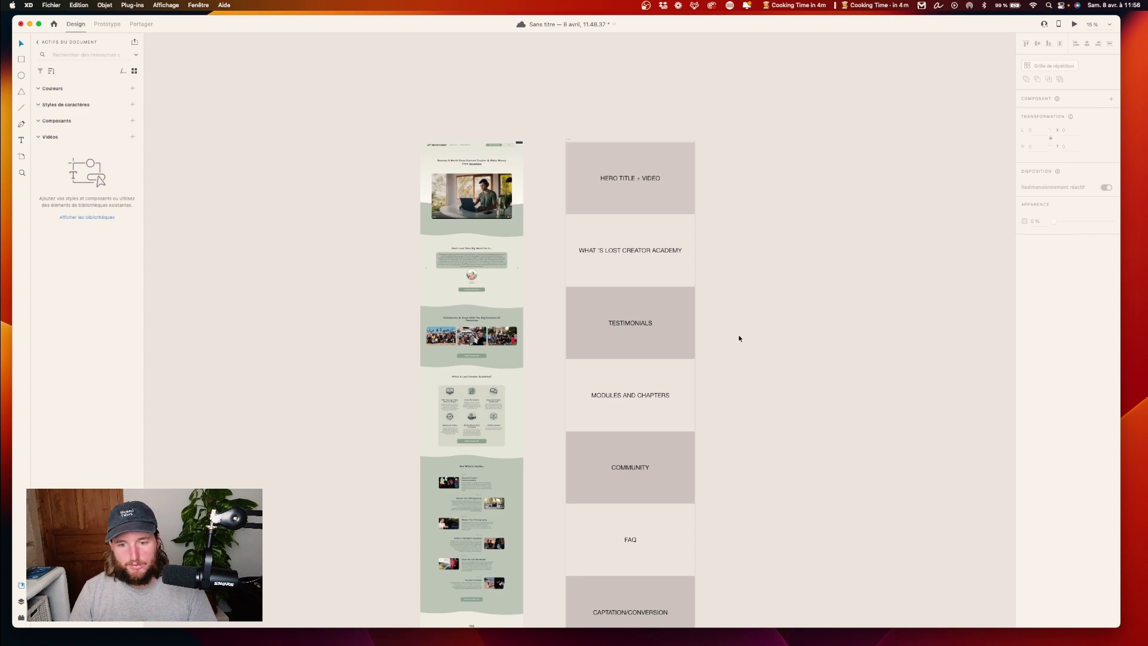
scroll(604, 269, down, 3)
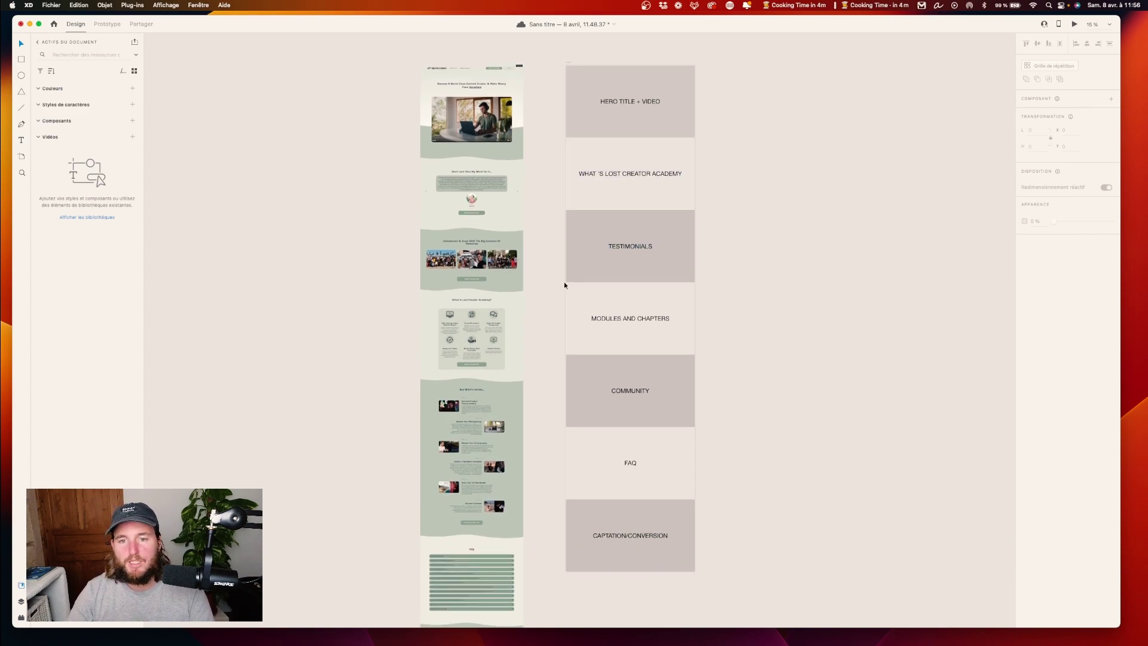